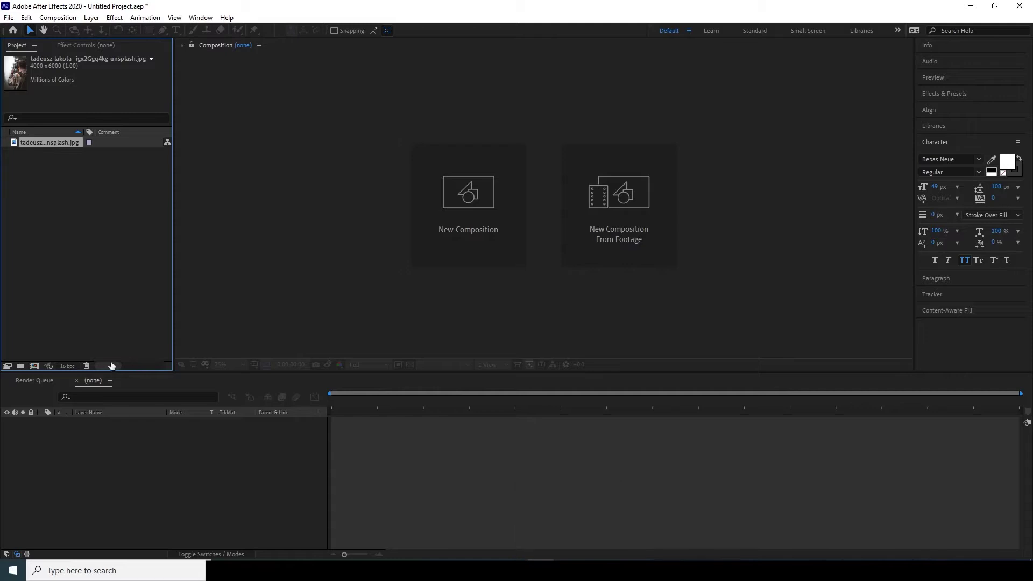
Step: Start a new composition named Render at 1080×1920
click(108, 312)
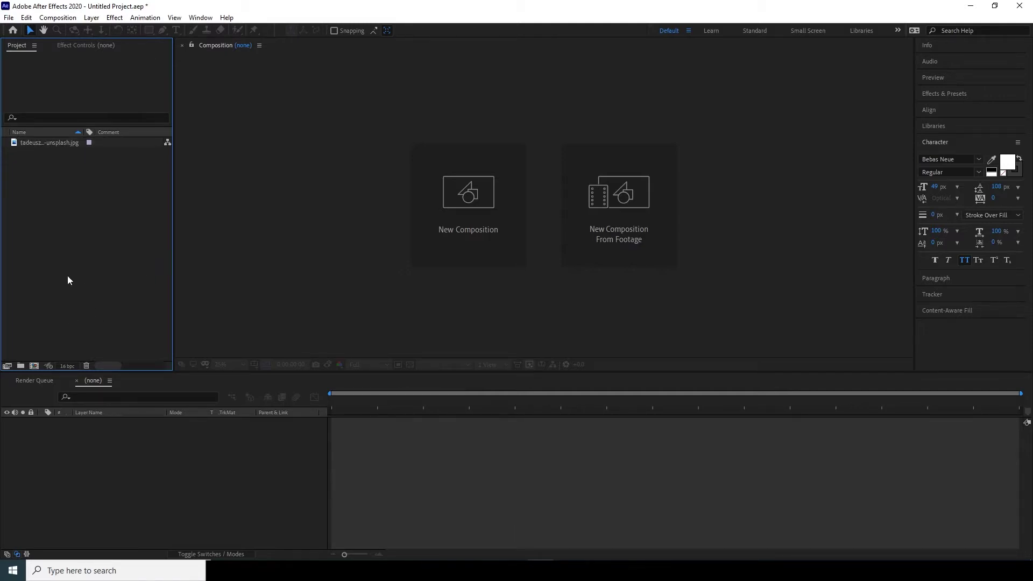
click(35, 366)
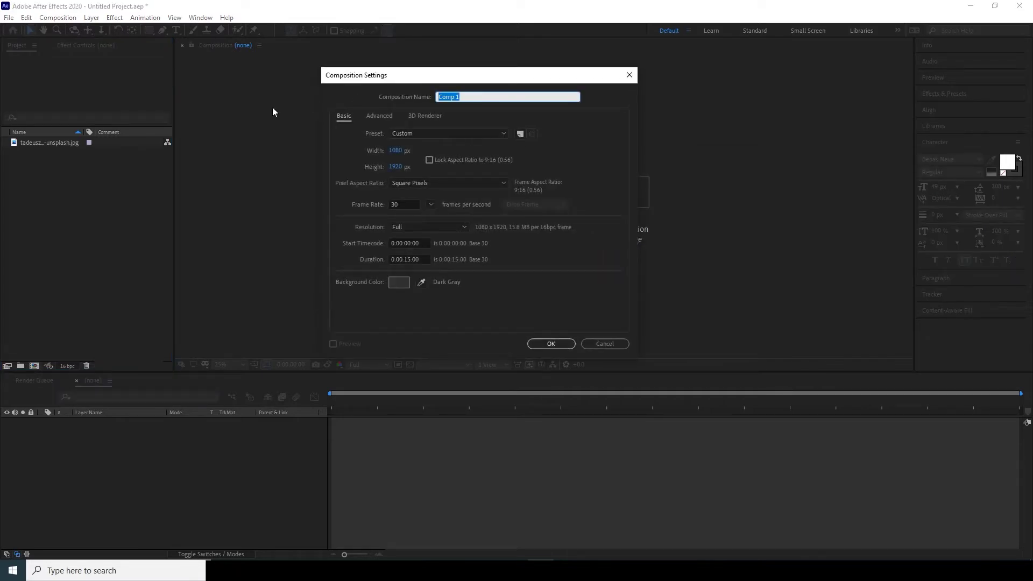
text(Render)
click(439, 152)
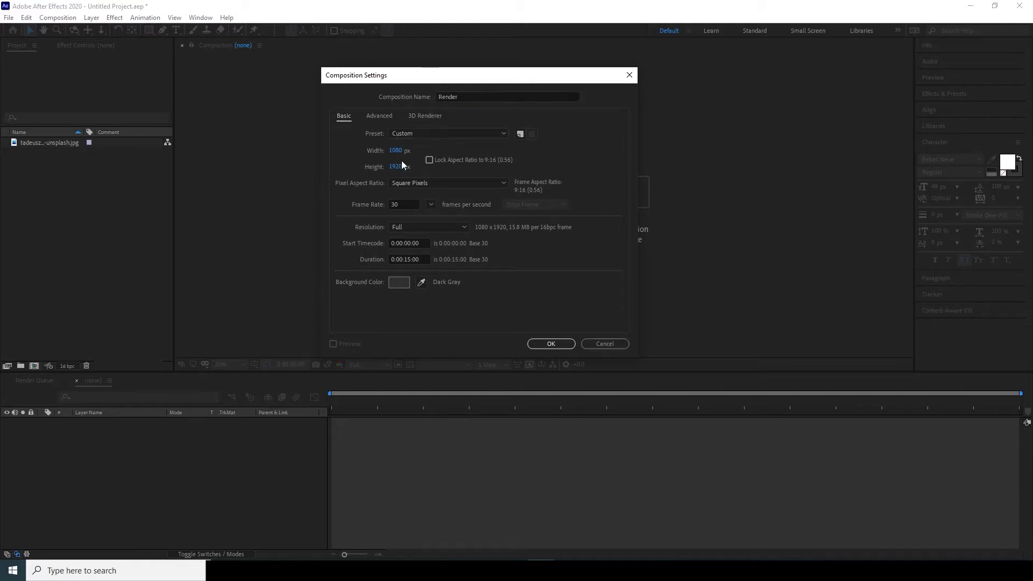
click(396, 151)
click(450, 154)
click(396, 151)
click(400, 166)
click(451, 176)
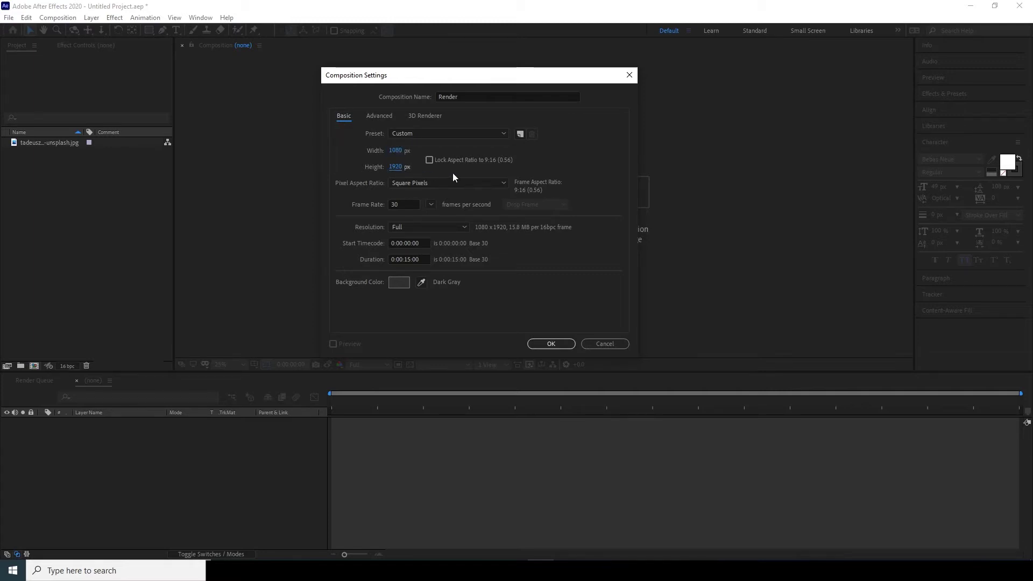
Step: Keep 30 fps, Full resolution and a 0:00:15:00 duration, and create the Render composition
click(406, 205)
click(539, 267)
click(428, 232)
click(423, 240)
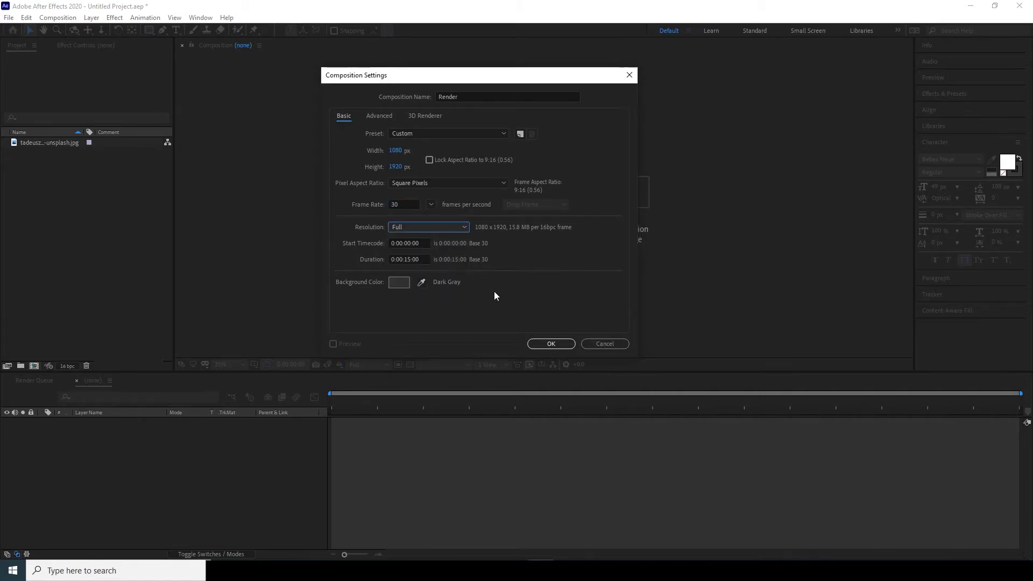
click(410, 259)
click(510, 301)
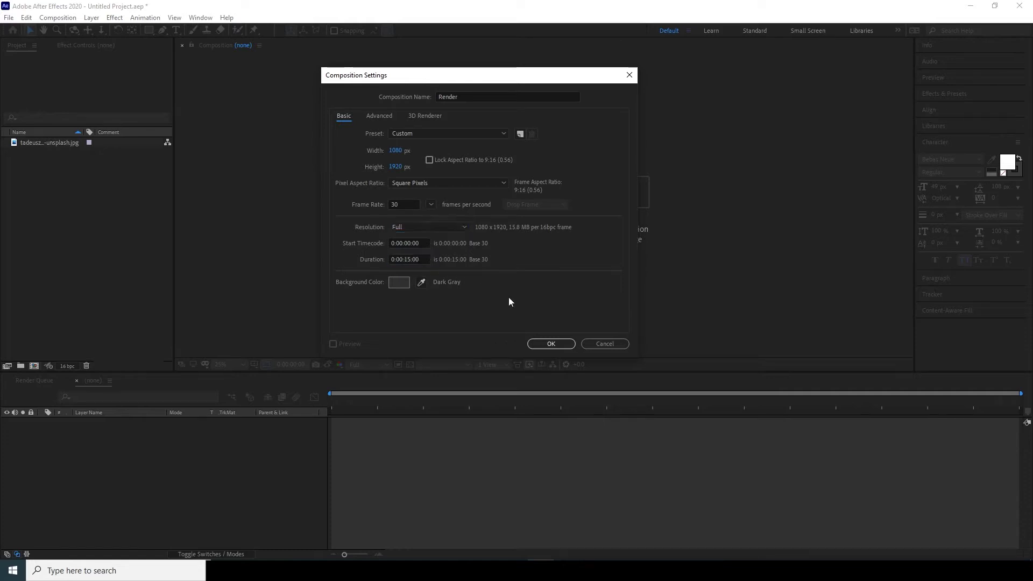
click(550, 344)
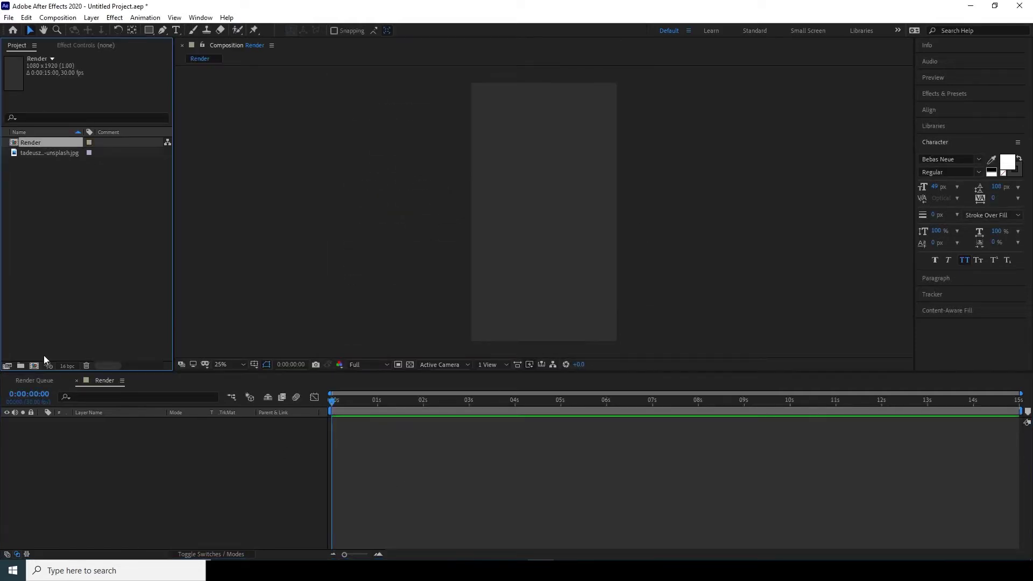
click(75, 290)
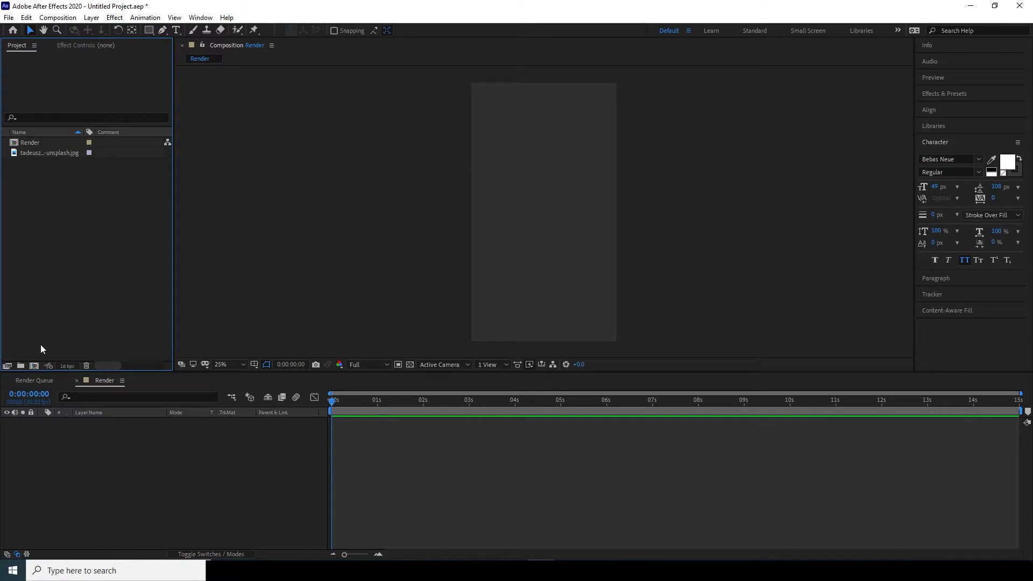
Step: Set up a second composition named Mediaplaceholder 1 with the same 1080×1920, 30 fps settings
click(36, 367)
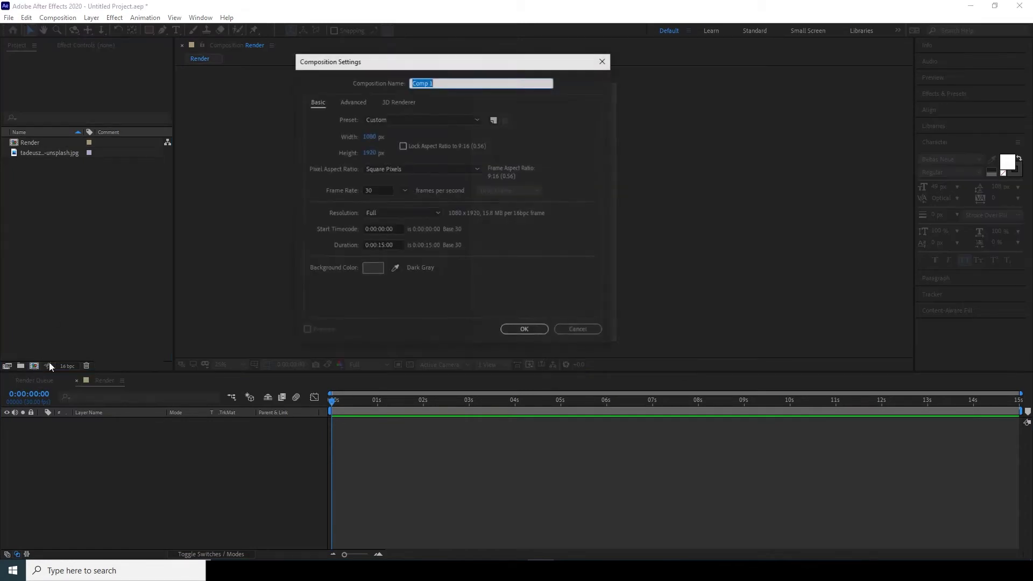
text(Mediapla)
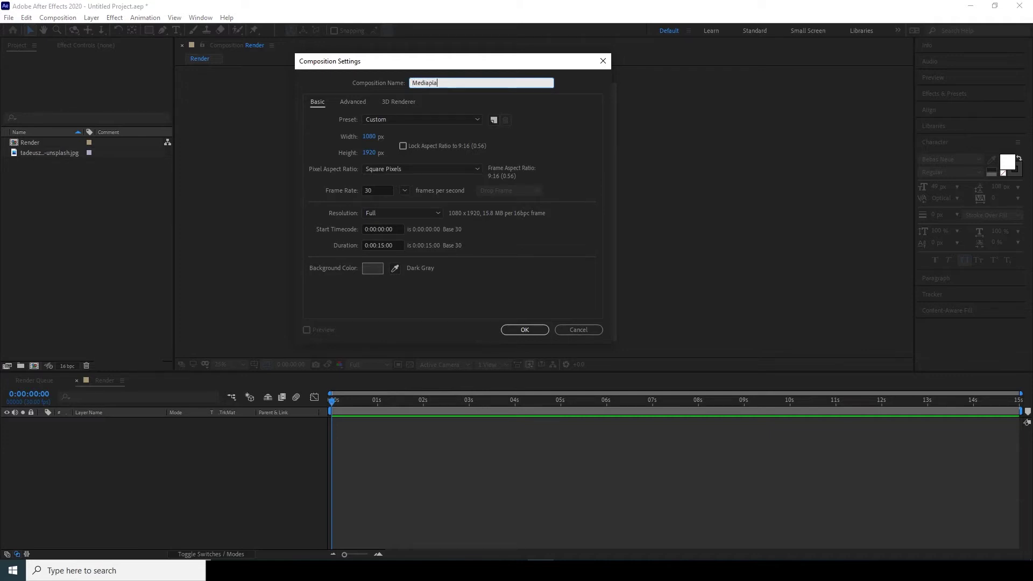
text(ceholder 1)
drag(476, 61, 390, 97)
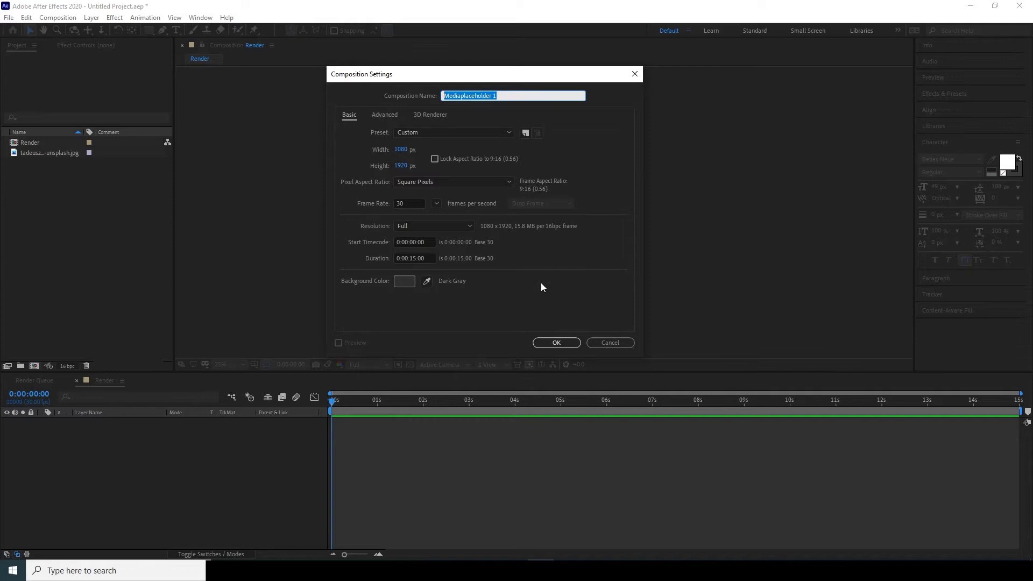
Step: Create Mediaplaceholder 1 and place the JPG photo in its timeline
click(554, 343)
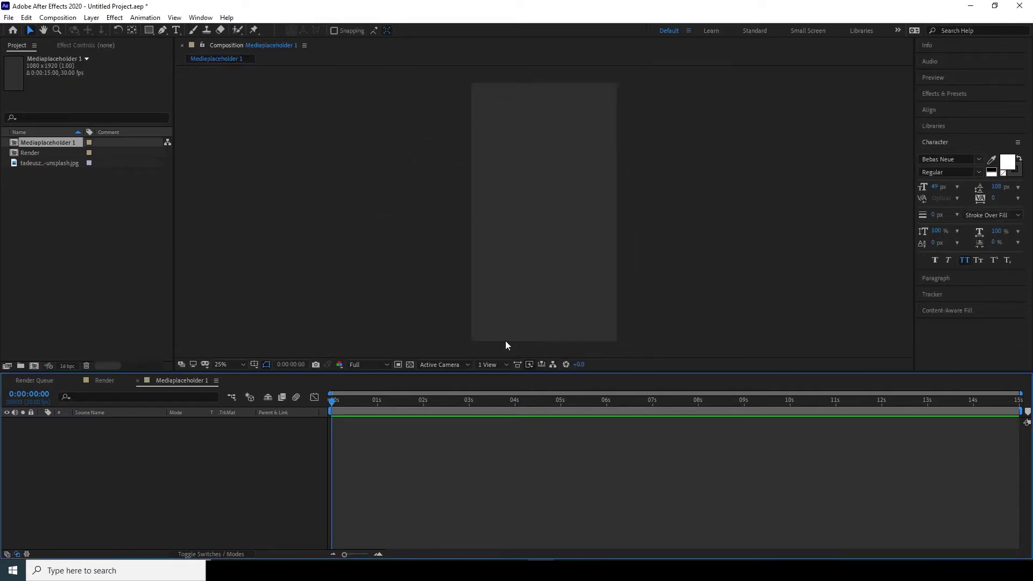
drag(51, 162, 127, 450)
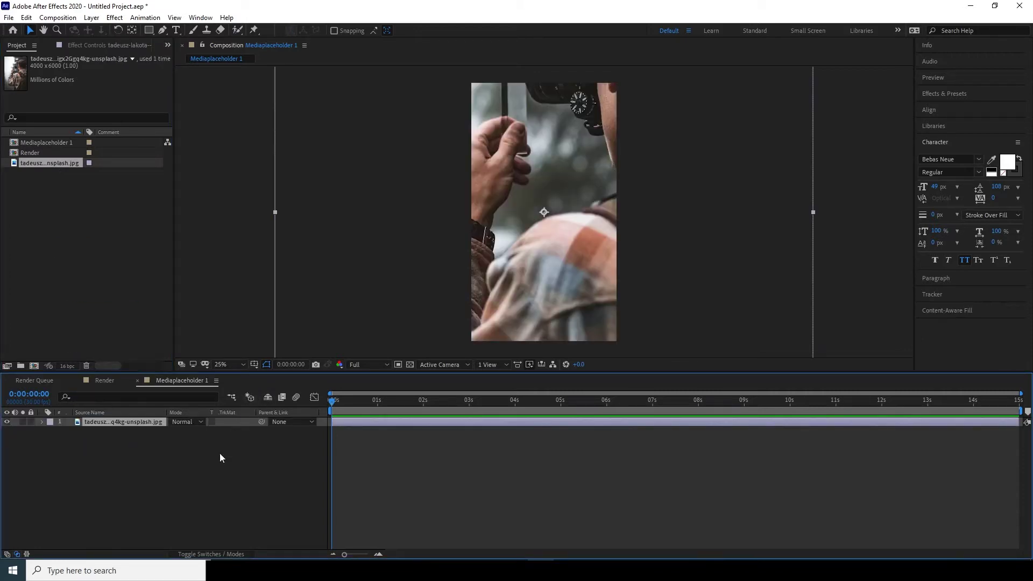
click(174, 469)
click(140, 423)
click(144, 497)
click(128, 422)
Step: Scale the photo to 34%, then nest Mediaplaceholder 1 in the Render timeline
key(s)
drag(189, 431, 140, 421)
click(431, 532)
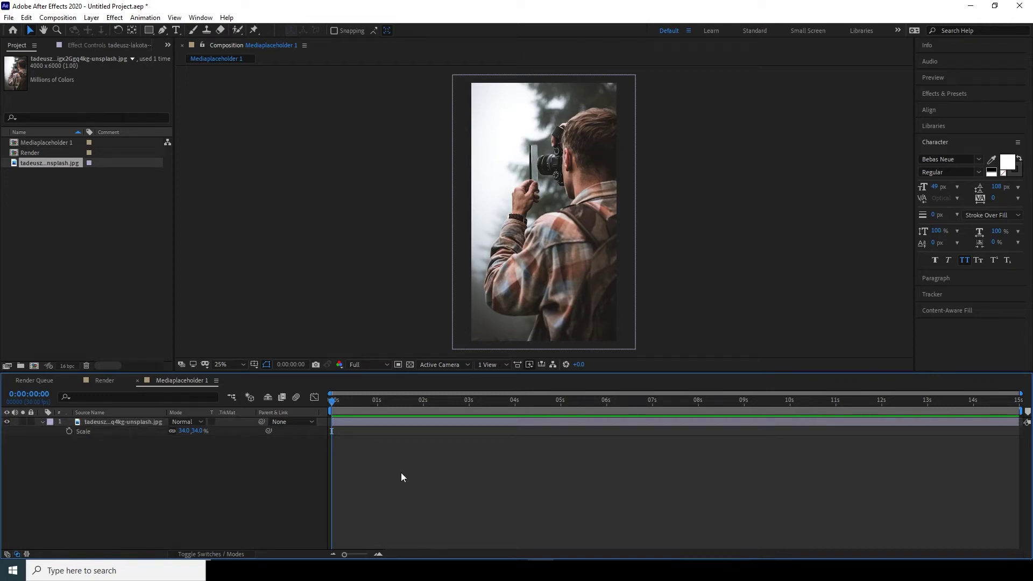
click(102, 380)
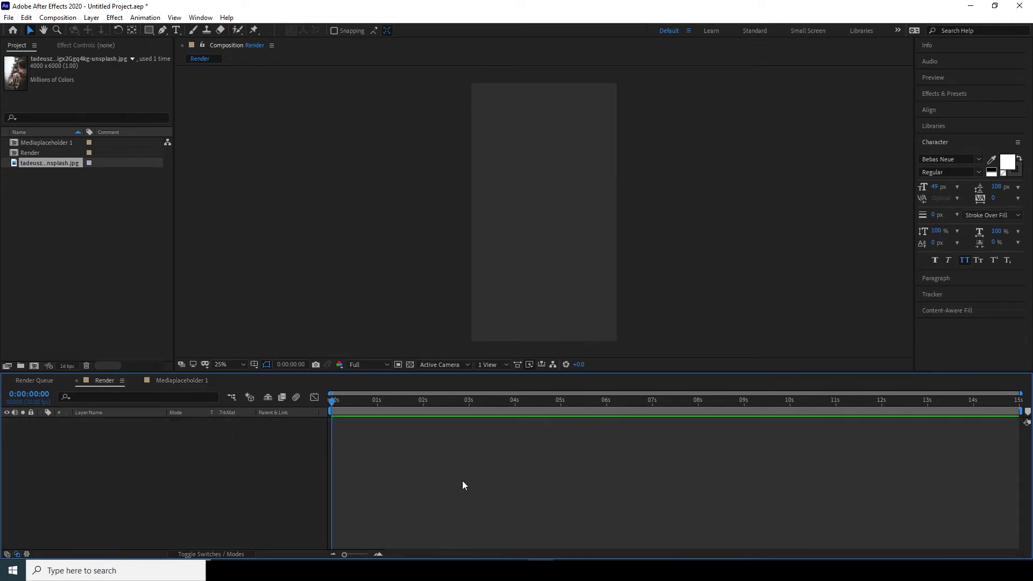
drag(60, 142, 159, 446)
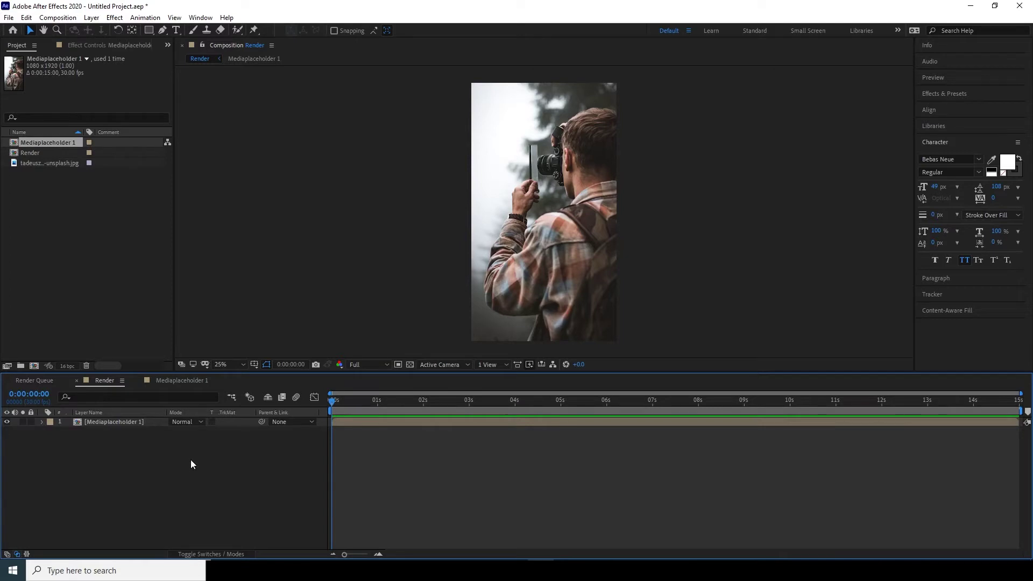
Step: Create a new solid layer named BG in Render
key(ctrl+y)
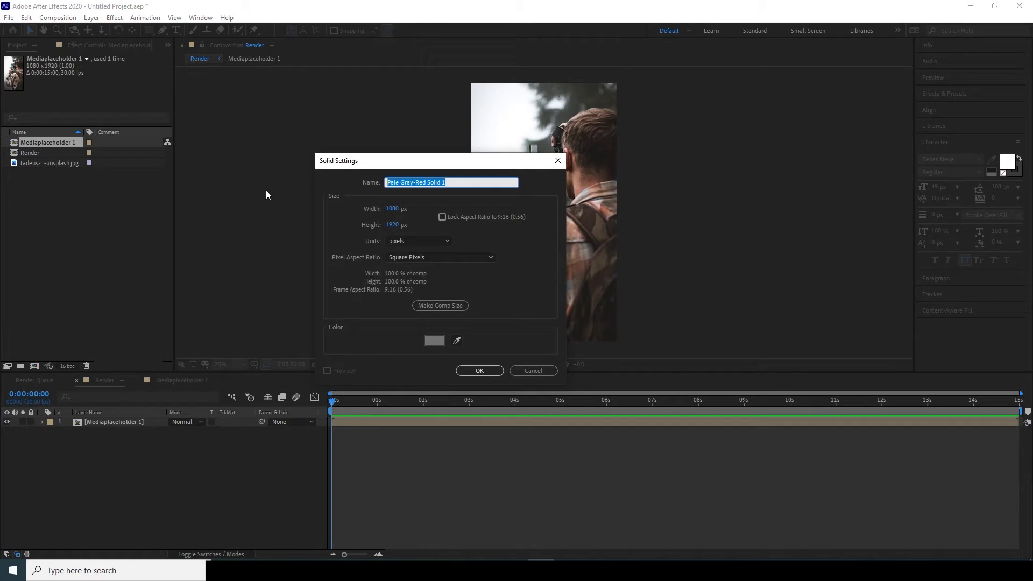
text(BG)
click(479, 370)
click(479, 487)
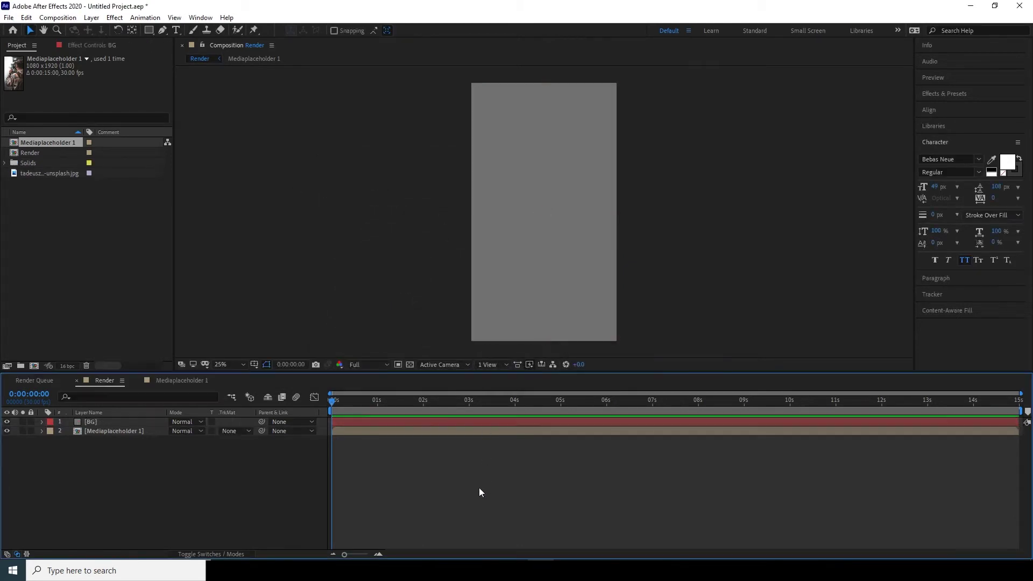
click(132, 421)
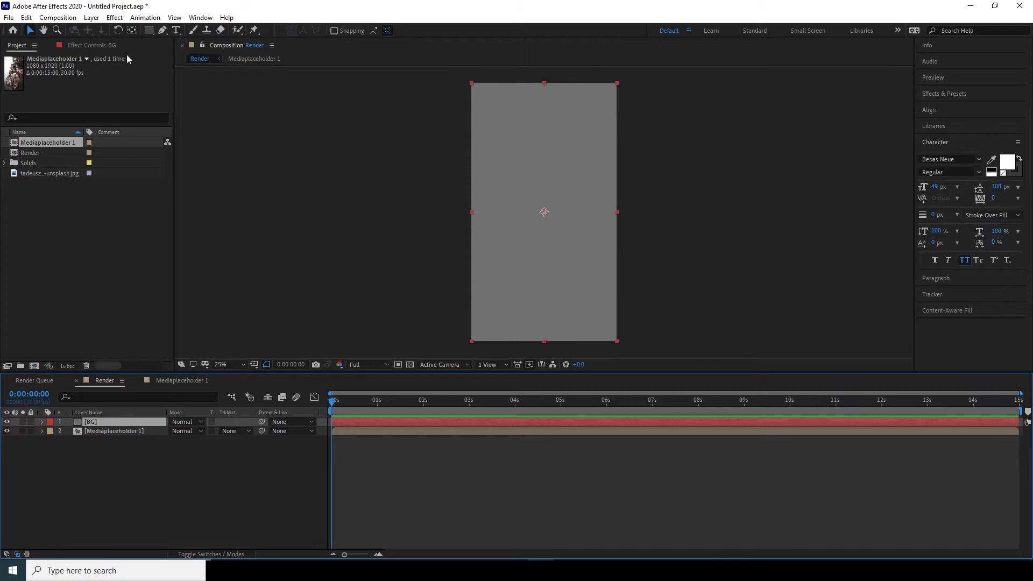
click(110, 464)
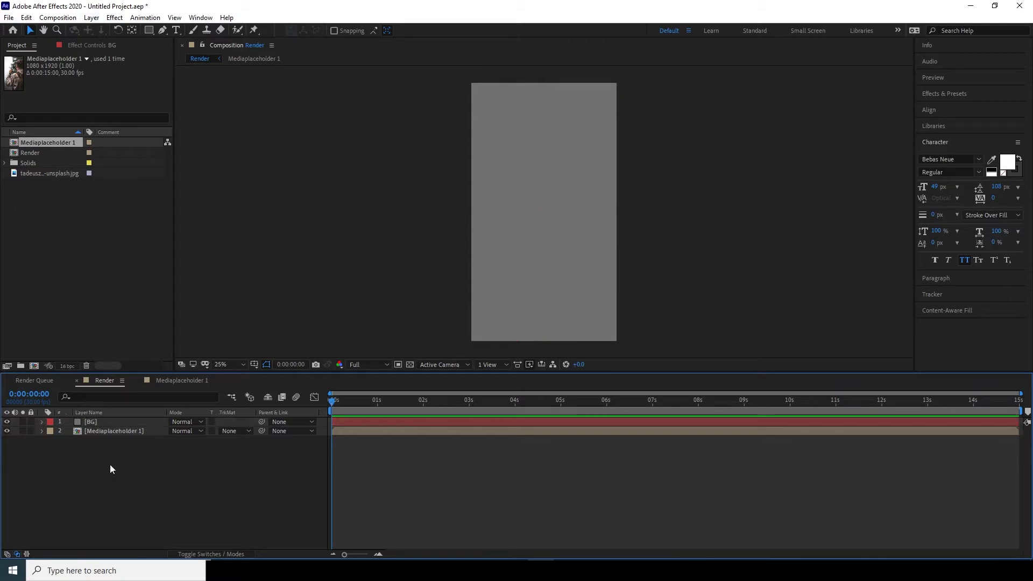
click(103, 424)
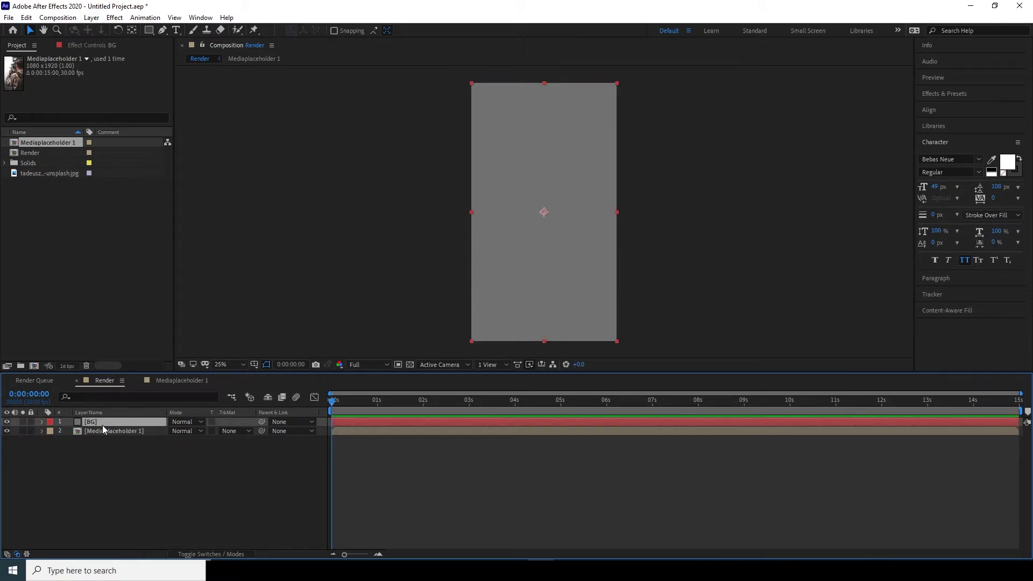
Step: Apply a Generate > Fill effect to BG with white (FFFFFF) colour
click(115, 18)
mouse_move(205, 199)
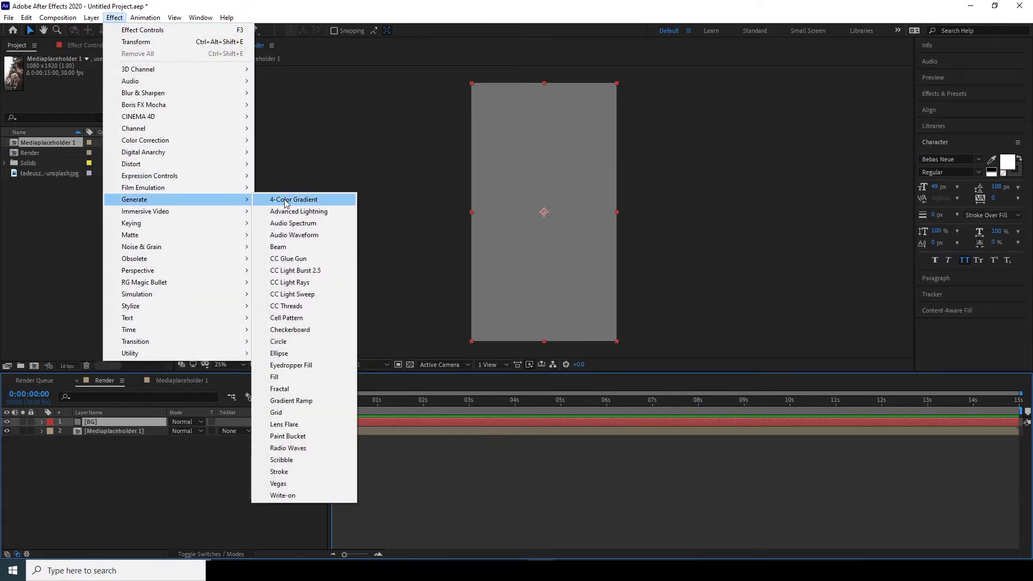
click(277, 377)
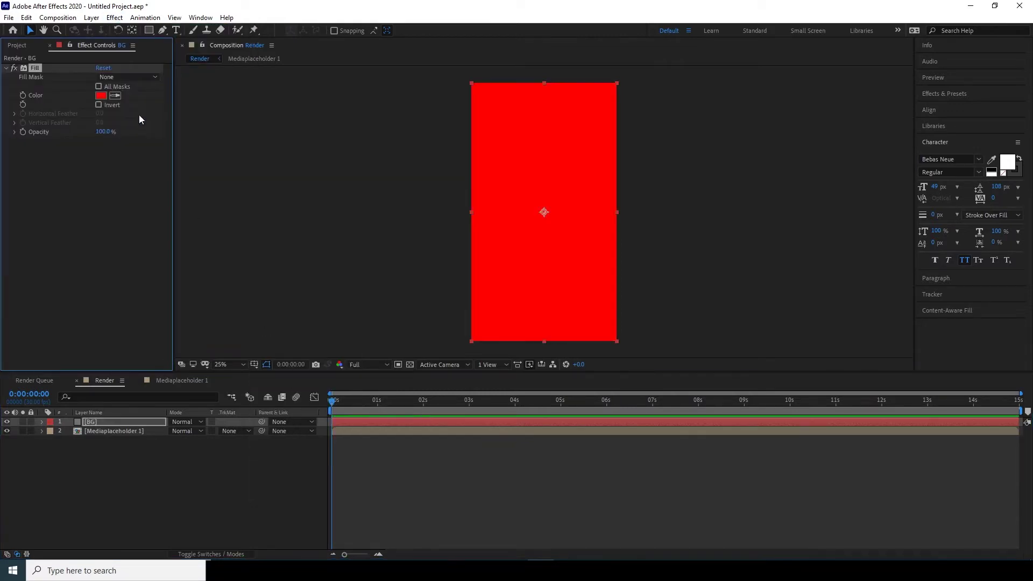
click(101, 96)
drag(522, 405, 381, 305)
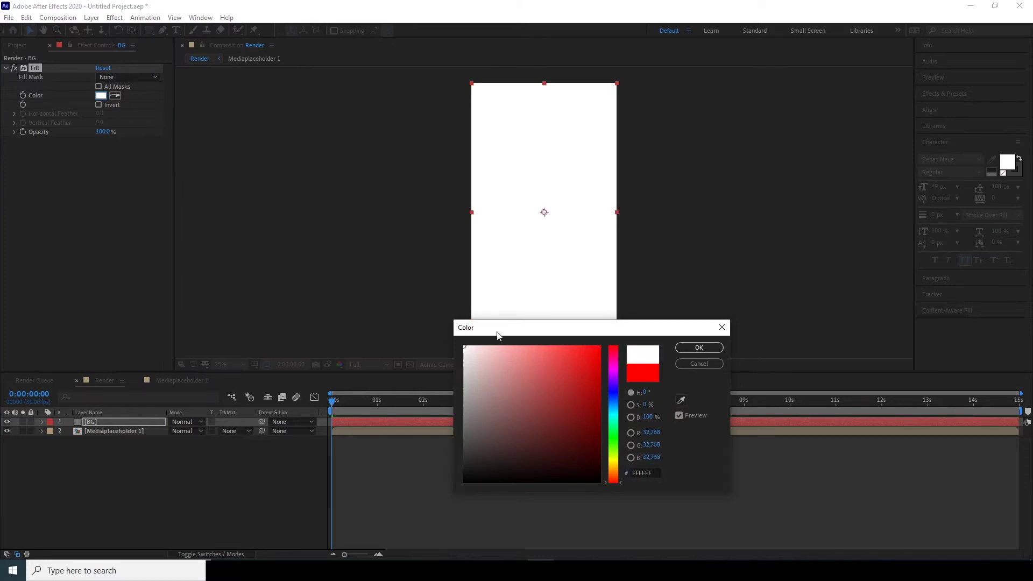
click(698, 348)
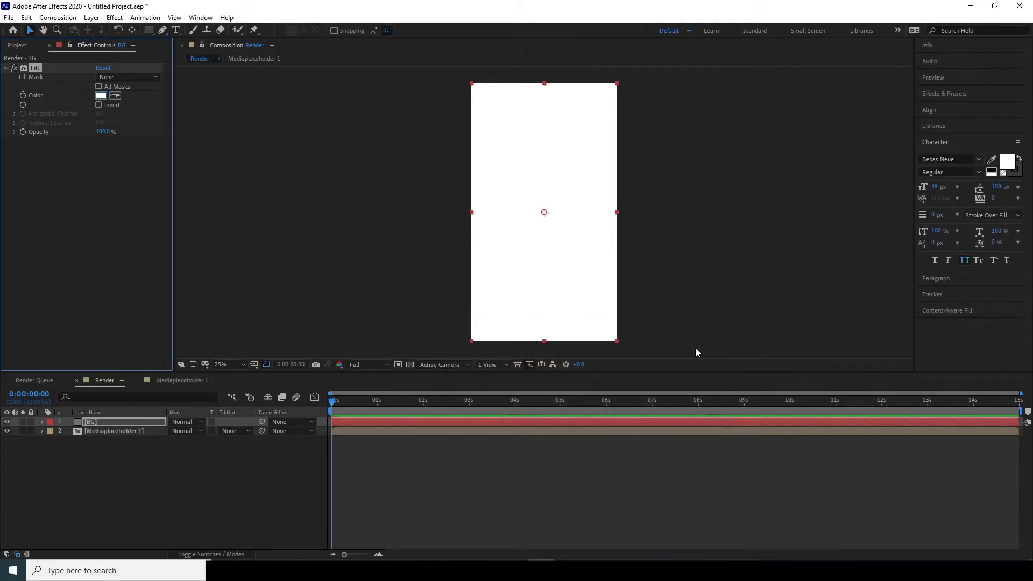
Step: Move the BG layer beneath the Mediaplaceholder 1 layer
click(98, 463)
click(92, 423)
drag(92, 424, 115, 447)
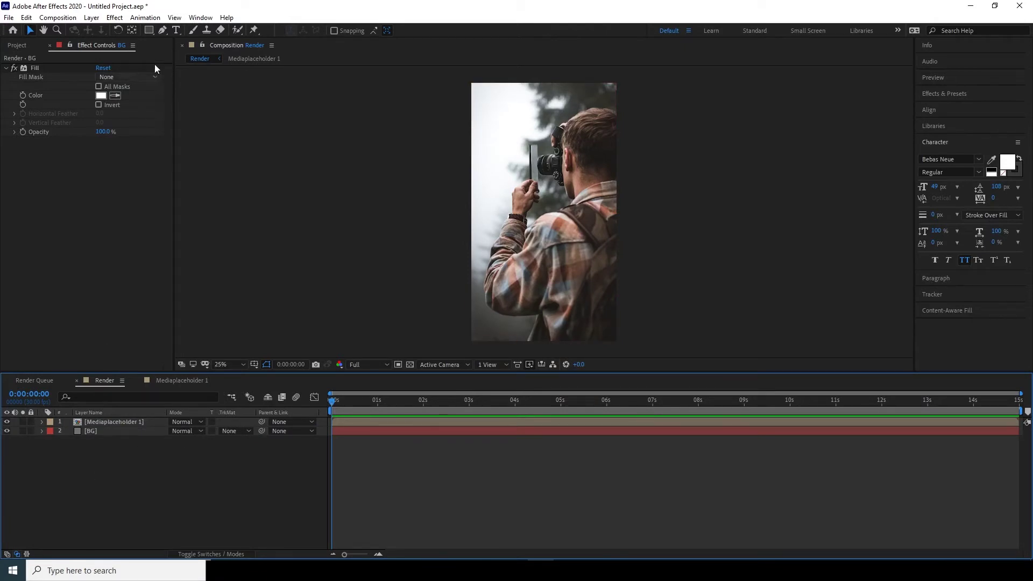
drag(149, 30, 193, 47)
Step: Draw a frame-filling rectangle shape layer and rename it 'matte'
double_click(149, 30)
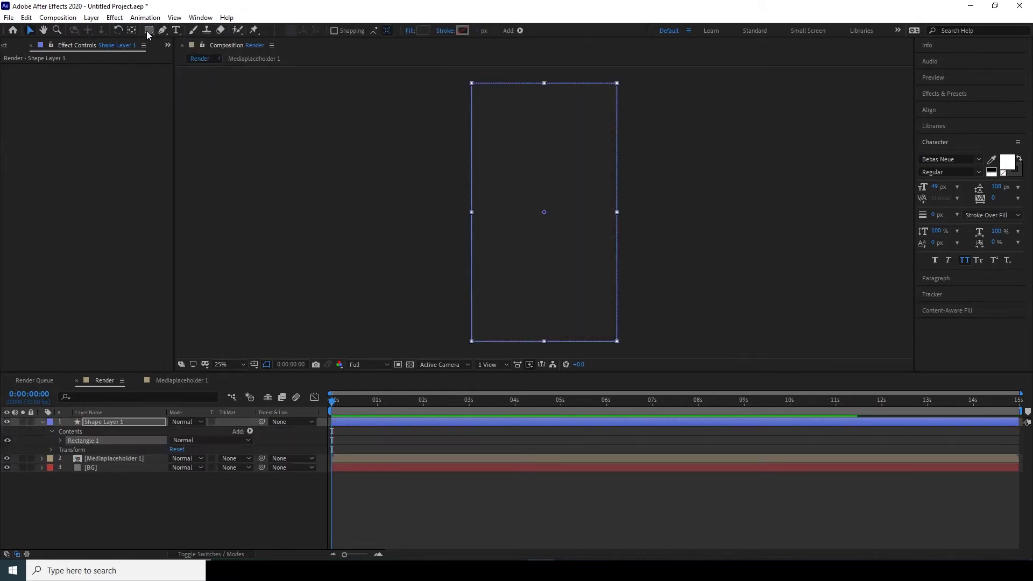
click(92, 482)
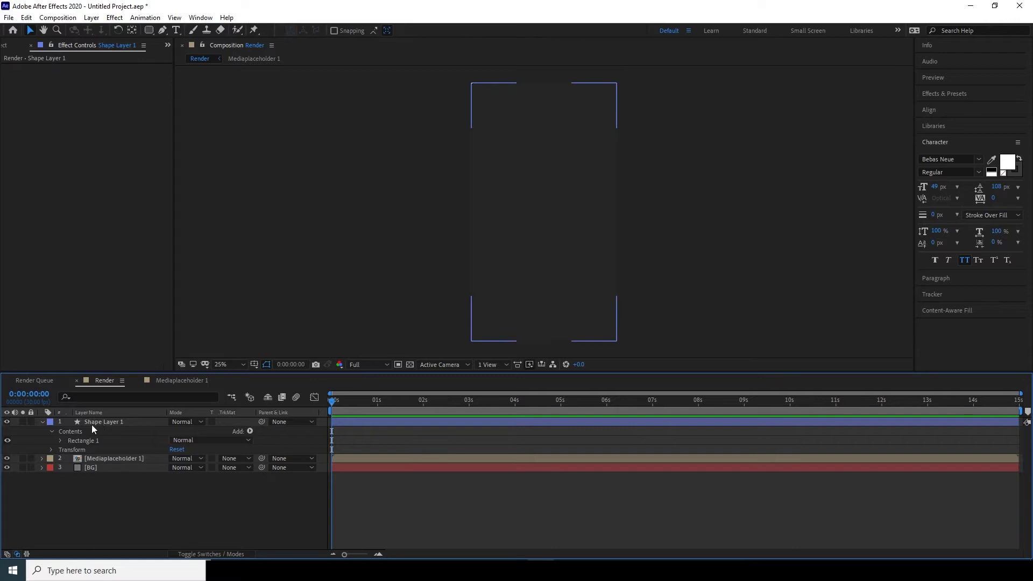
click(117, 421)
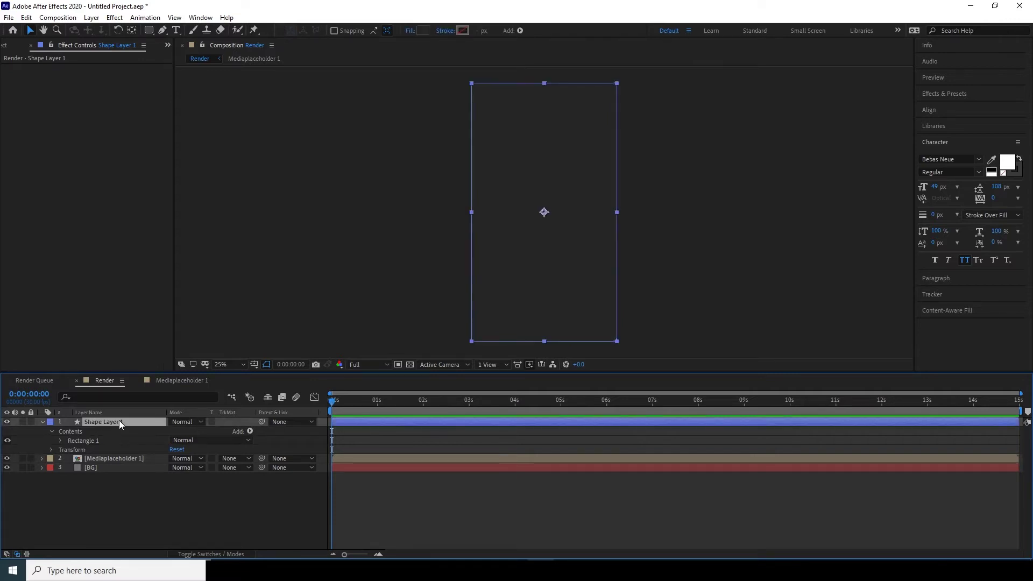
right_click(118, 421)
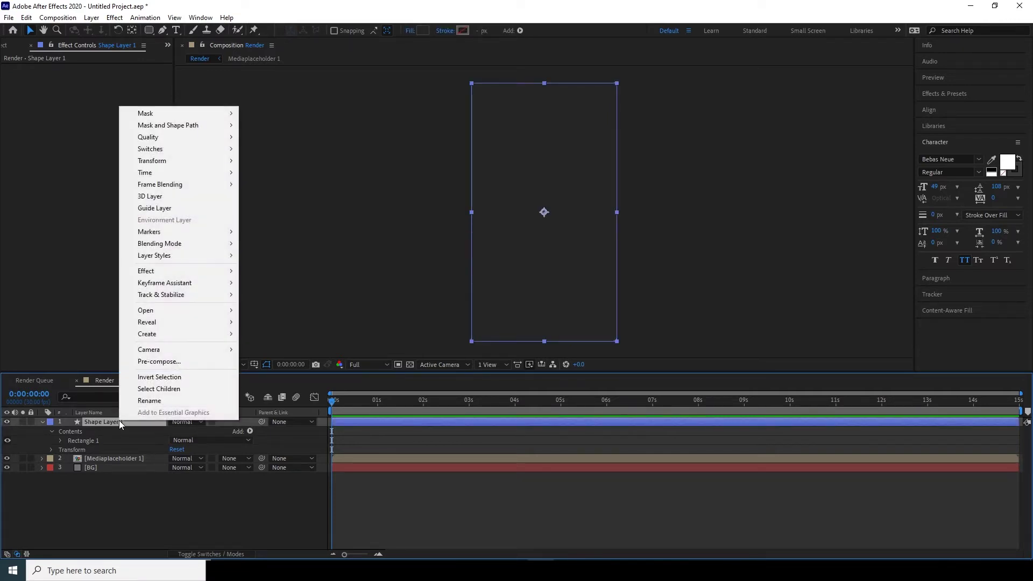
click(140, 401)
text(maat)
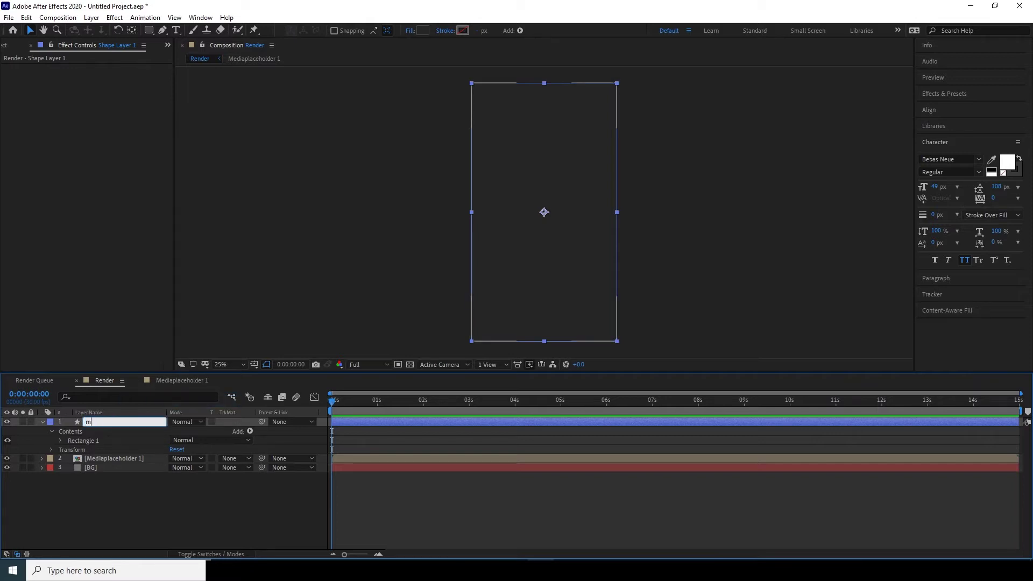
key(BackSpace)
key(BackSpace)
text(tte)
click(139, 506)
click(100, 419)
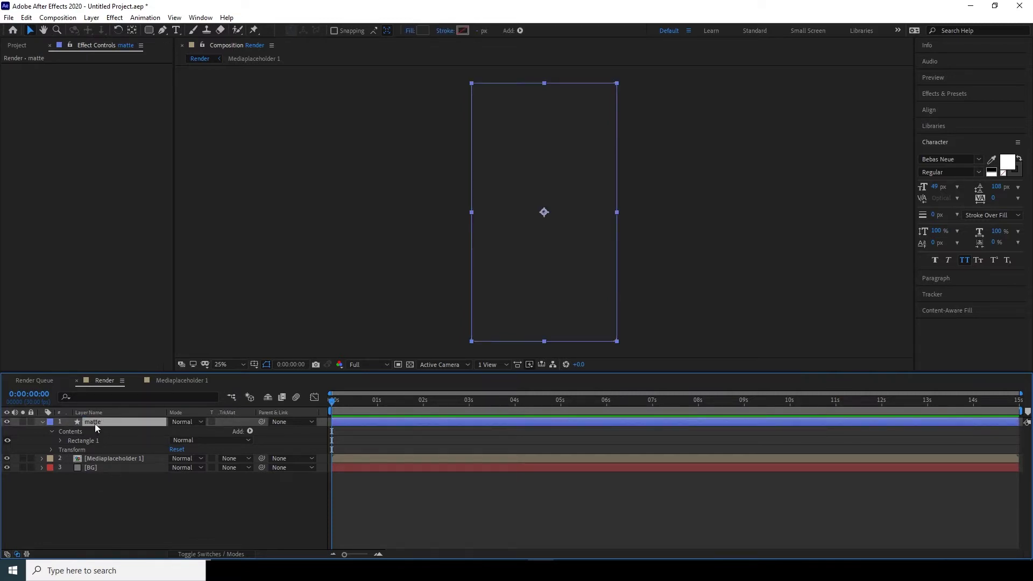
Step: Set the rectangle path's Roundness to 150 and shrink its Size to 965 × 1747.6
click(60, 440)
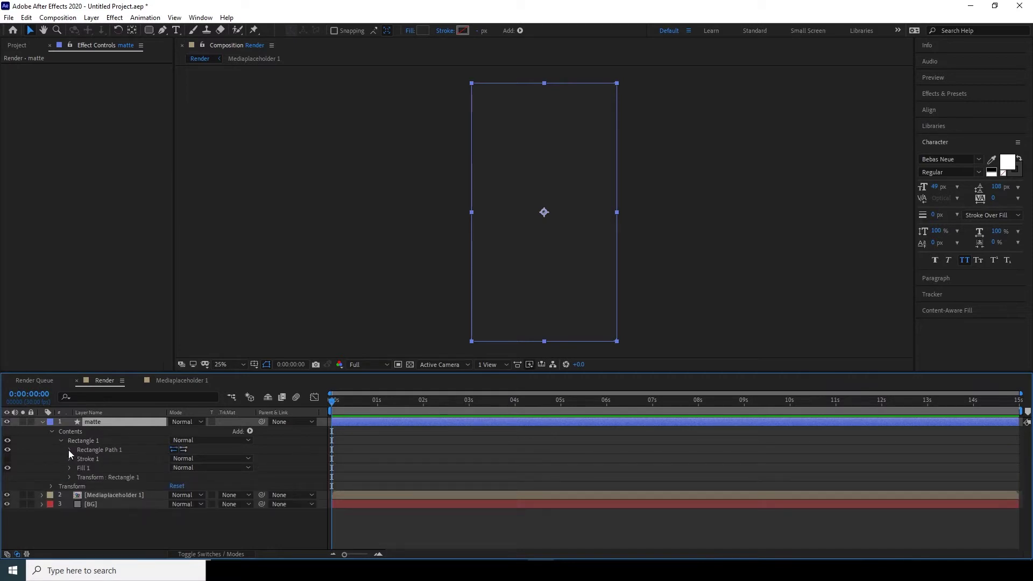
click(69, 450)
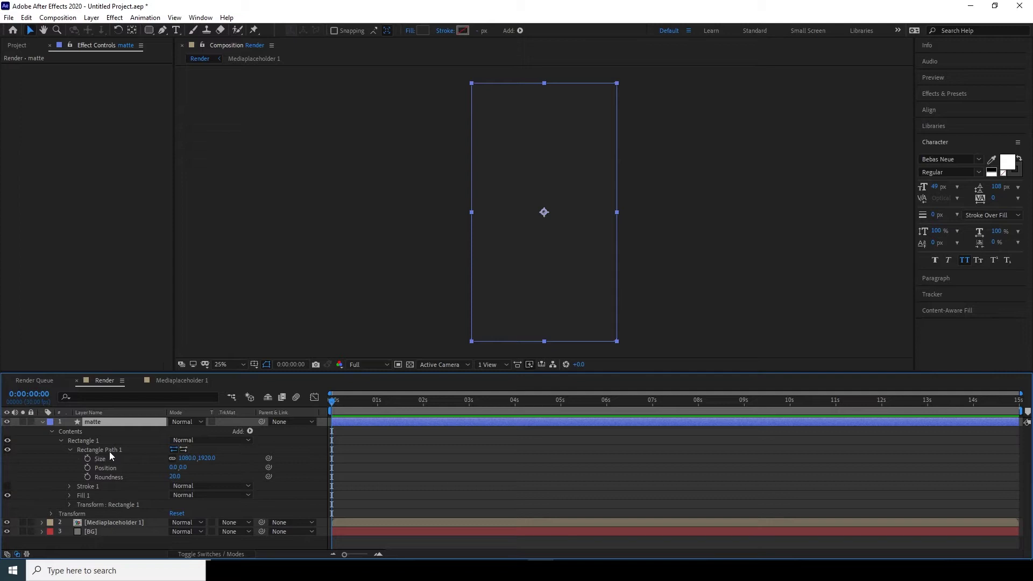
drag(175, 480, 256, 476)
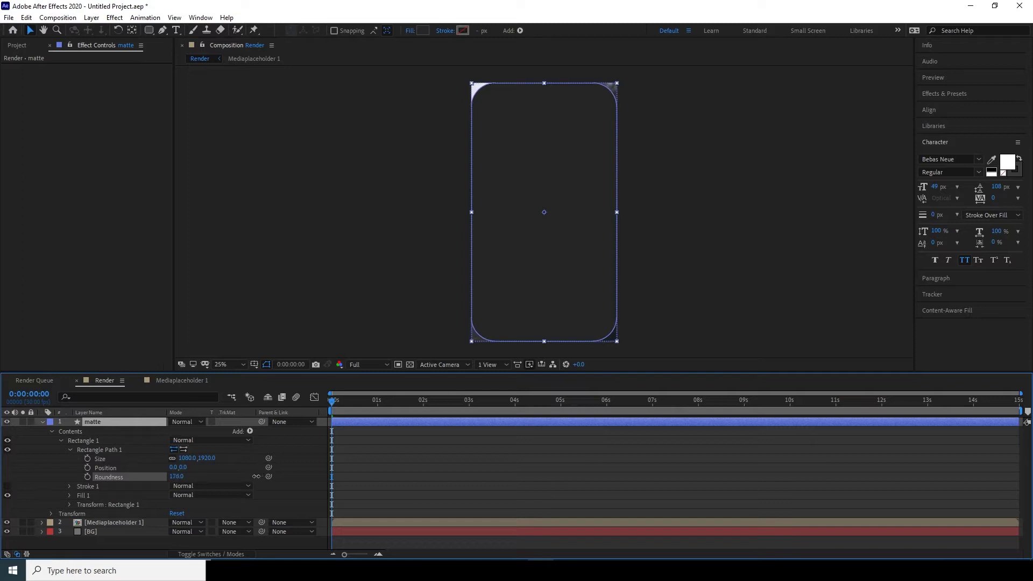
click(178, 477)
text(15)
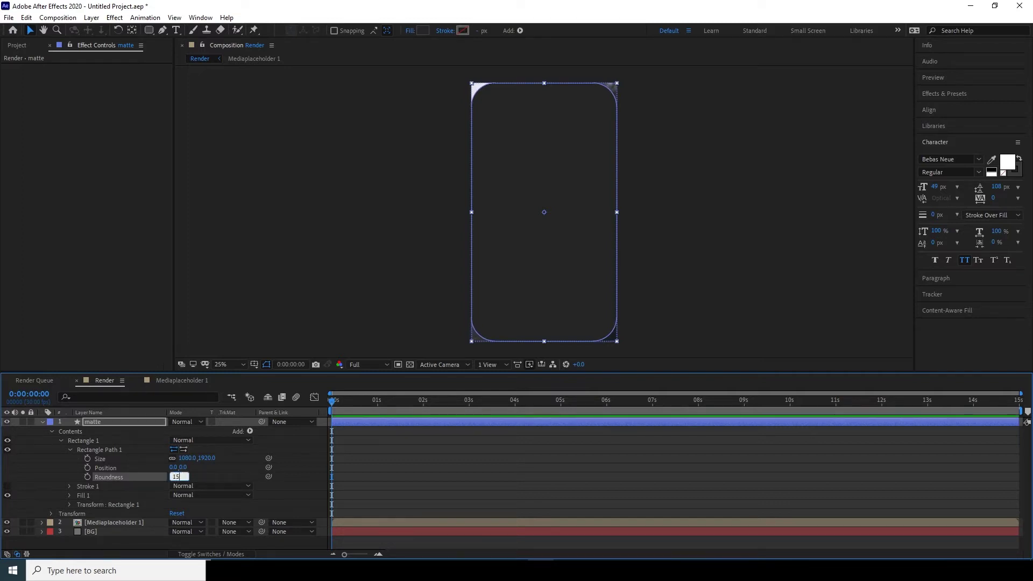
key(Return)
drag(185, 458, 132, 456)
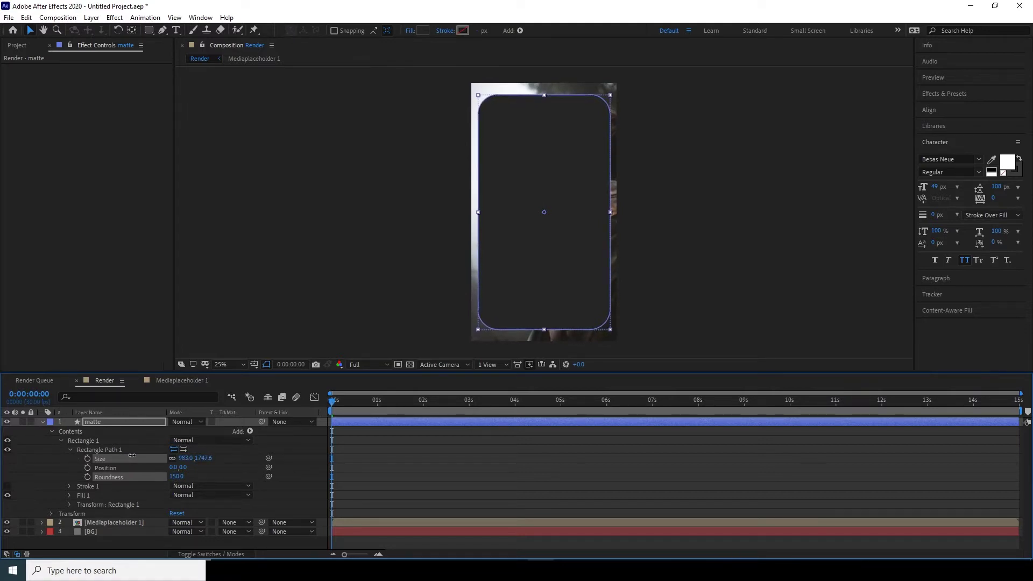
click(406, 474)
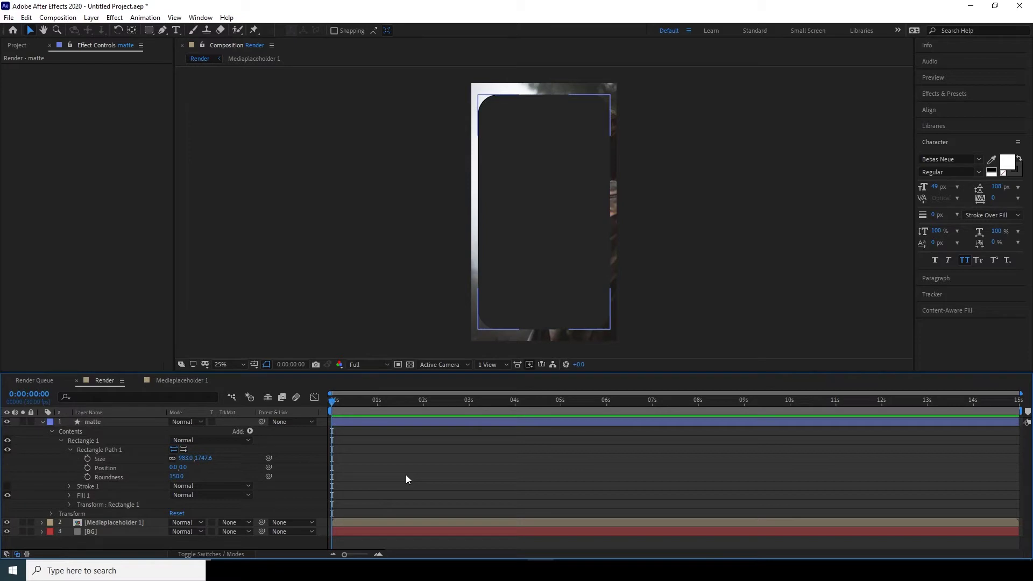
Step: Set Mediaplaceholder 1's track matte to Alpha Matte "matte"
click(117, 526)
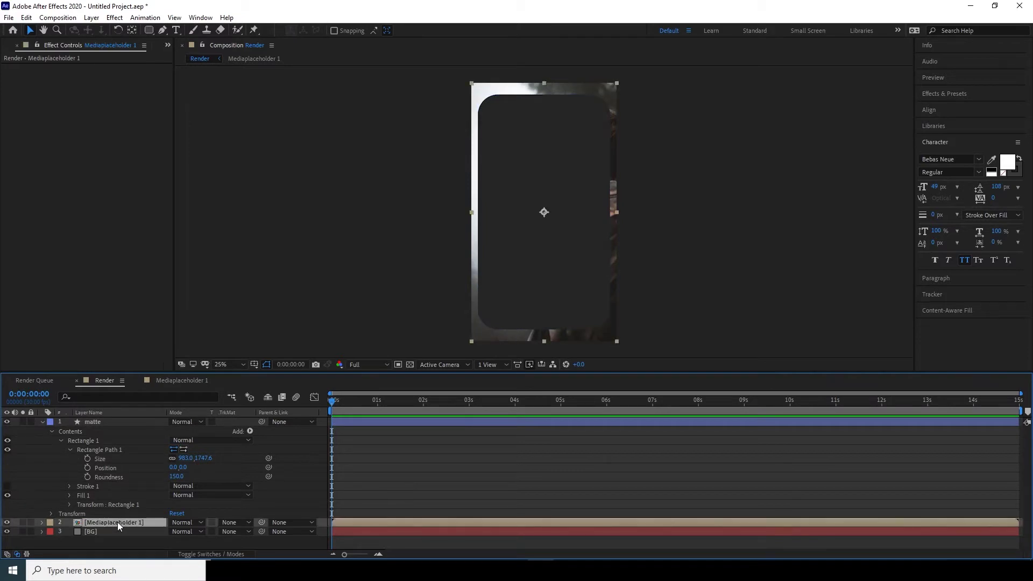
click(250, 521)
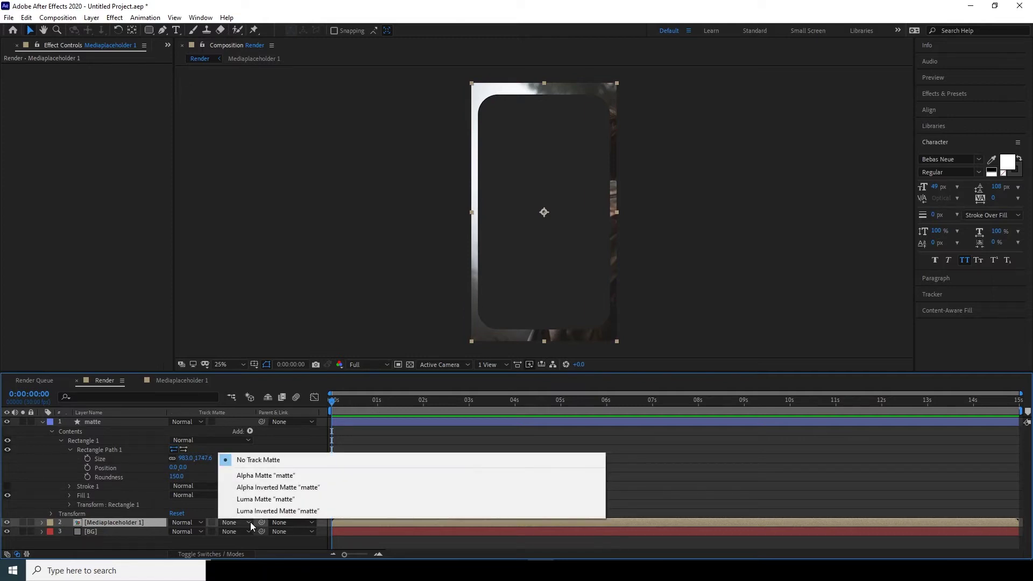
click(273, 475)
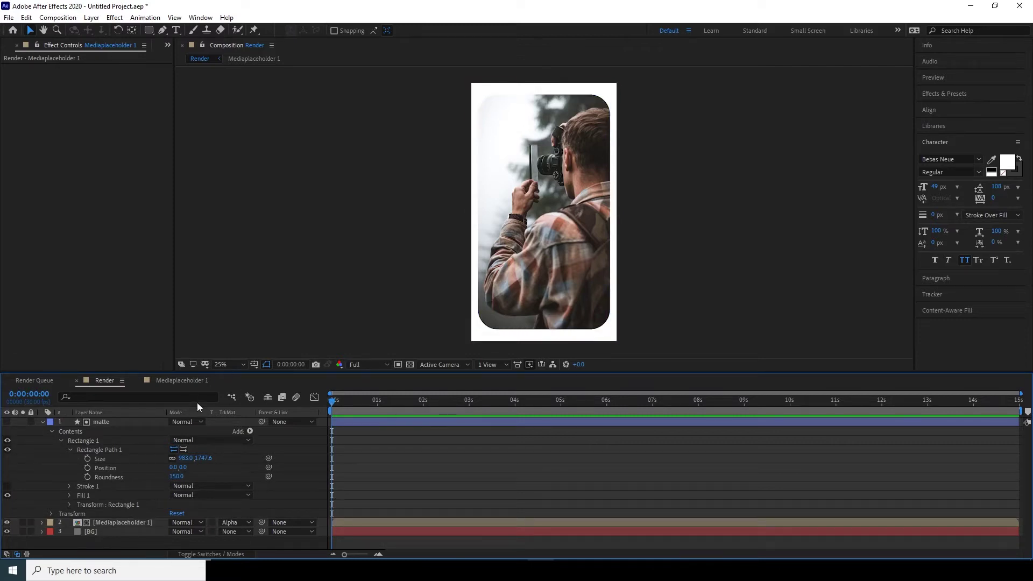
click(193, 556)
click(193, 556)
click(192, 557)
click(192, 556)
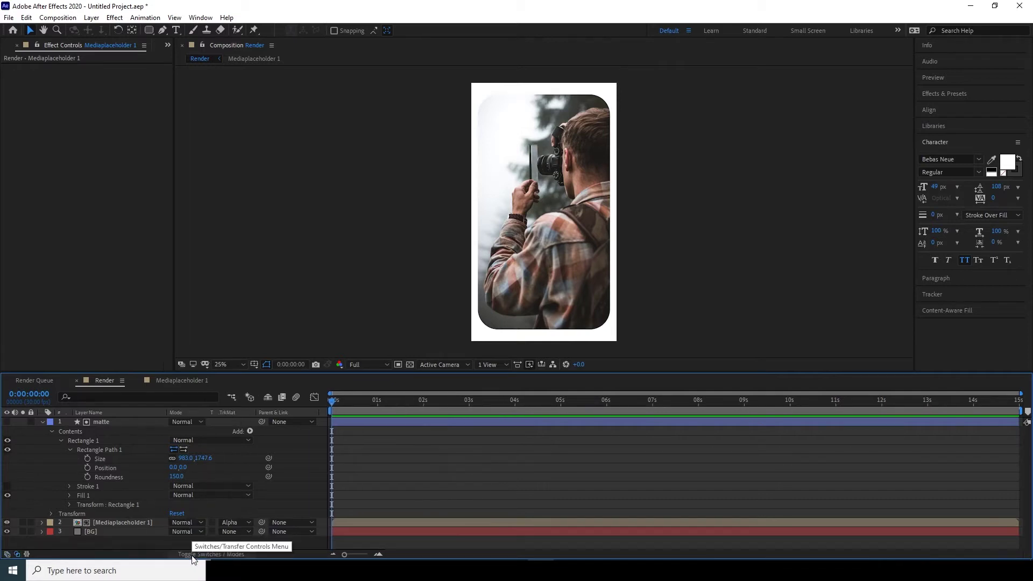
Step: Collapse the matte layer and set the current time to one second
click(43, 421)
drag(334, 403, 377, 412)
click(97, 424)
click(103, 422)
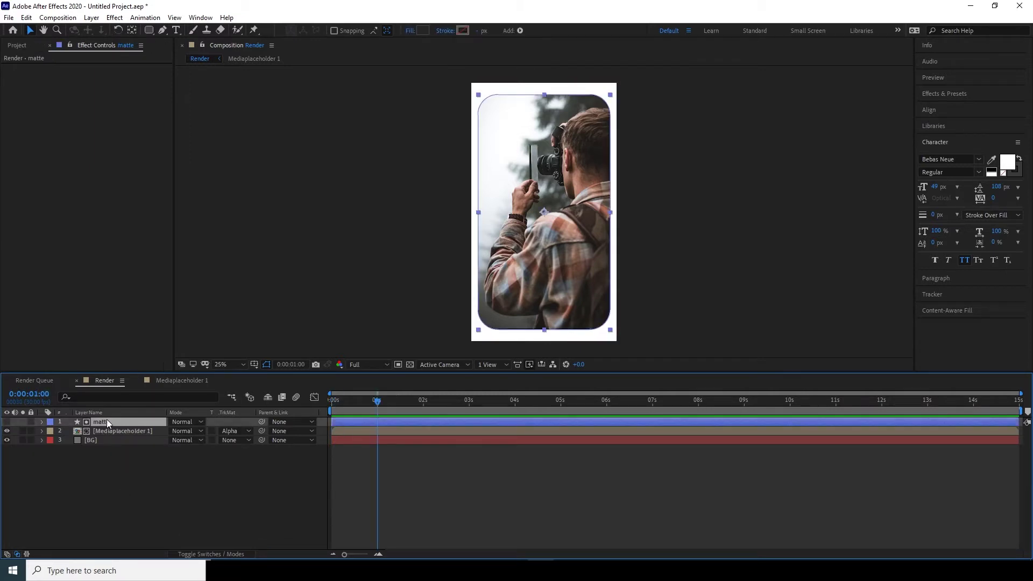
Step: Keyframe the matte's Scale at 100% at one second and 0% at the start
key(s)
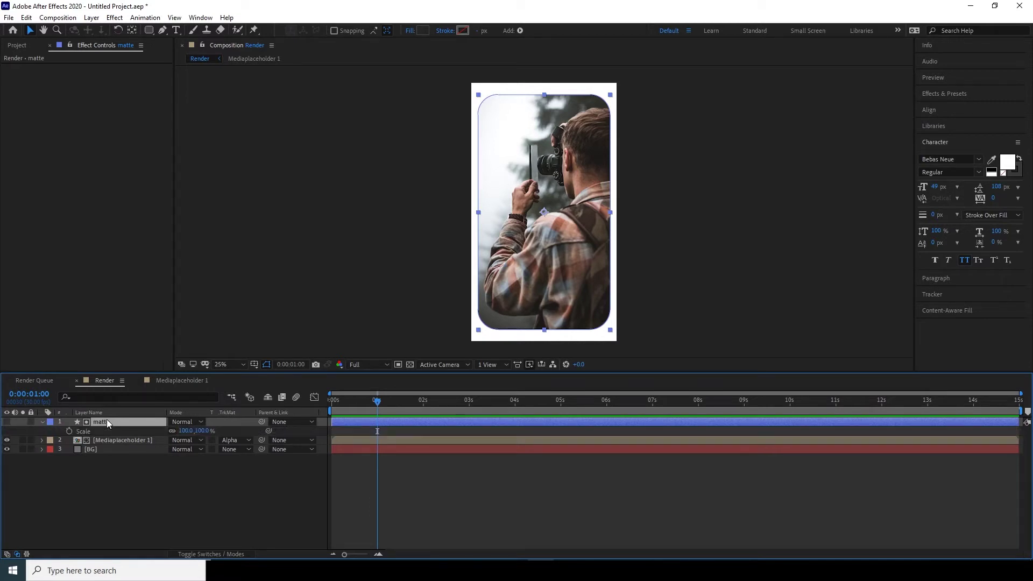
click(163, 512)
click(357, 402)
drag(345, 403, 376, 408)
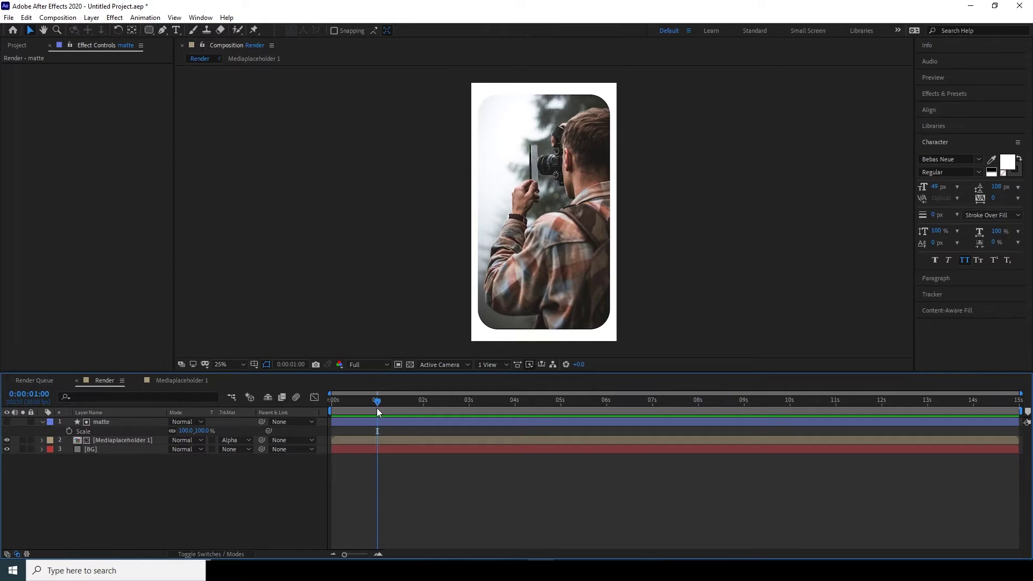
click(70, 430)
drag(361, 405, 316, 409)
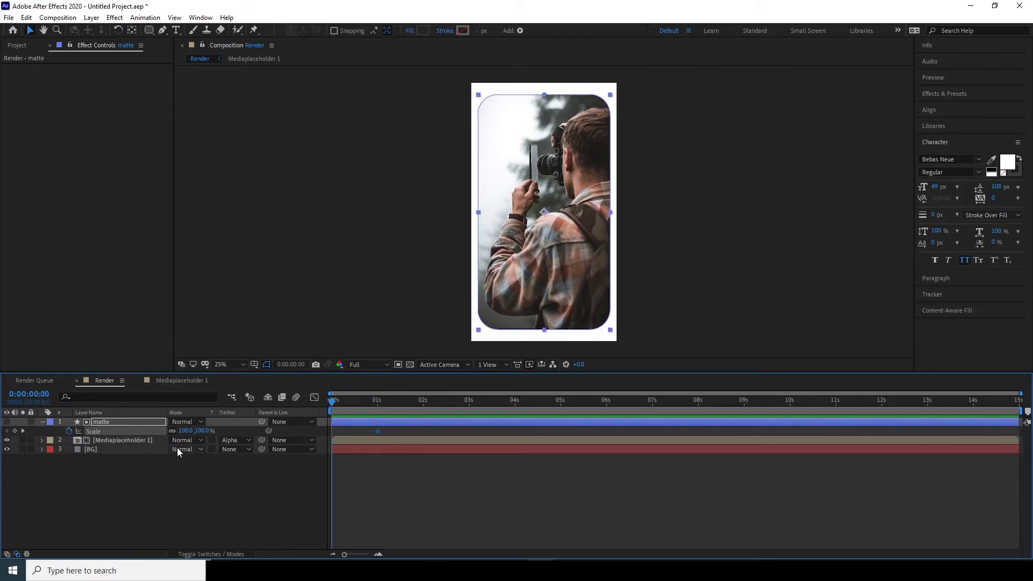
click(185, 431)
text(0)
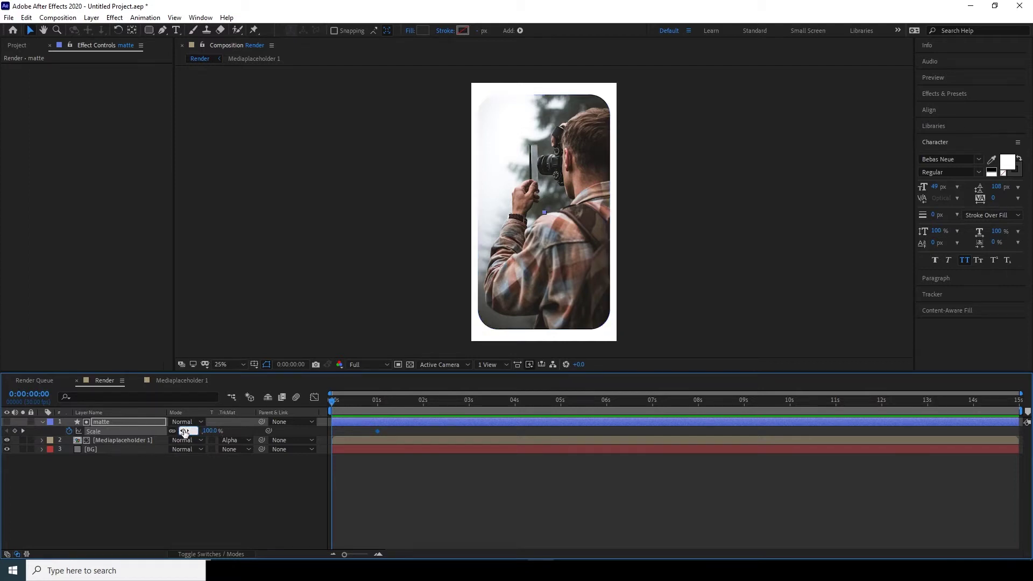
key(Return)
Step: Preview the scale-up and apply Easy Ease (F9) to both Scale keyframes
click(458, 495)
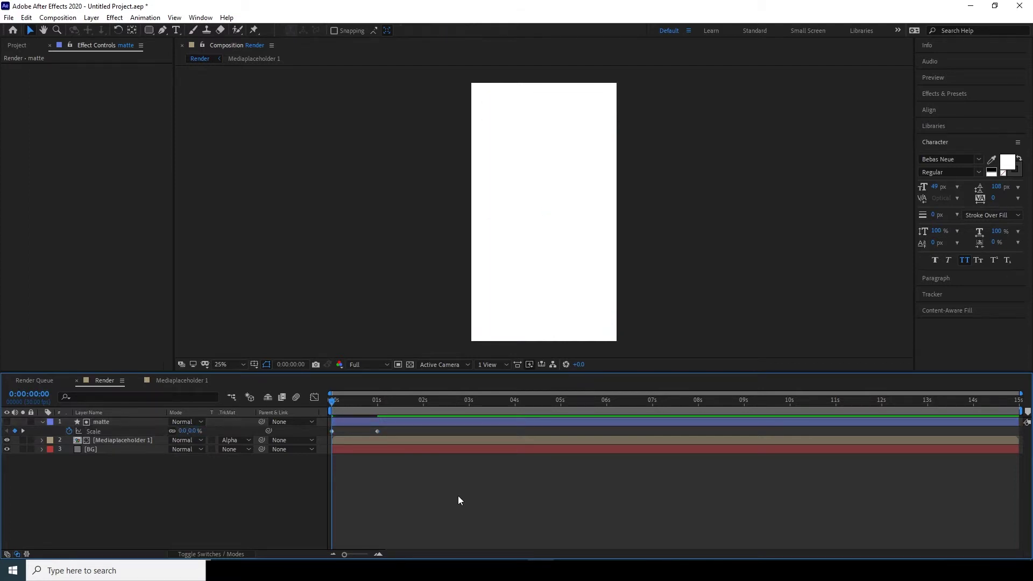
key(space)
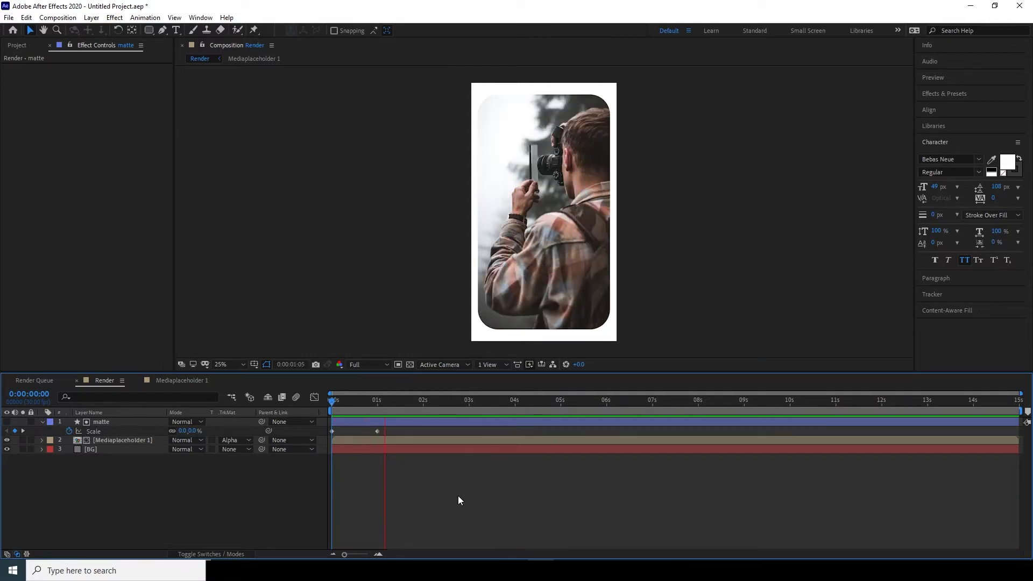
key(space)
key(space)
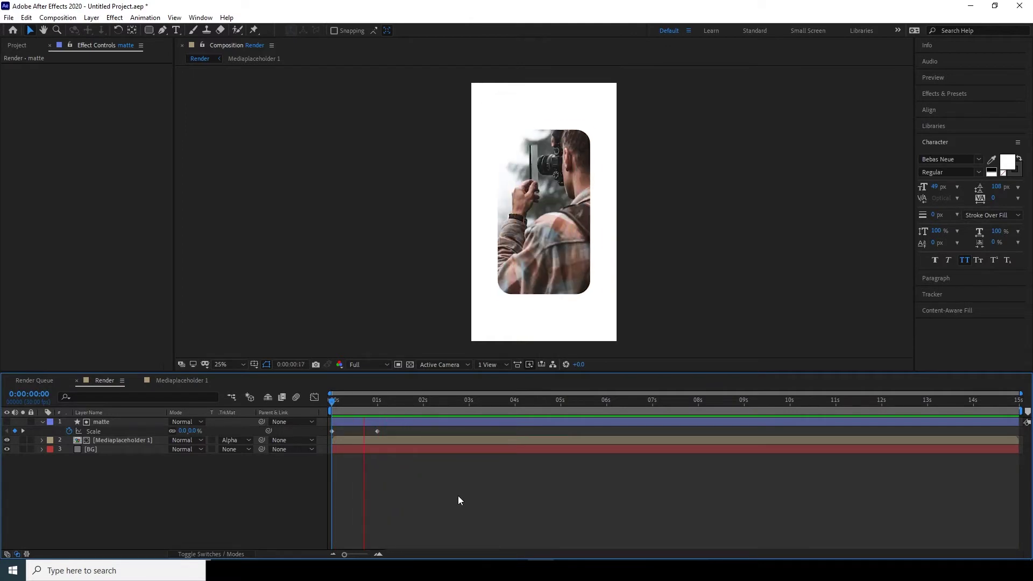
key(space)
drag(406, 429, 305, 440)
key(F9)
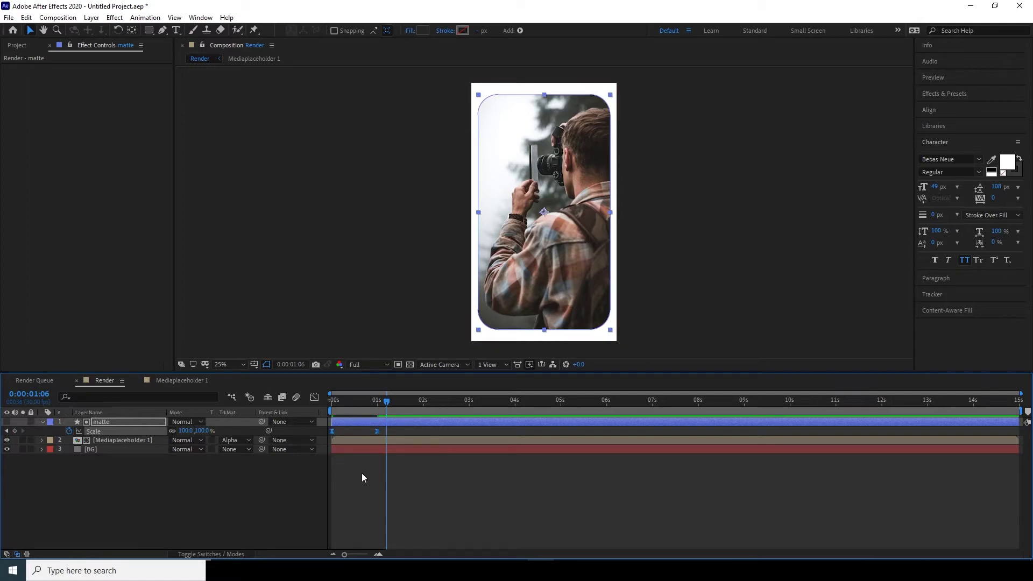
Step: In the Graph Editor, extend the first Scale keyframe's ease influence
click(315, 401)
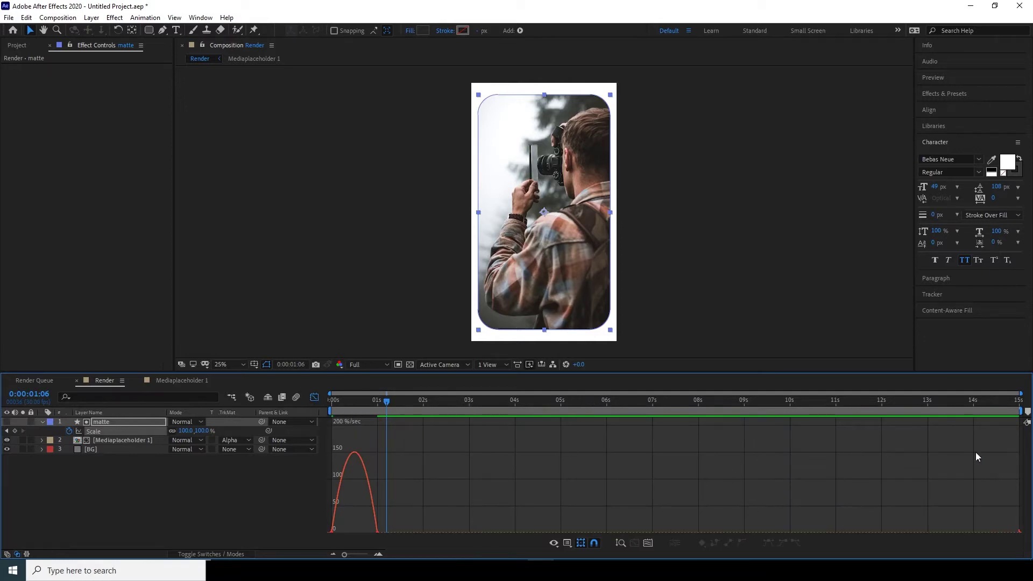
drag(971, 372, 966, 336)
drag(420, 519, 354, 439)
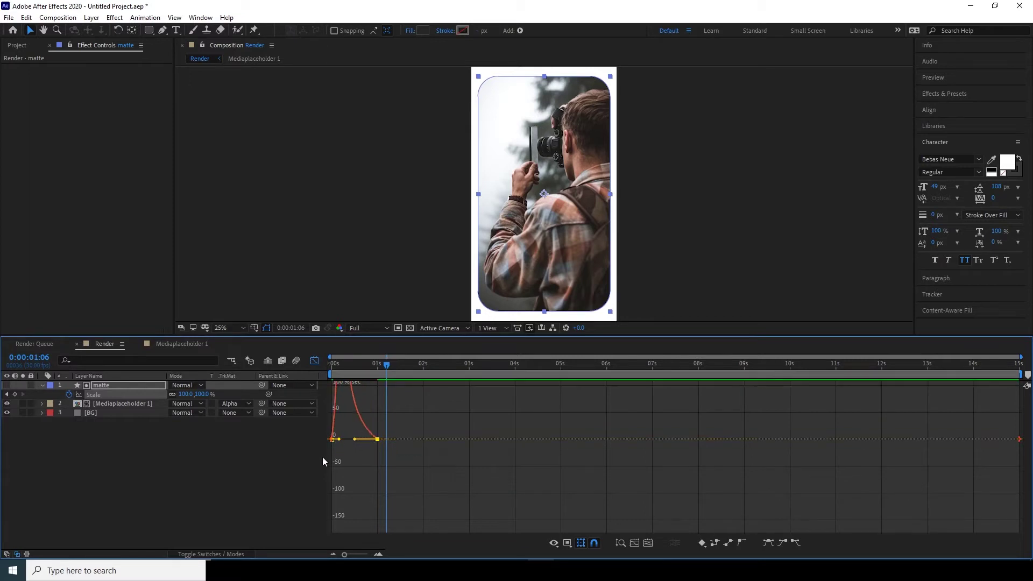
click(334, 439)
drag(339, 441, 354, 442)
Step: Preview the refined animation and return from the Graph Editor to the layer bars
drag(379, 366, 332, 367)
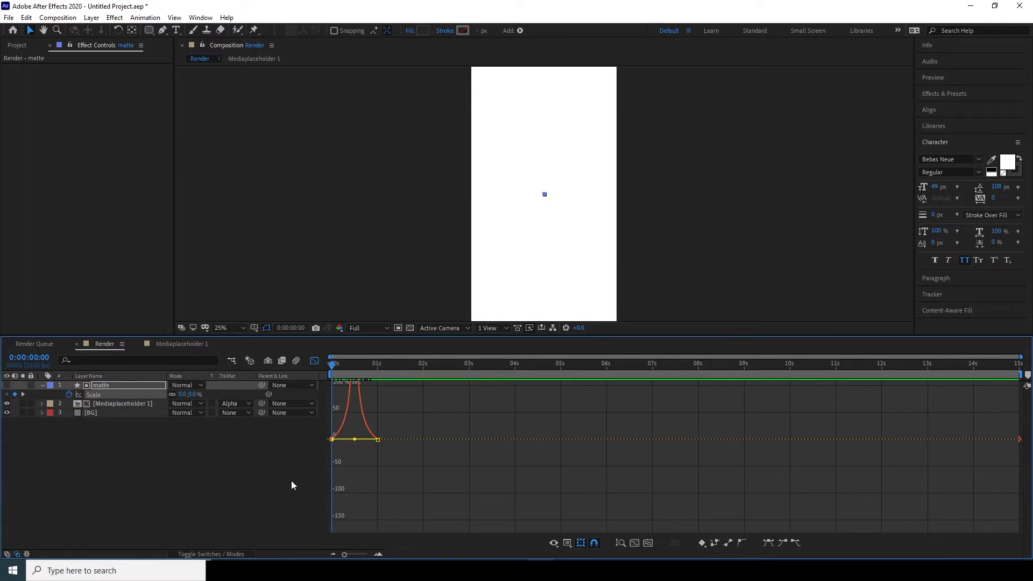
key(space)
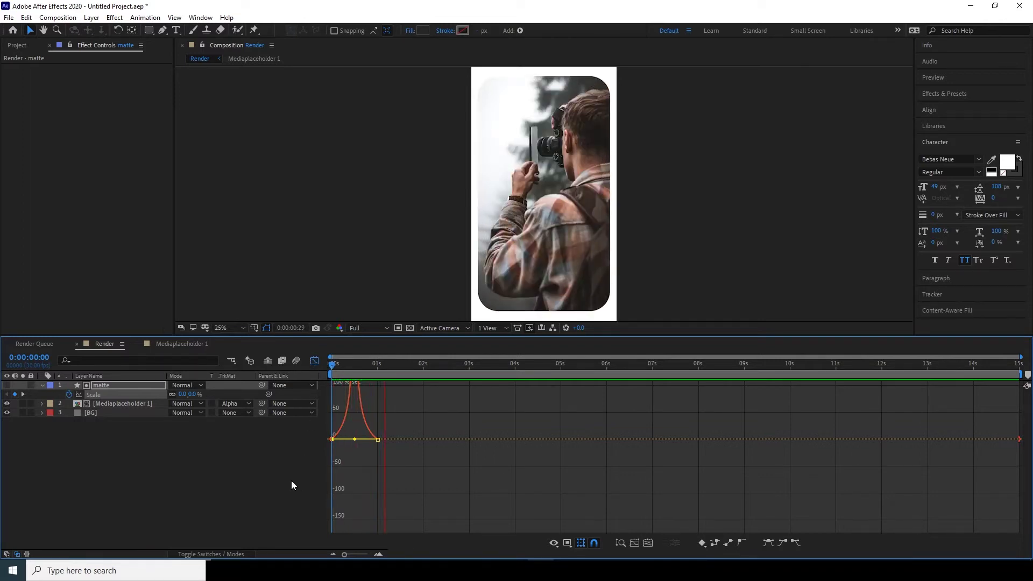
key(space)
key(space)
key(space)
click(314, 360)
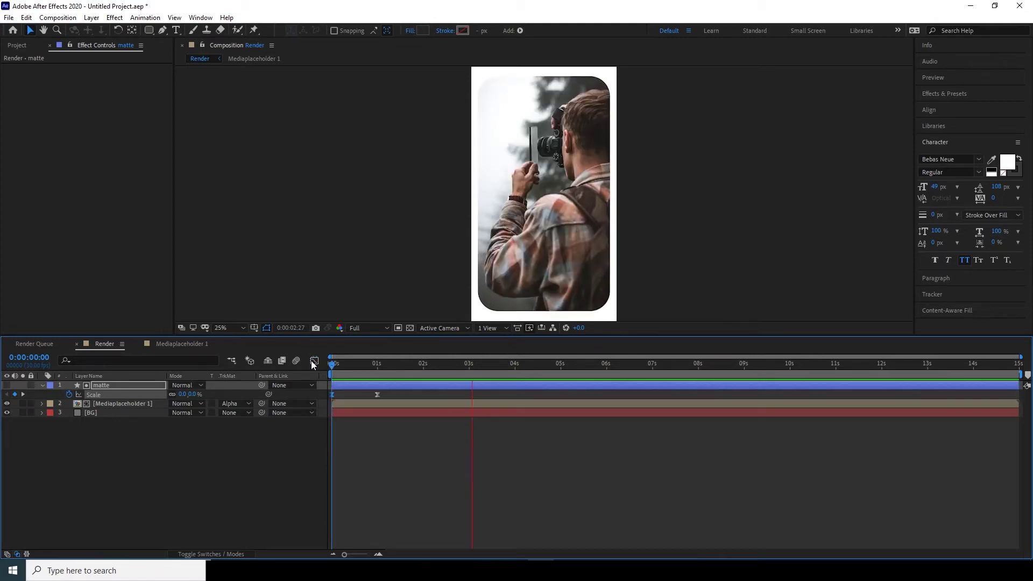
click(398, 467)
mouse_move(381, 366)
mouse_down()
mouse_move(328, 368)
mouse_move(378, 380)
mouse_up()
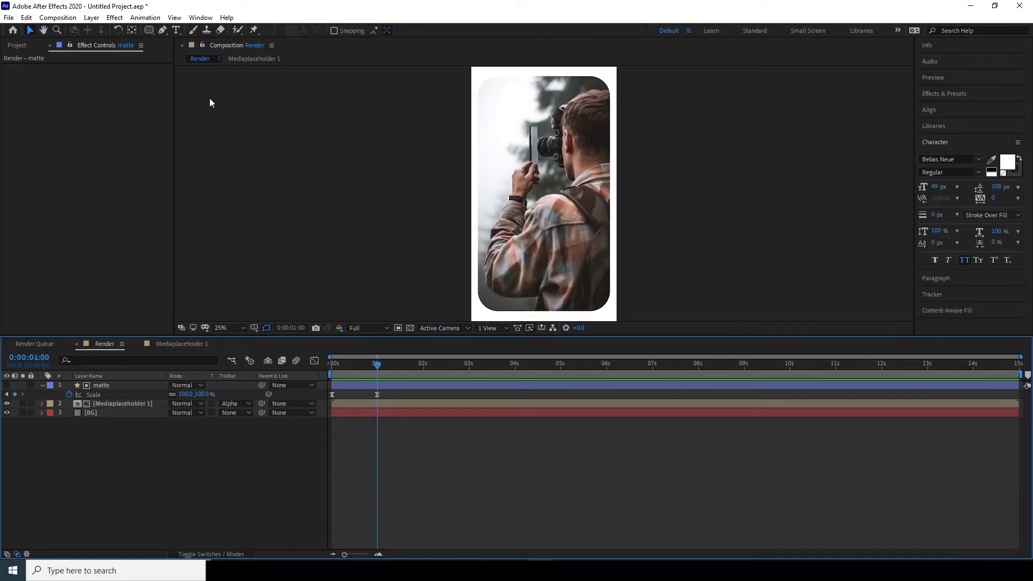
click(177, 30)
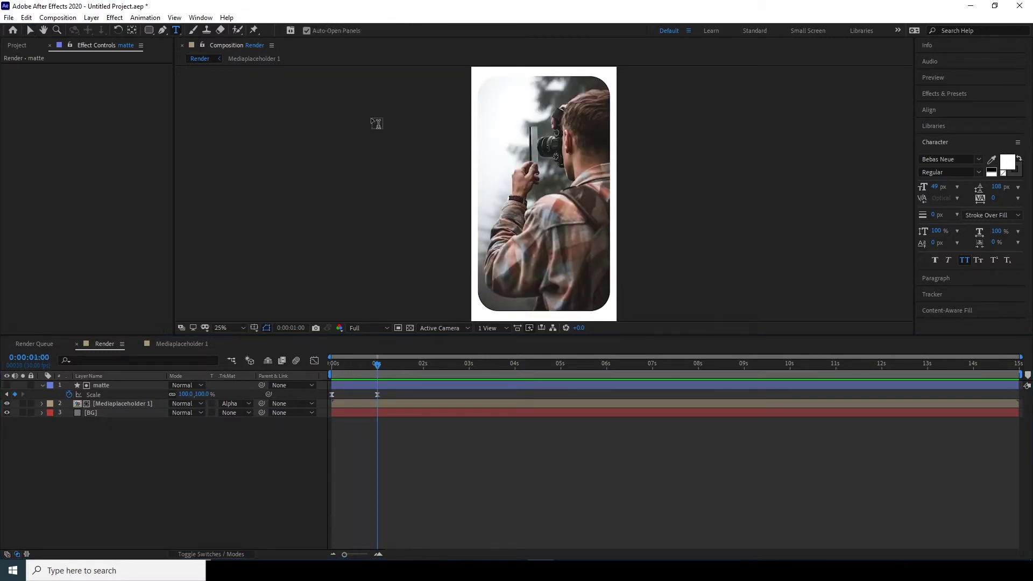
Step: Type the title PHOTOGRAPHY WEBNAR and centre it horizontally in the composition
click(527, 228)
text(W)
key(BackSpace)
text(PHOTOGRAPHY WEBNAR)
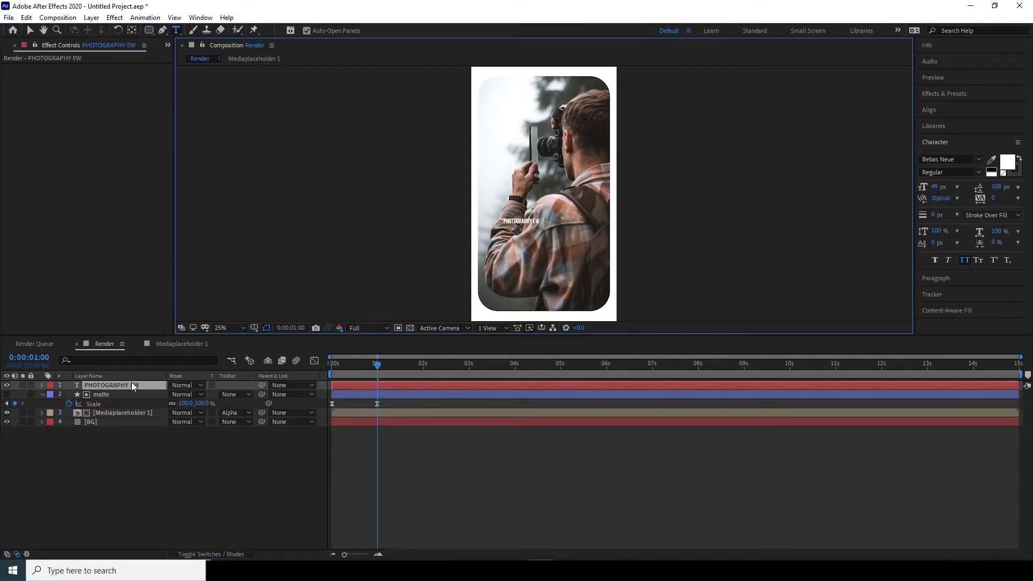
click(157, 489)
double_click(136, 384)
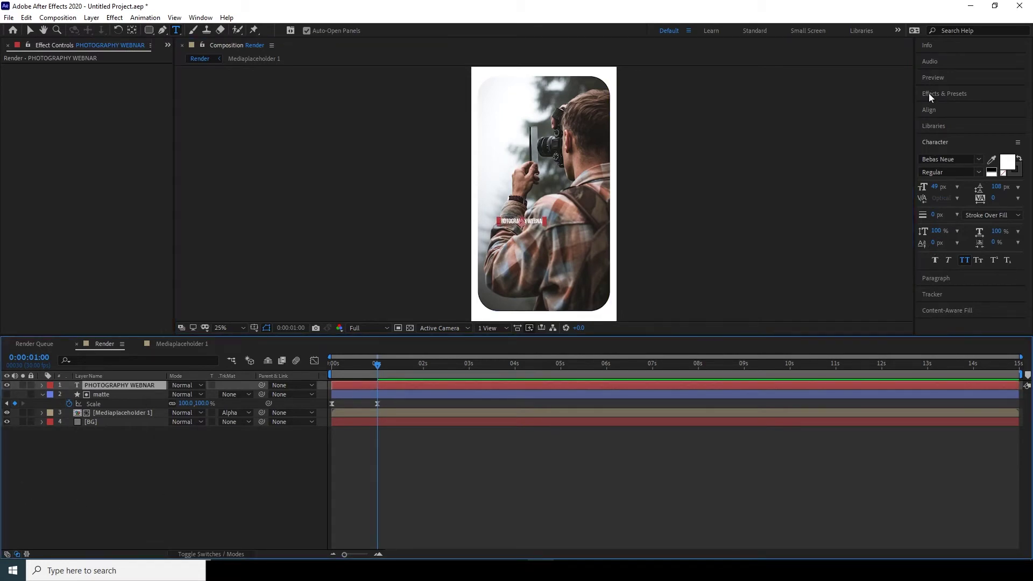
click(928, 110)
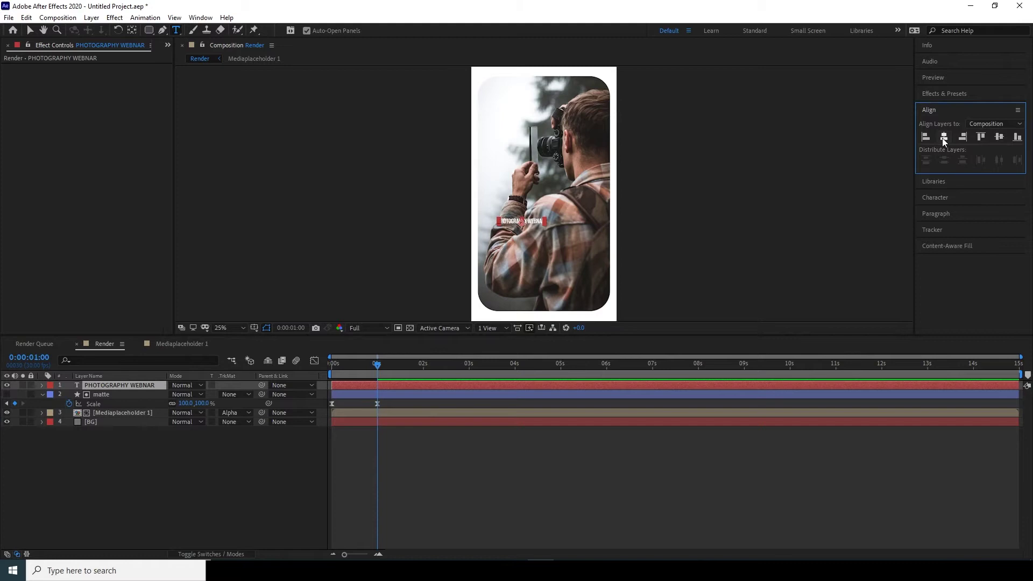
click(942, 139)
Step: Enlarge the PHOTOGRAPHY WEBNAR title's font size to 115 px
click(510, 457)
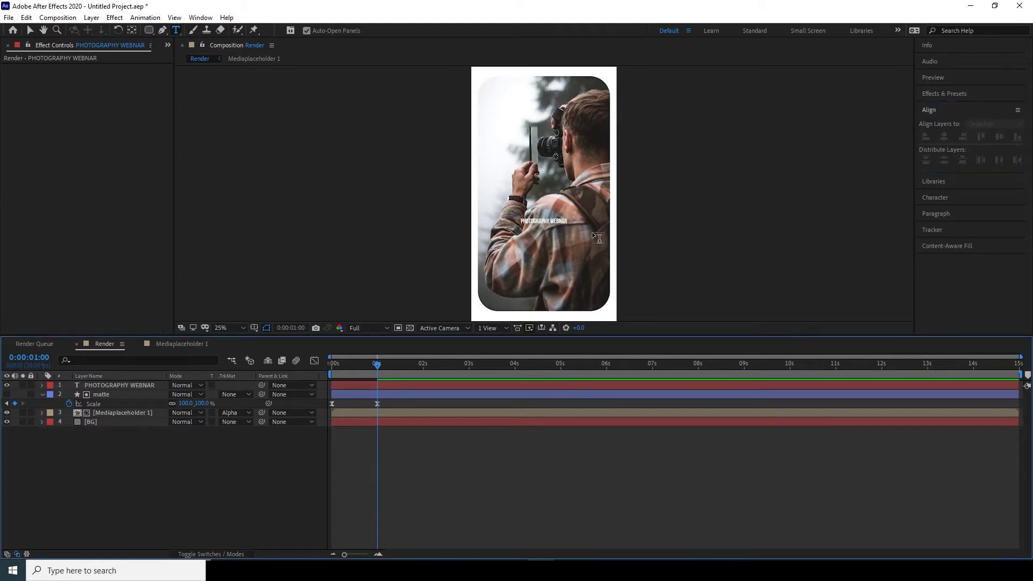
key(comma)
key(comma)
key(period)
key(period)
key(period)
key(period)
key(period)
key(period)
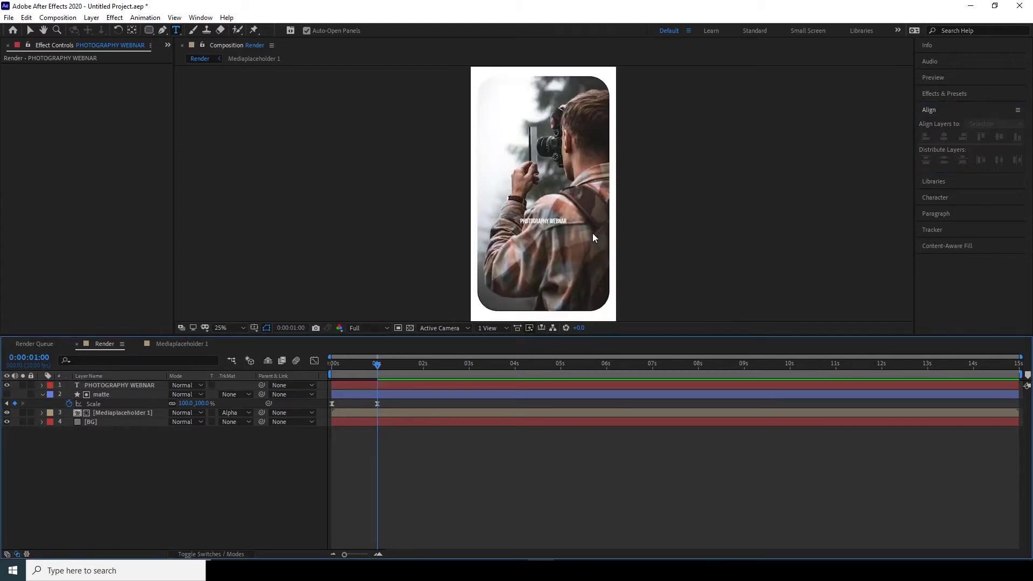
click(111, 385)
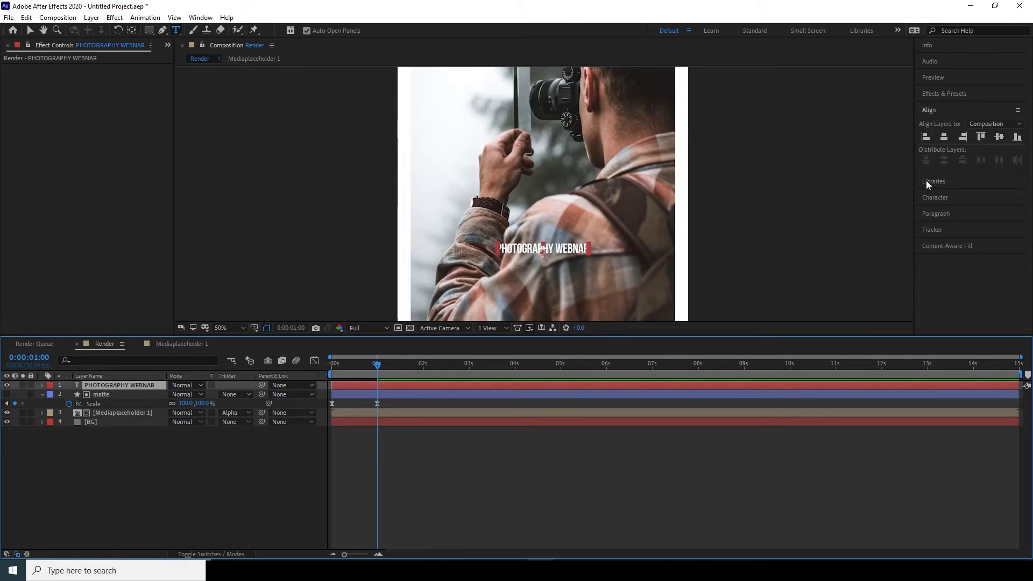
click(933, 199)
drag(935, 186, 969, 184)
click(939, 185)
key(Return)
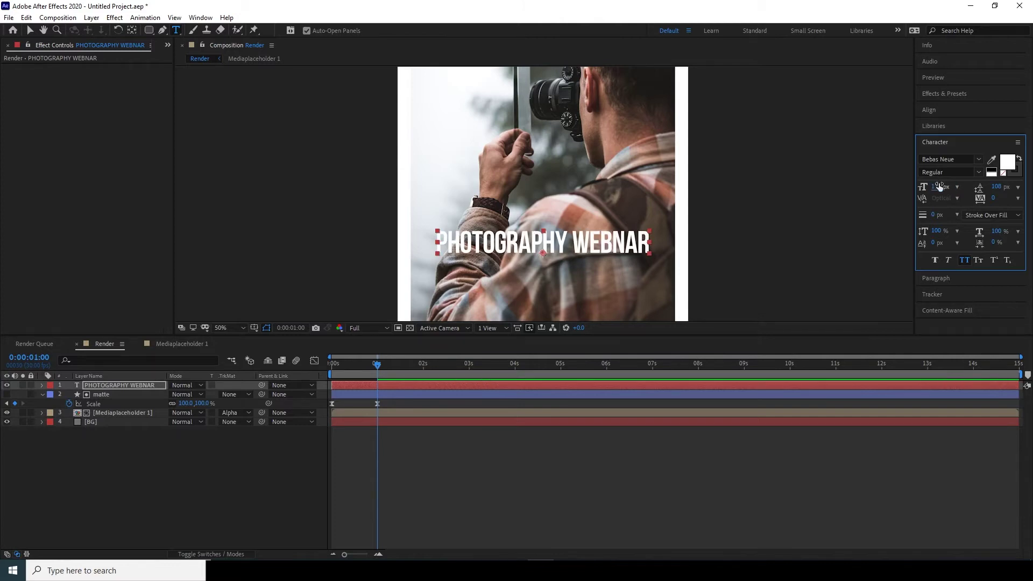
Step: Start a new empty text layer in the composition viewer
click(577, 455)
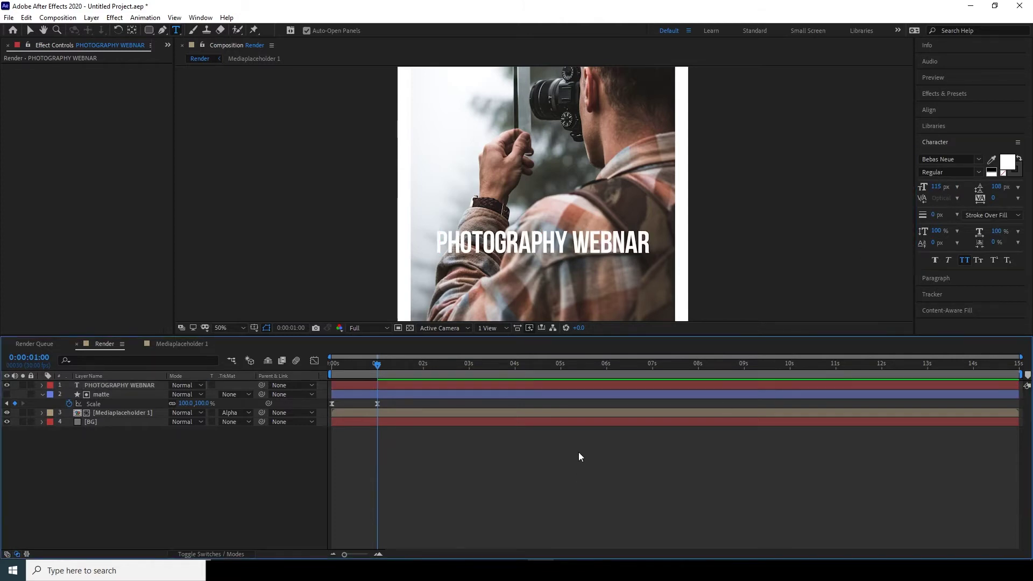
click(118, 386)
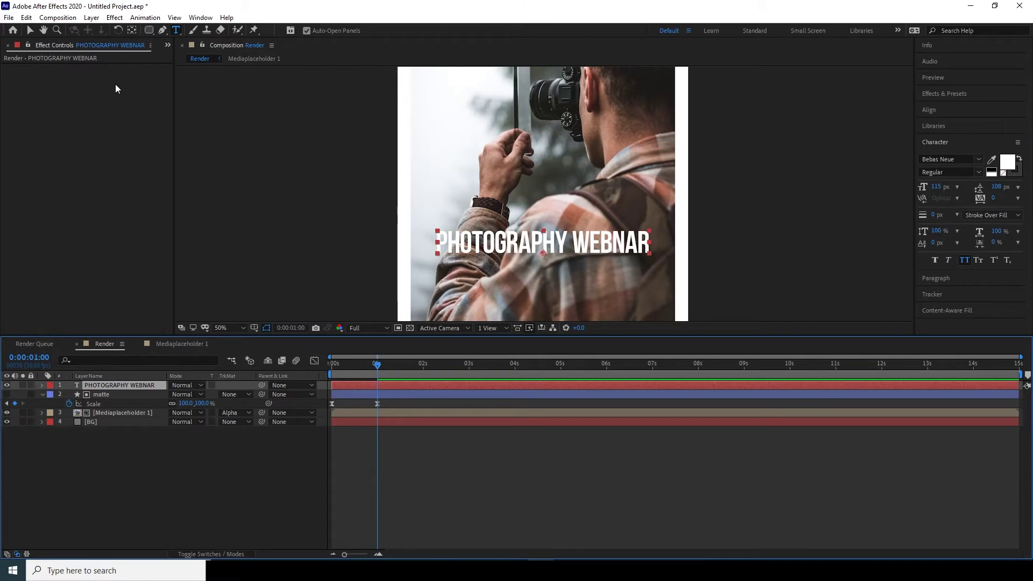
click(132, 31)
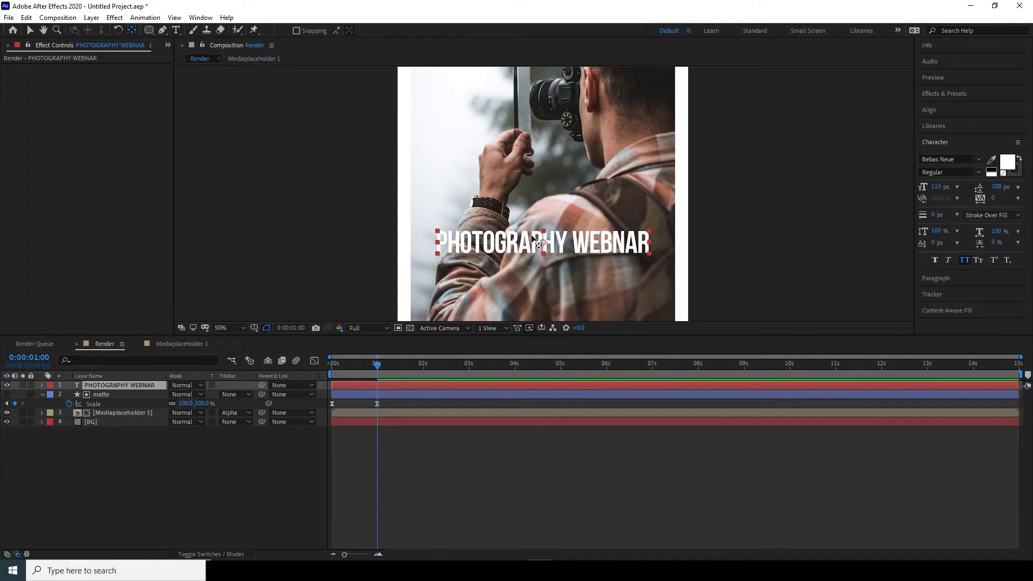
click(469, 465)
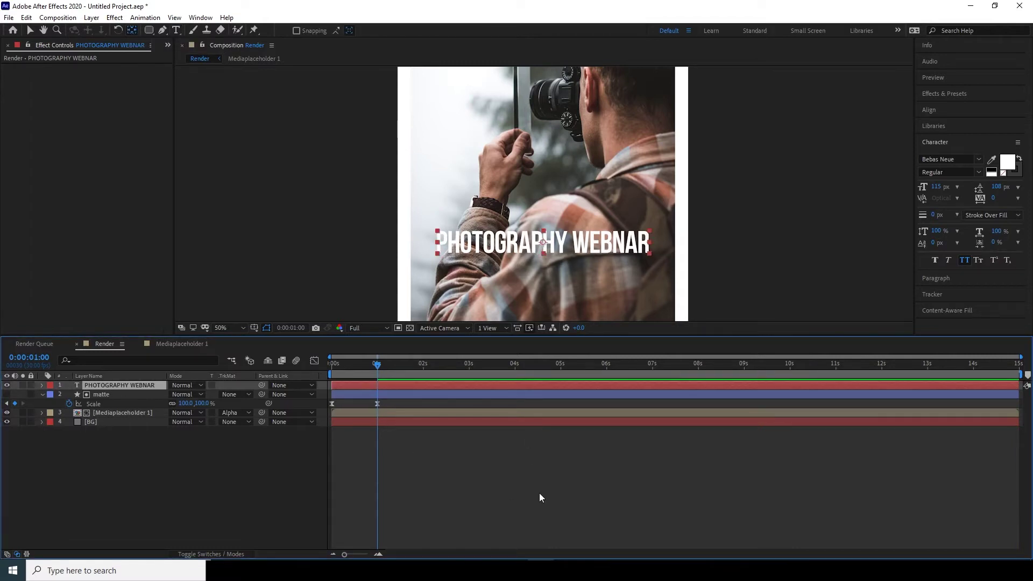
click(177, 30)
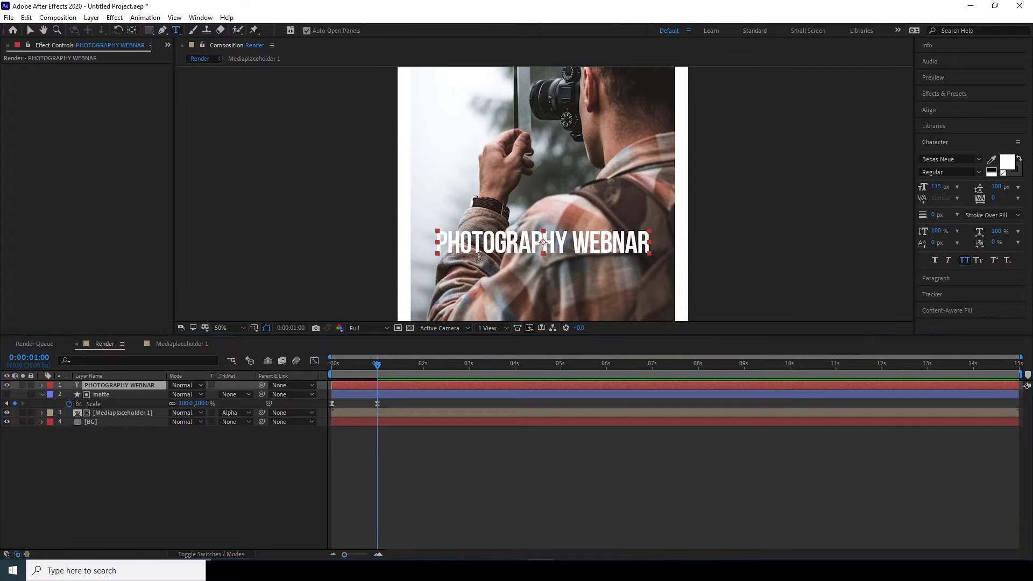
click(512, 278)
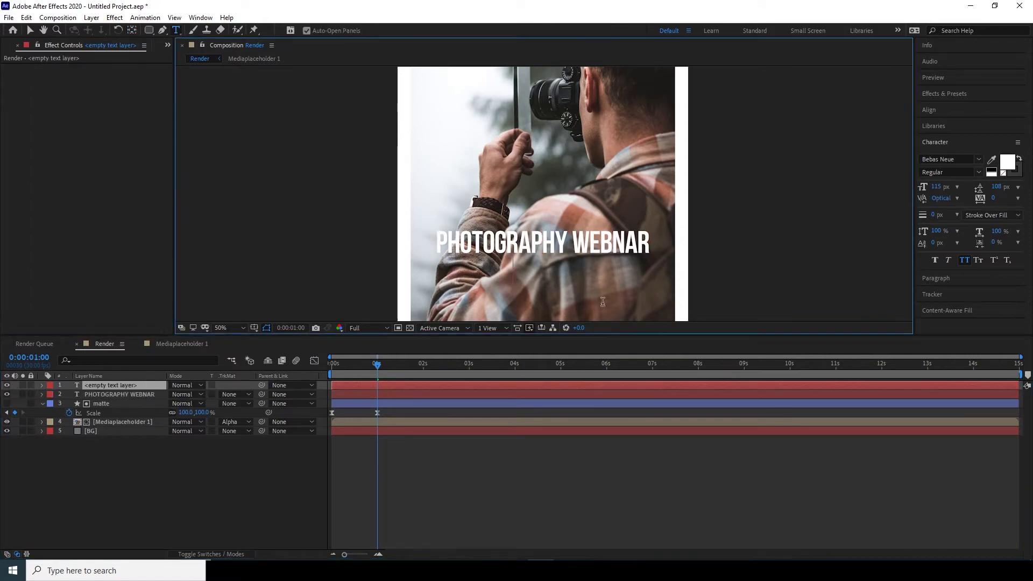
Step: Type a 50%OFF line, scale it to 343 px and centre it horizontally
text(50%off)
key(ctrl+a)
drag(936, 186, 988, 188)
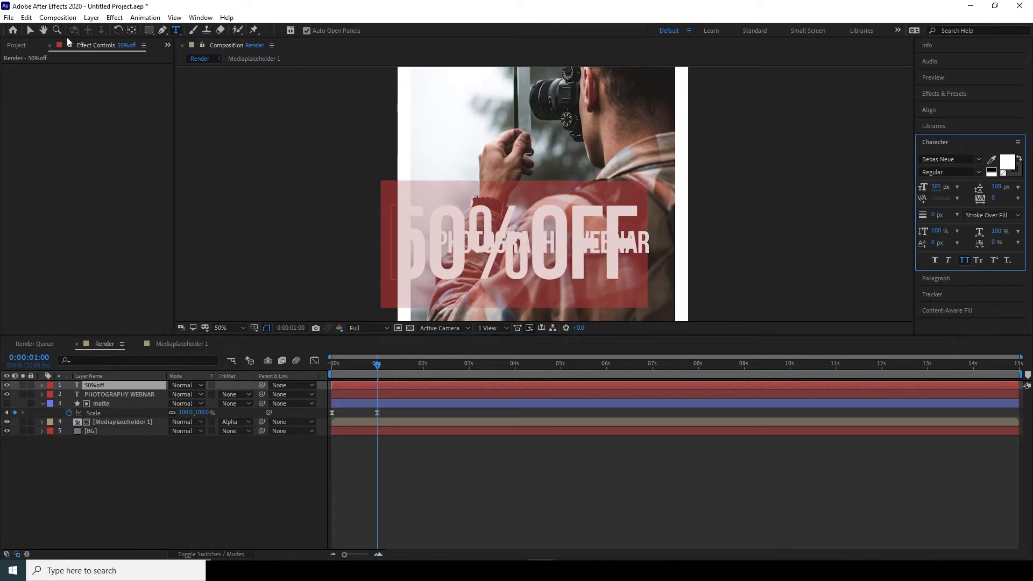
click(30, 30)
click(930, 110)
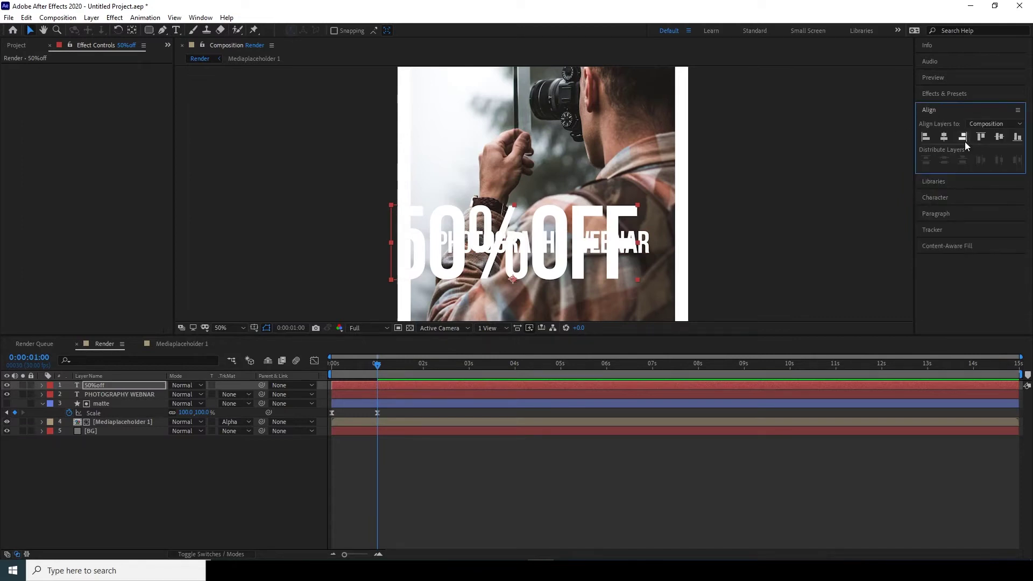
click(943, 138)
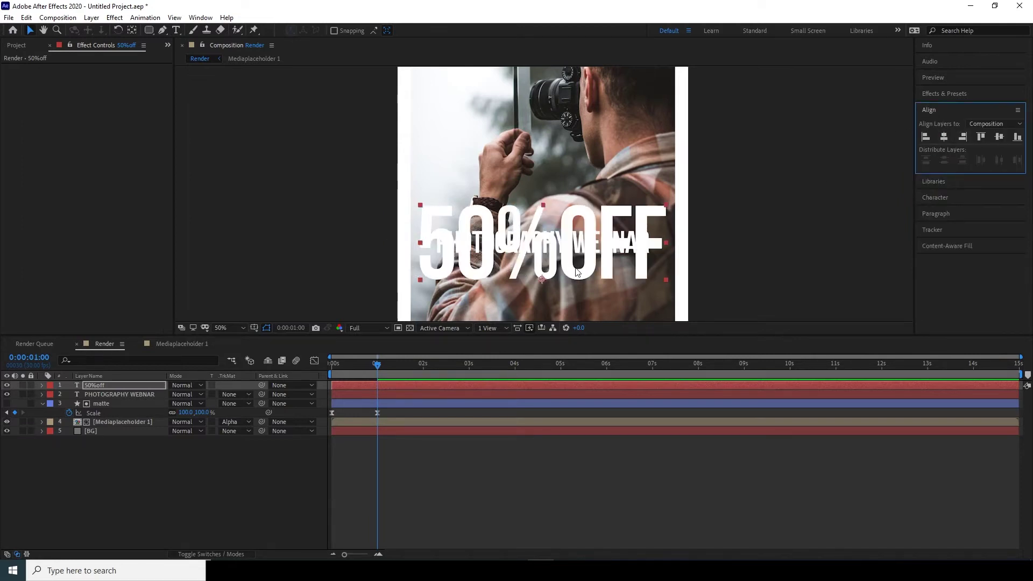
Step: Move the 50%OFF text down near the photo's bottom and shrink it slightly
key(comma)
key(comma)
key(shift+Down)
key(shift+Down)
key(shift+Down)
key(shift+Down)
key(shift+Down)
key(shift+Down)
key(shift+Down)
key(shift+Down)
key(shift+Down)
key(shift+Down)
key(shift+Down)
key(shift+Down)
key(shift+Down)
key(shift+Down)
key(shift+Down)
key(shift+Down)
key(shift+Down)
key(shift+Down)
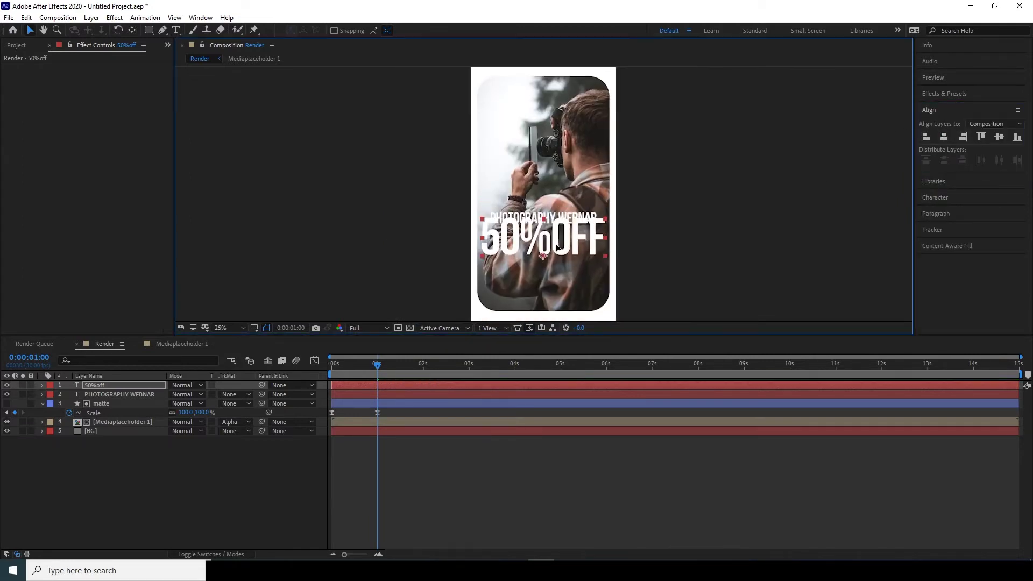
key(shift+Down)
key(shift+Down)
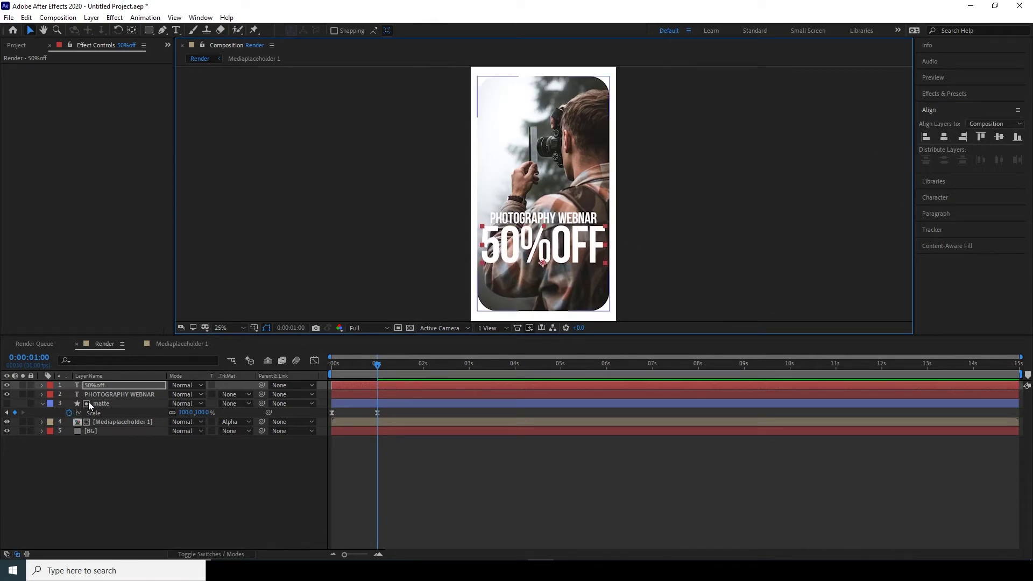
click(936, 198)
drag(937, 190, 915, 190)
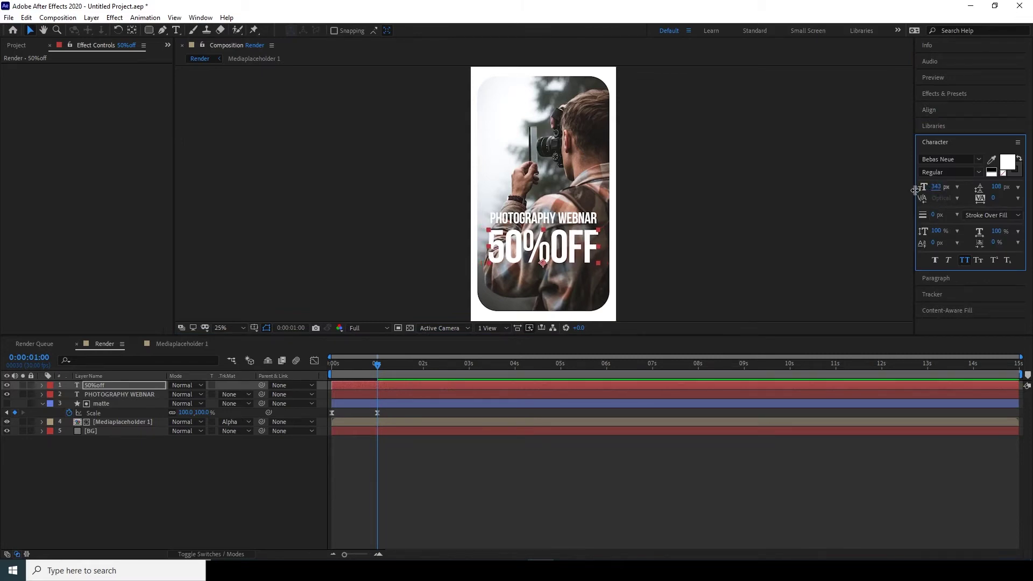
drag(570, 253, 571, 277)
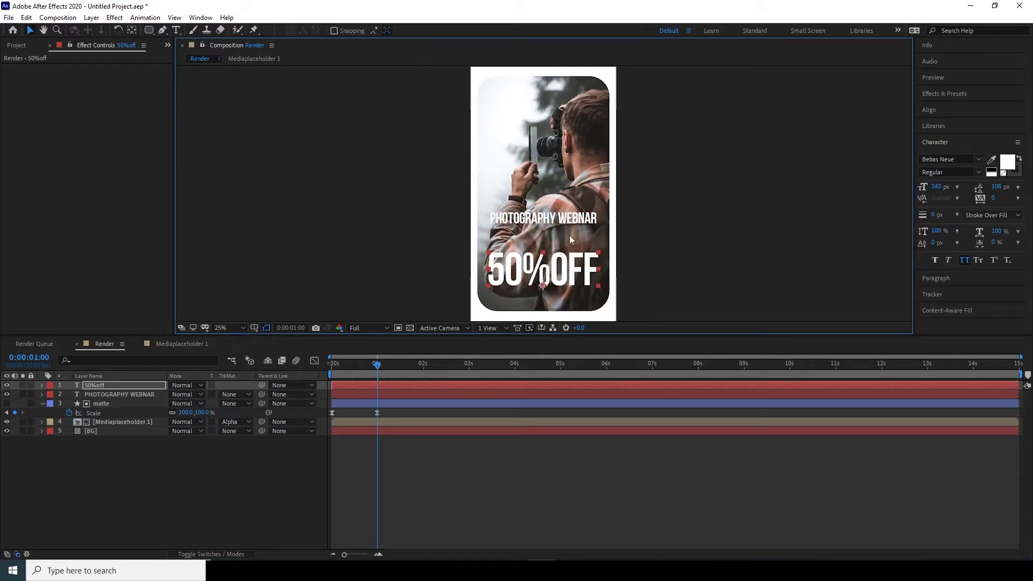
Step: Move the PHOTOGRAPHY WEBNAR title down to sit just above 50%OFF
click(578, 218)
drag(578, 221, 578, 247)
click(582, 470)
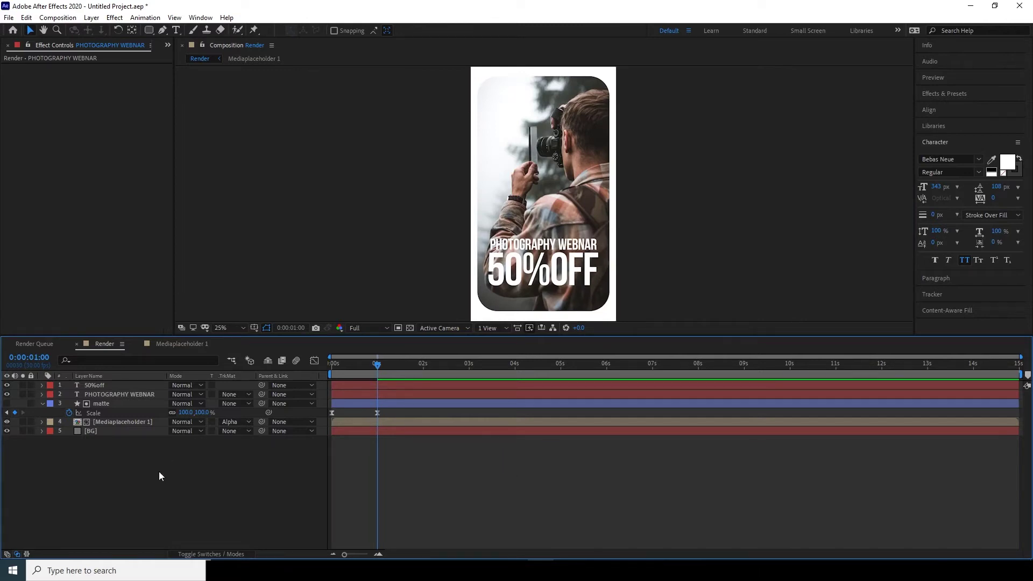
Step: Add a Drop Shadow to the PHOTOGRAPHY WEBNAR title, softened, at 60% opacity
click(132, 392)
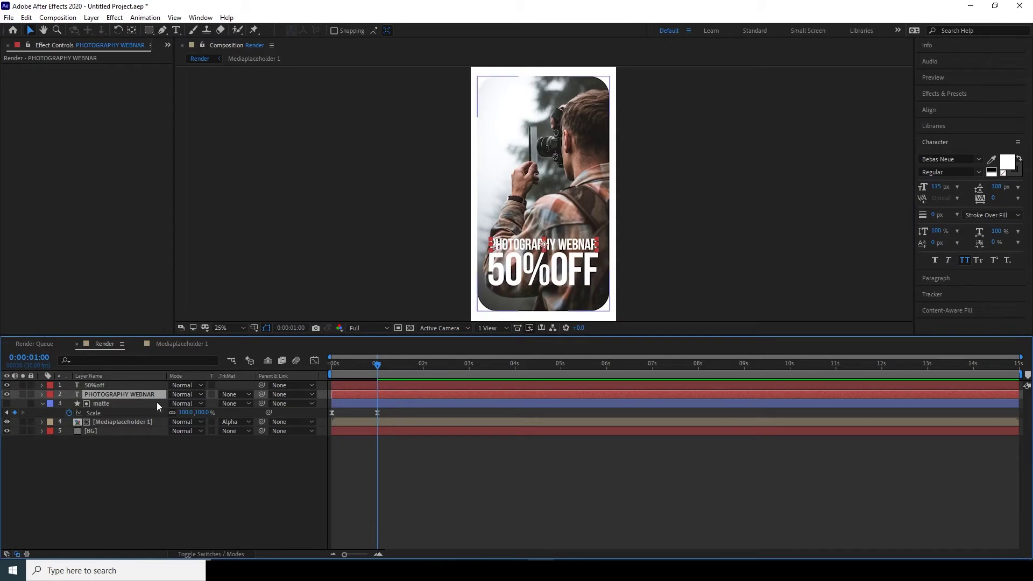
click(114, 17)
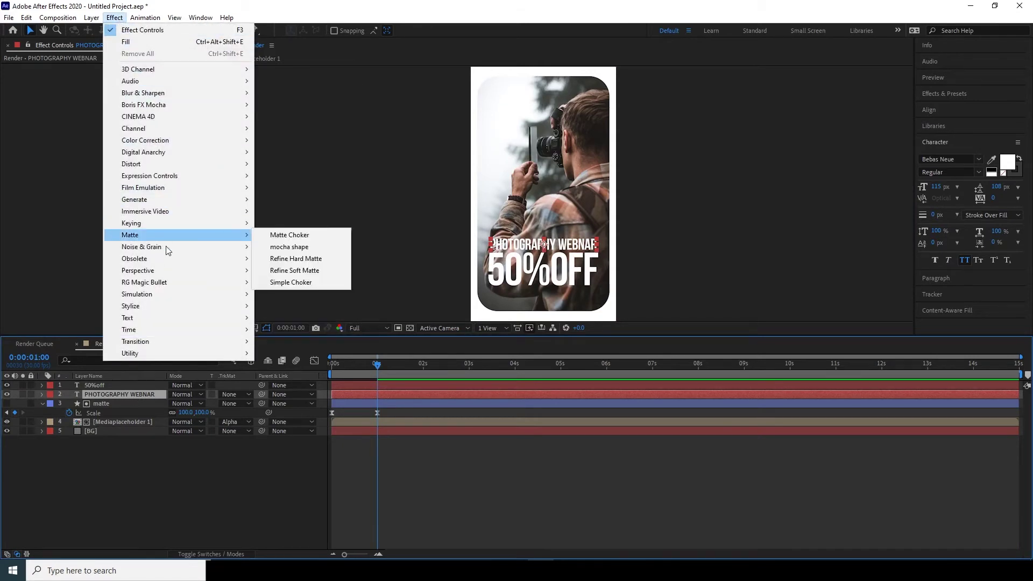
mouse_move(166, 270)
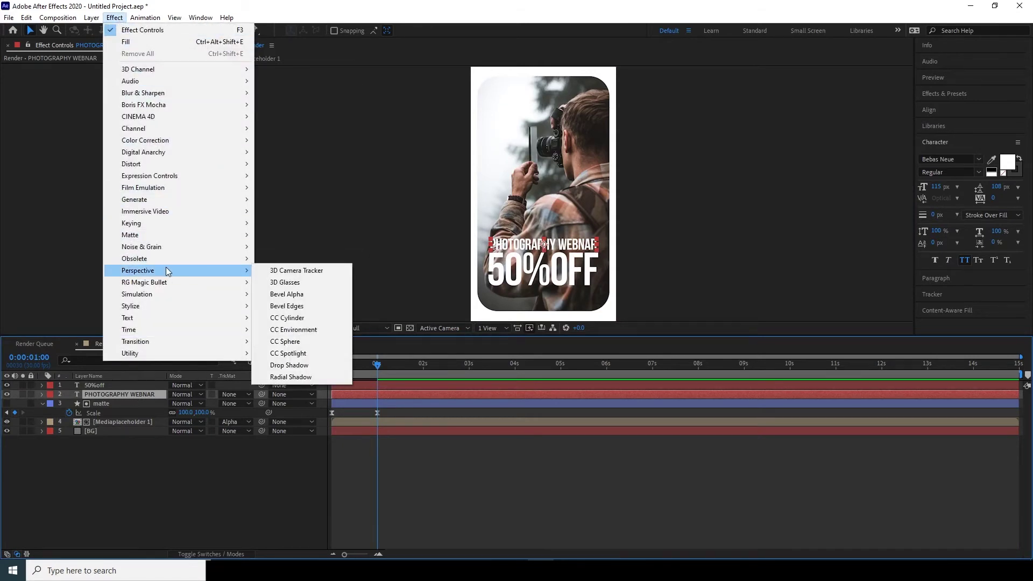
click(293, 365)
click(513, 480)
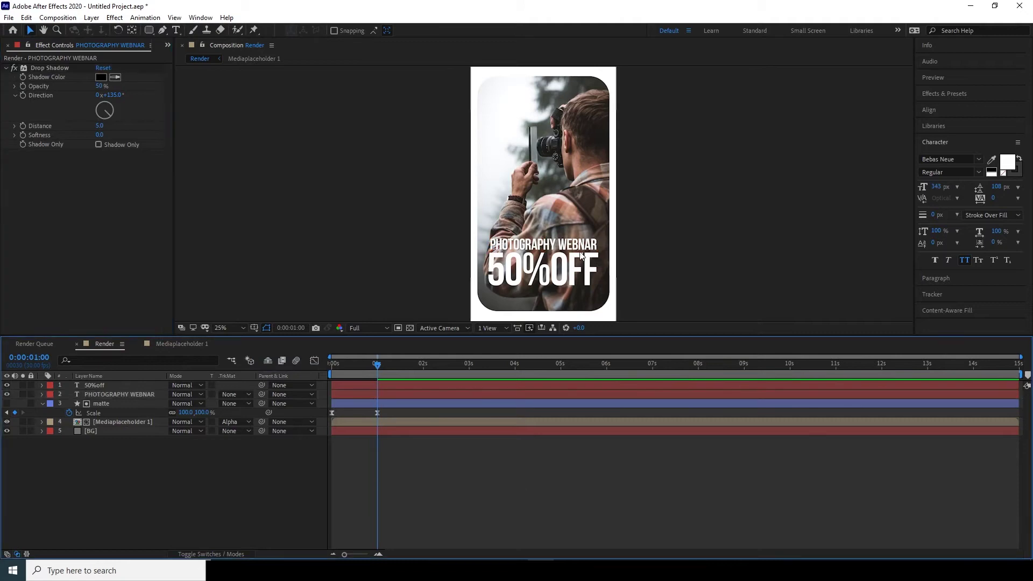
drag(99, 134, 120, 141)
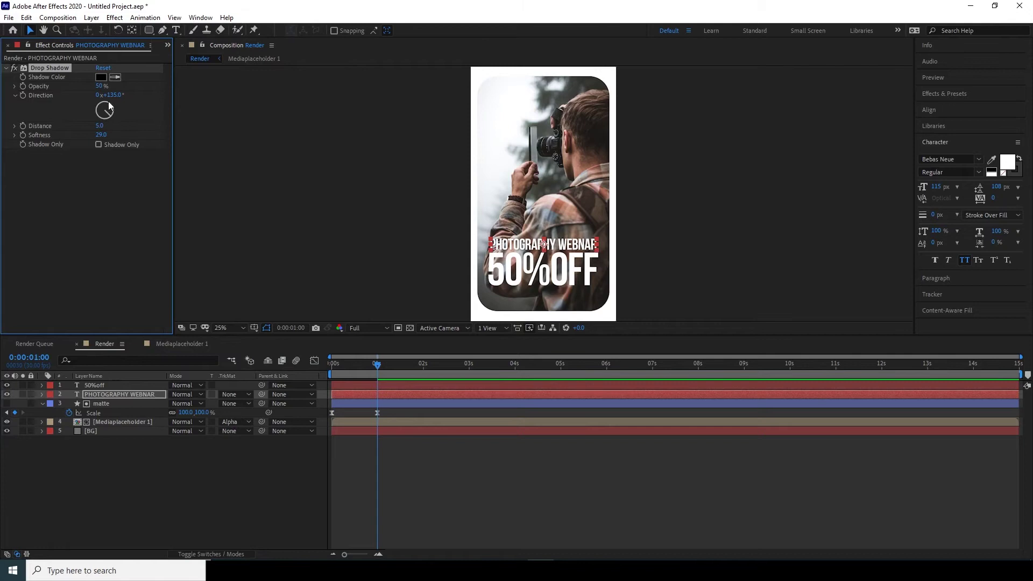
drag(99, 86, 112, 86)
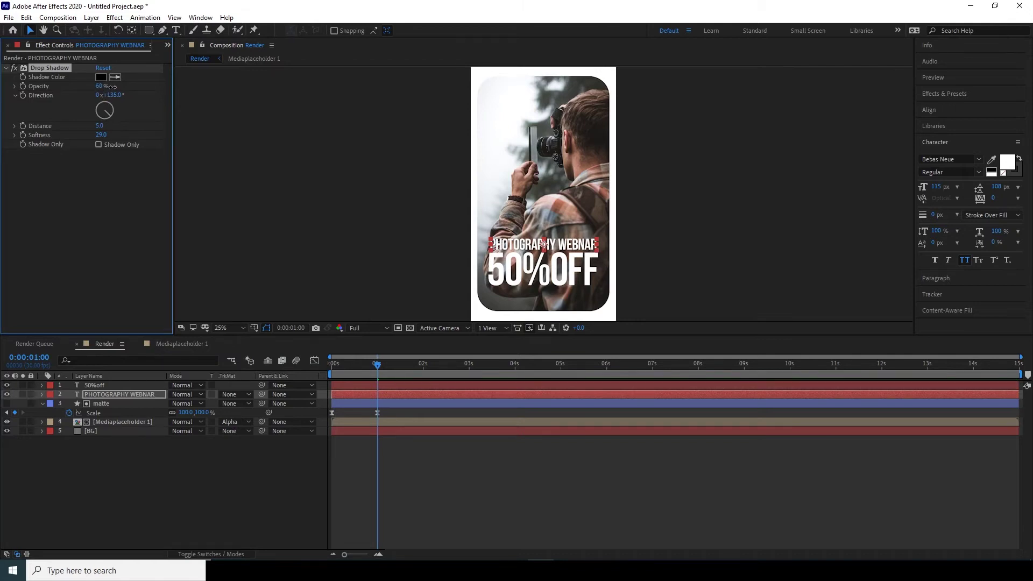
Step: Duplicate the title's drop shadow and give Drop Shadow 2 greater softness
click(50, 68)
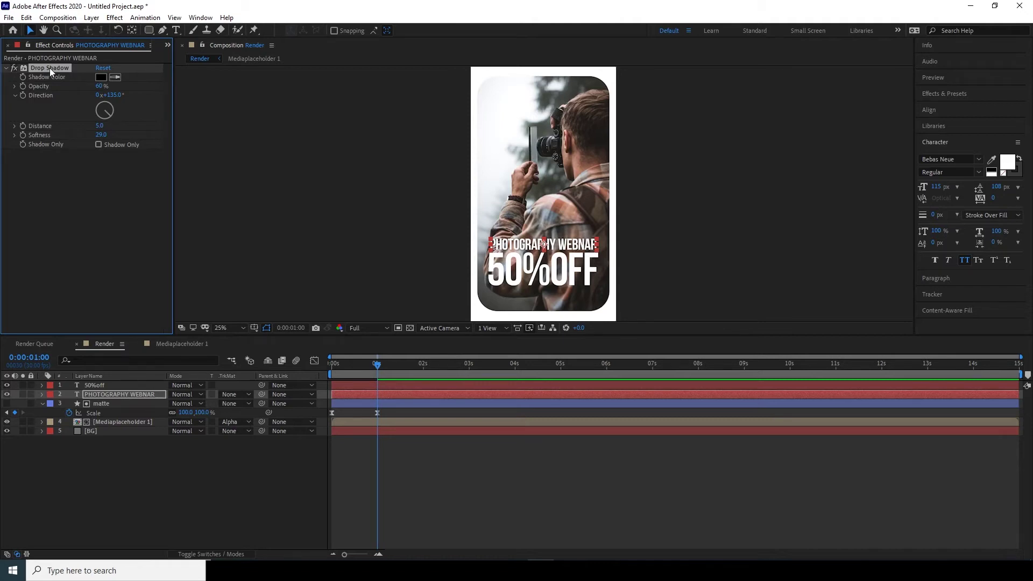
key(ctrl+d)
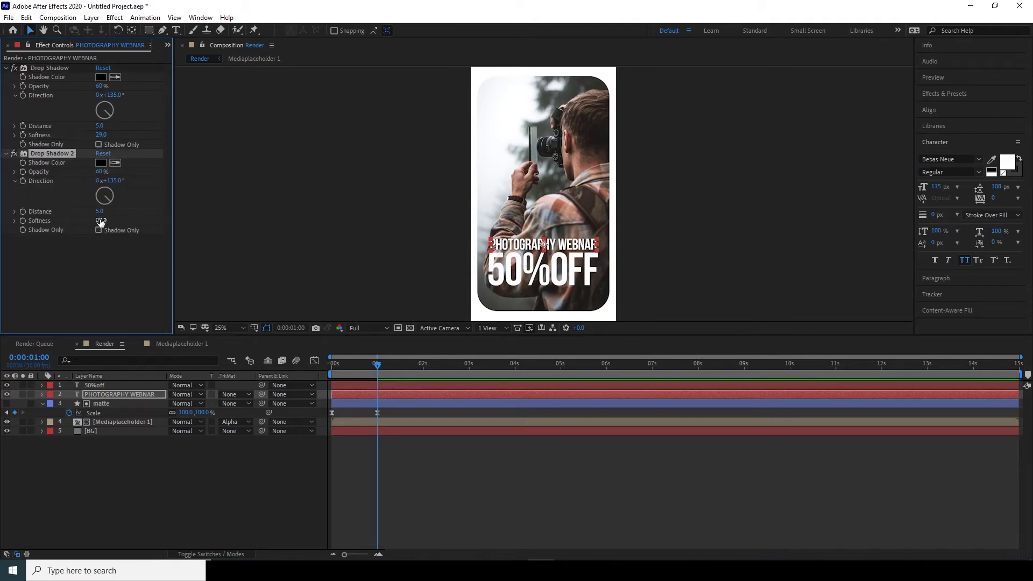
drag(101, 221, 223, 216)
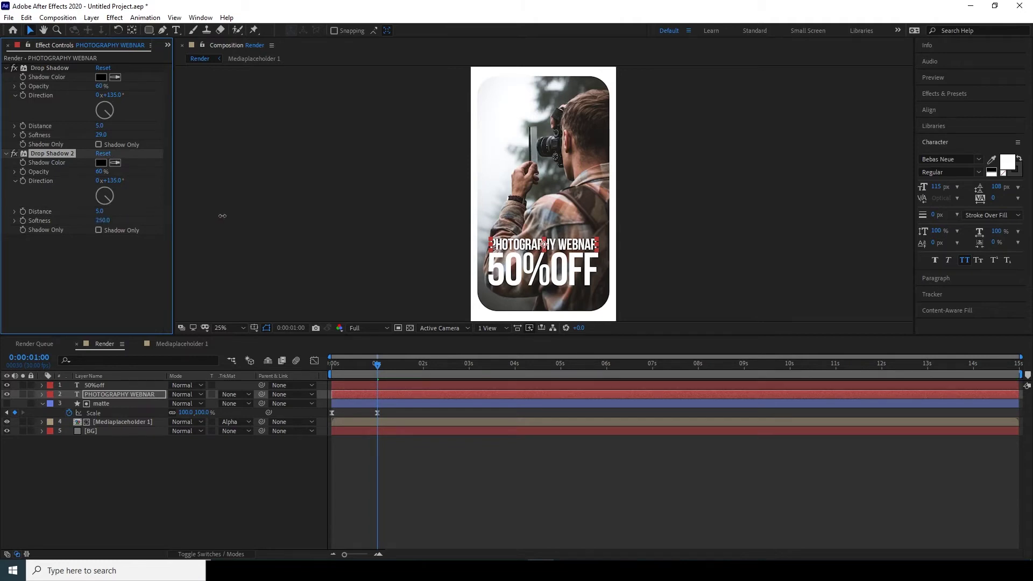
click(540, 485)
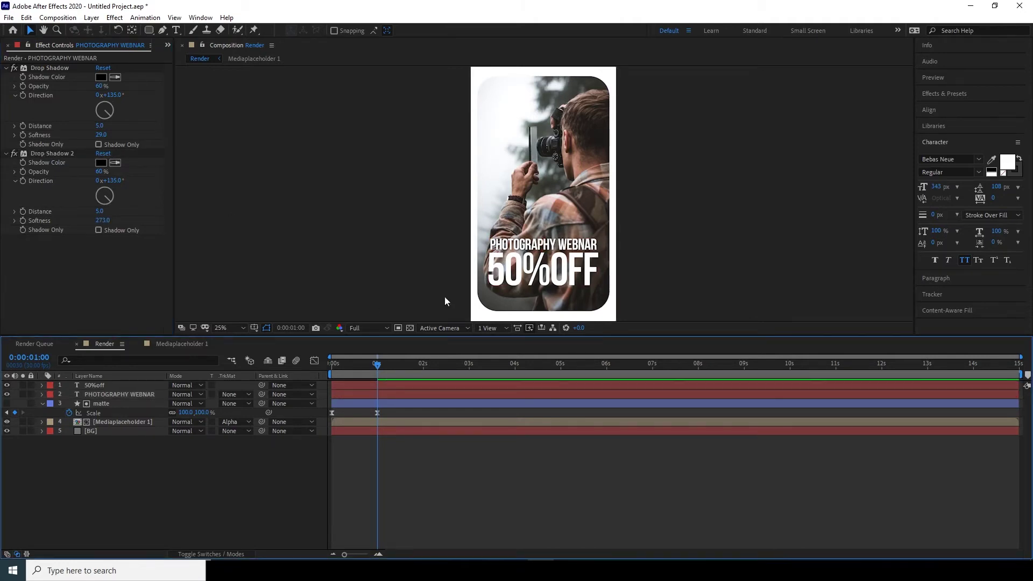
Step: Copy Drop Shadow and Drop Shadow 2 from the title onto the 50%off layer
click(49, 67)
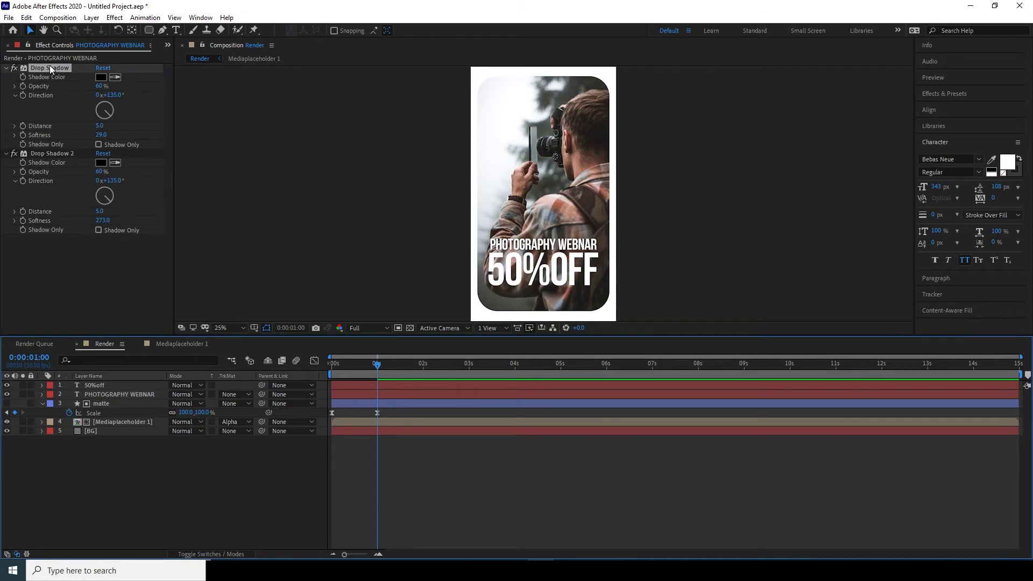
shift+click(51, 154)
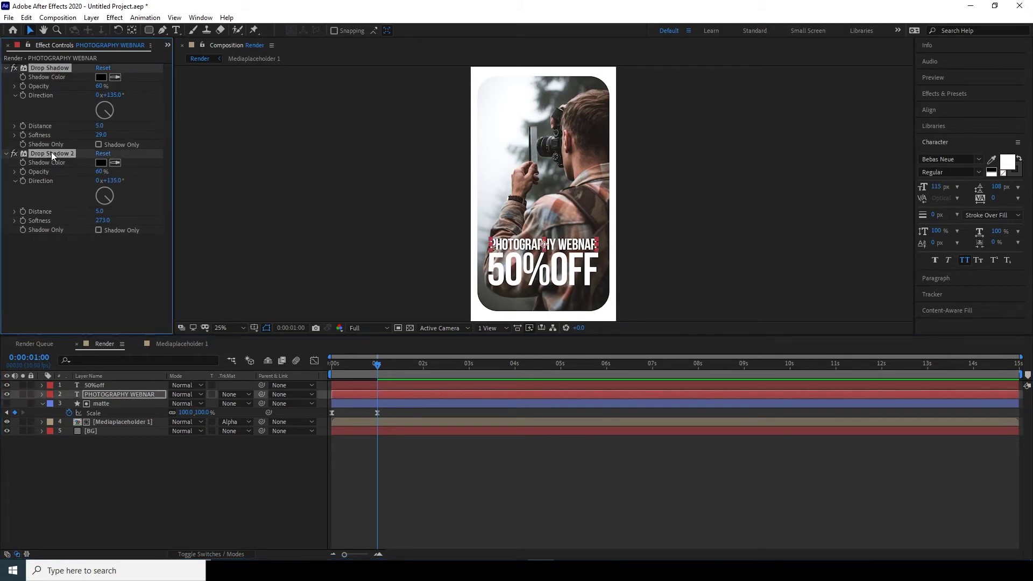
click(133, 474)
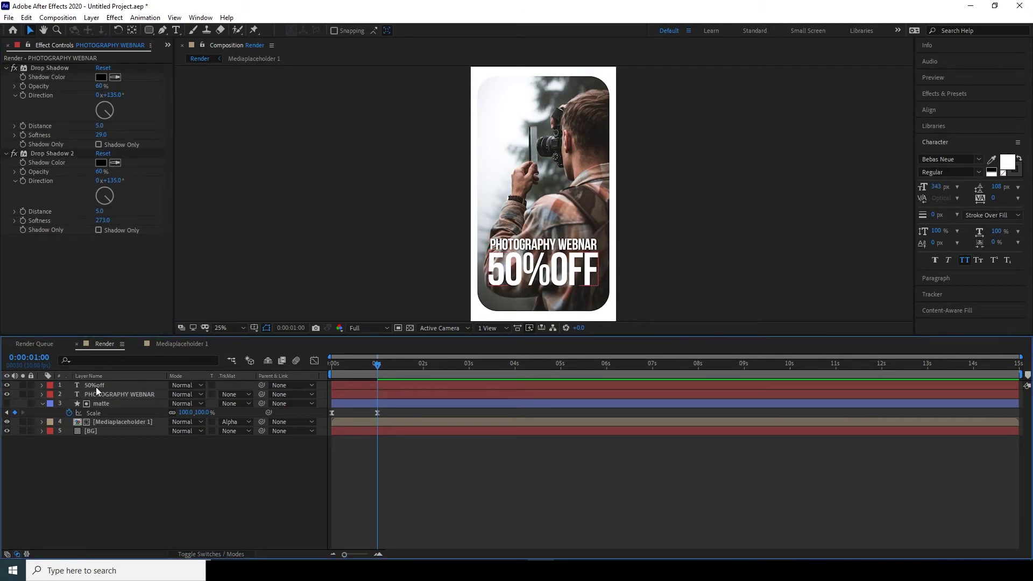
click(96, 386)
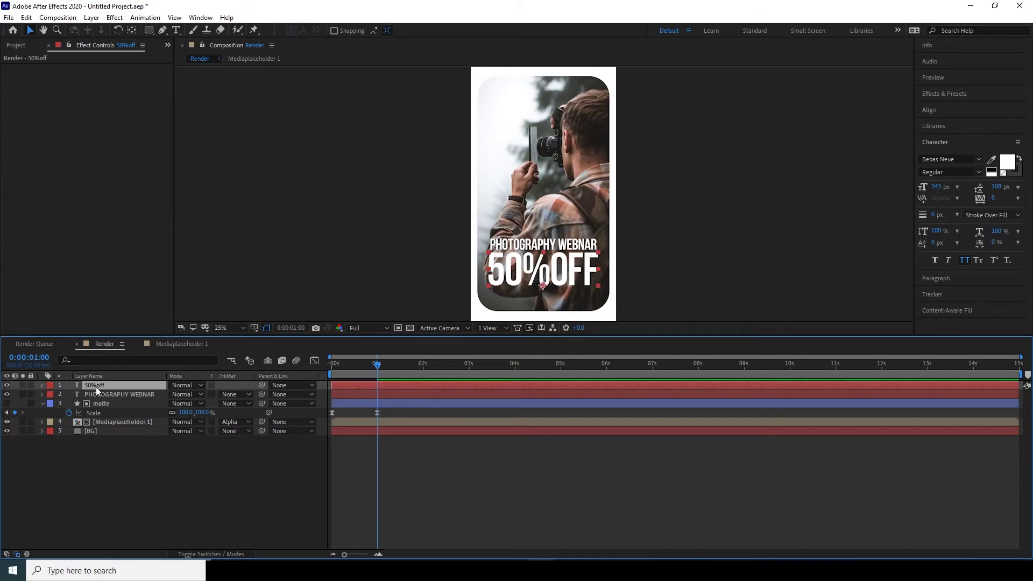
key(ctrl+v)
click(495, 498)
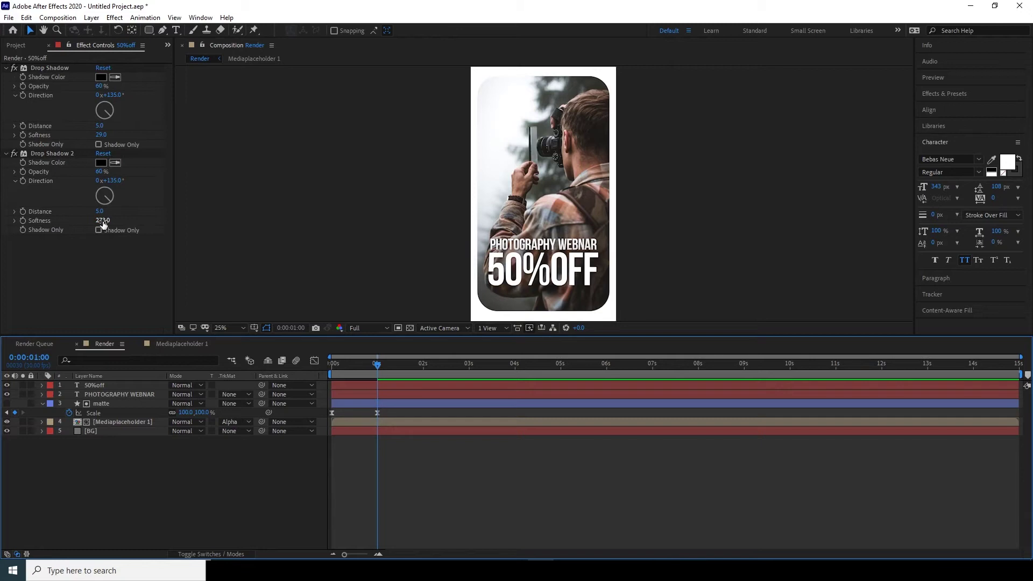
Step: Set the 50%off shadows' softness to 13 and 303
drag(102, 221, 120, 222)
drag(101, 135, 93, 136)
click(475, 473)
Step: Preview the matte's opening animation around 1 second and select the matte layer
key(comma)
key(period)
key(period)
key(comma)
key(comma)
key(period)
drag(376, 364, 378, 387)
mouse_move(376, 386)
mouse_down()
mouse_move(341, 385)
mouse_move(376, 391)
mouse_up()
scroll(463, 505, up, 2)
click(390, 402)
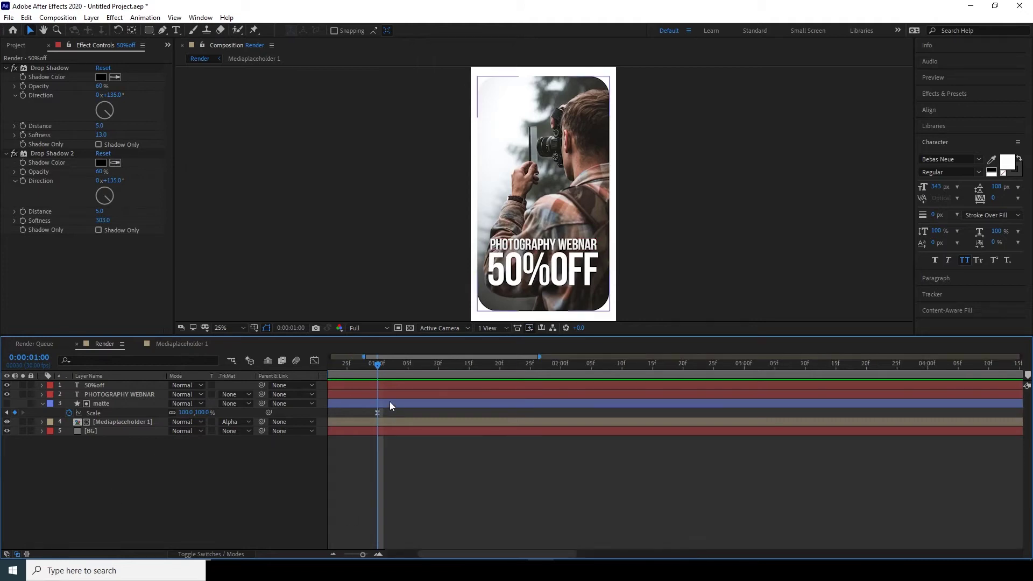
scroll(378, 412, down, 2)
key(F2)
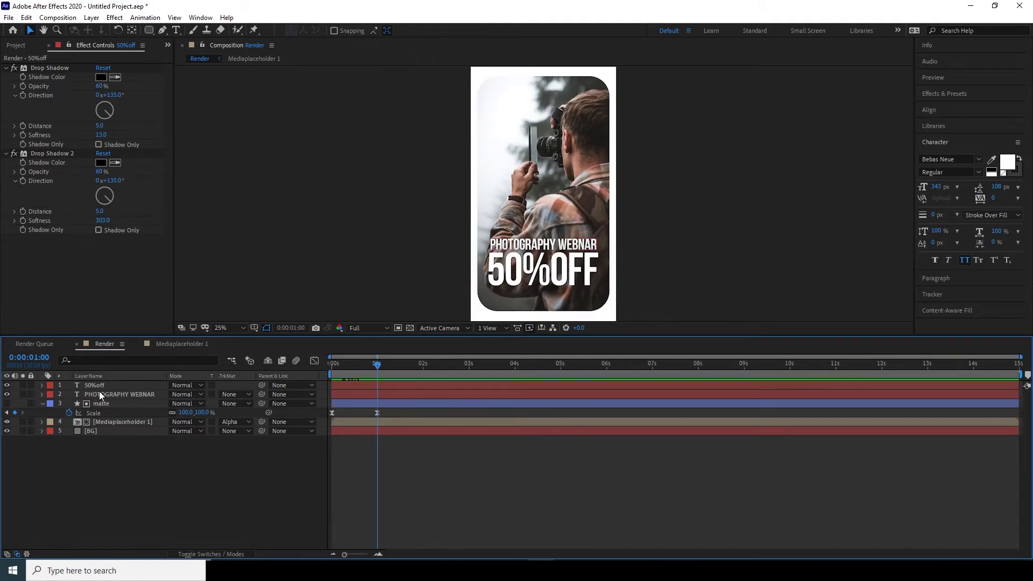
Step: Add an Opacity text animator to the PHOTOGRAPHY WEBNAR title layer
click(102, 395)
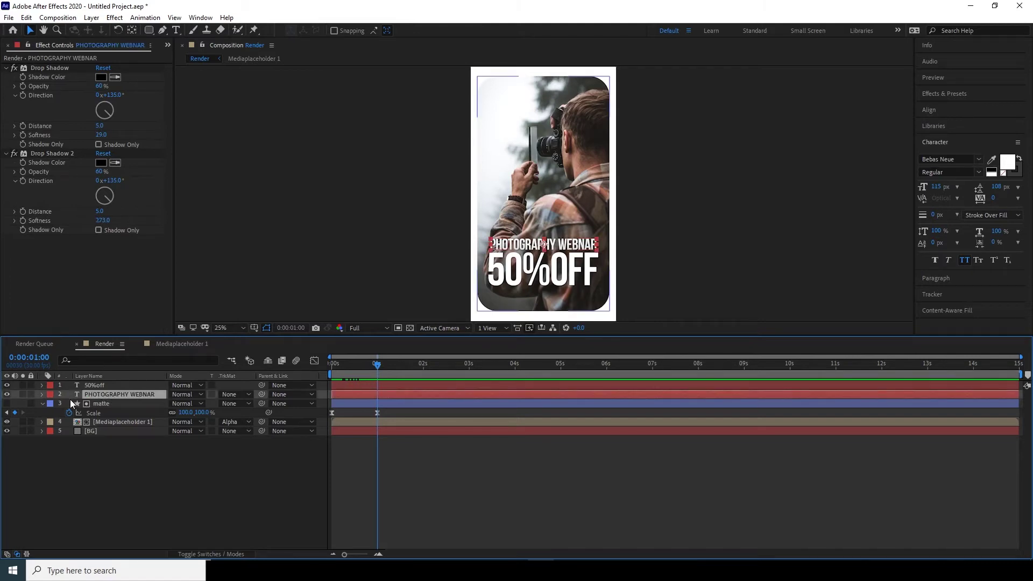
click(41, 395)
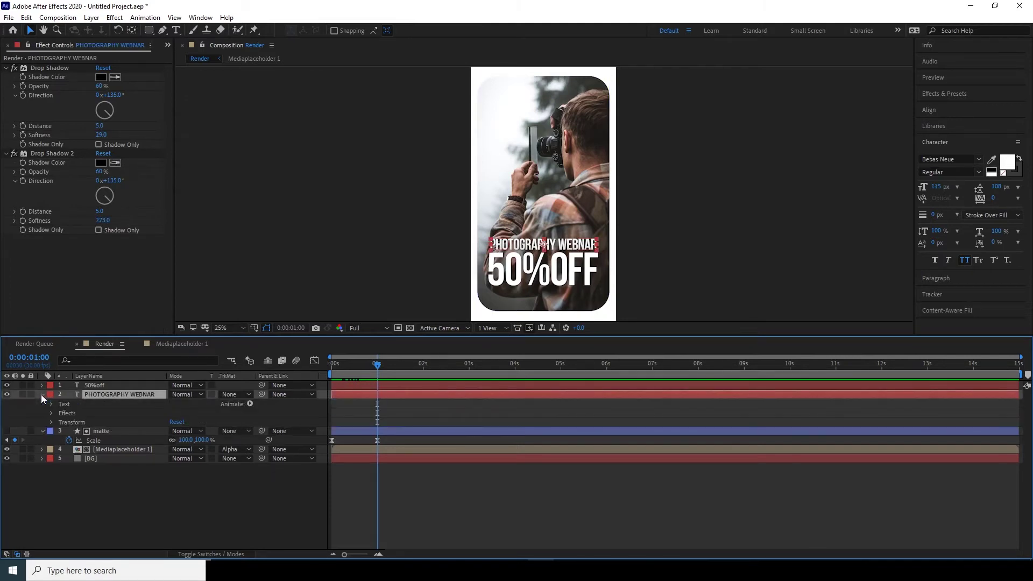
click(249, 404)
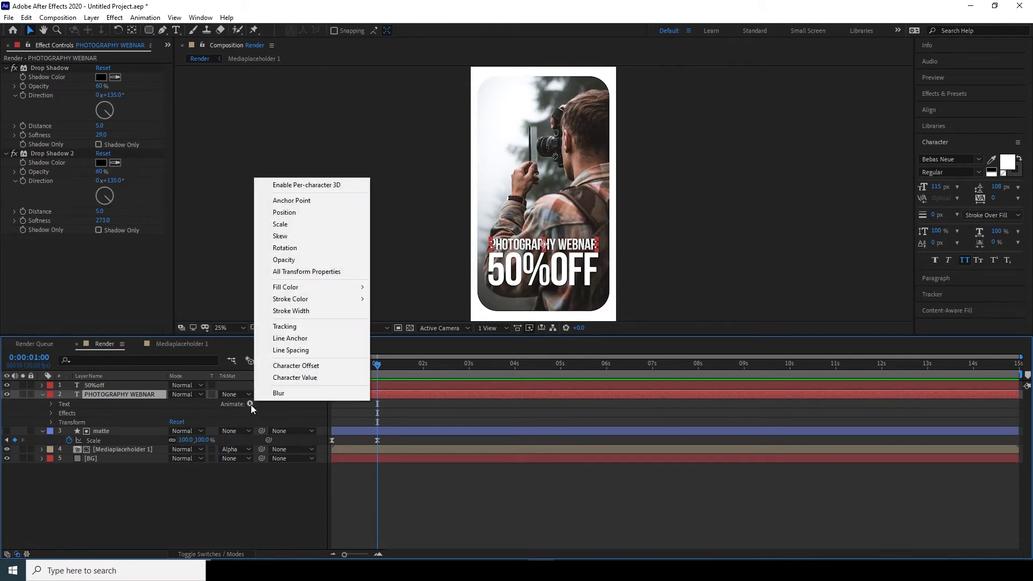
mouse_move(303, 300)
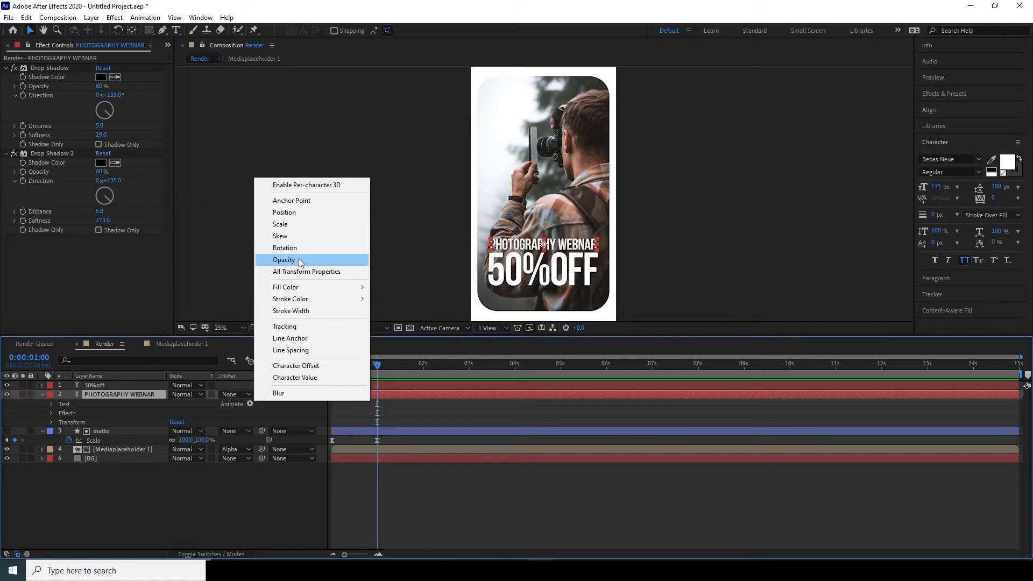
click(299, 261)
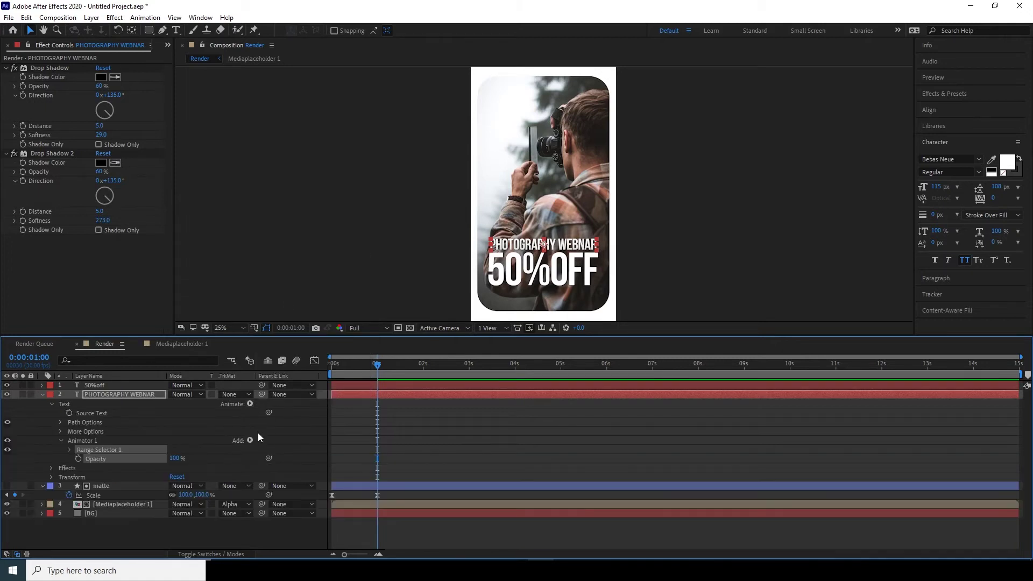
Step: Add Tracking to the animator and raise Tracking Amount to spread the letters
click(256, 441)
mouse_move(279, 447)
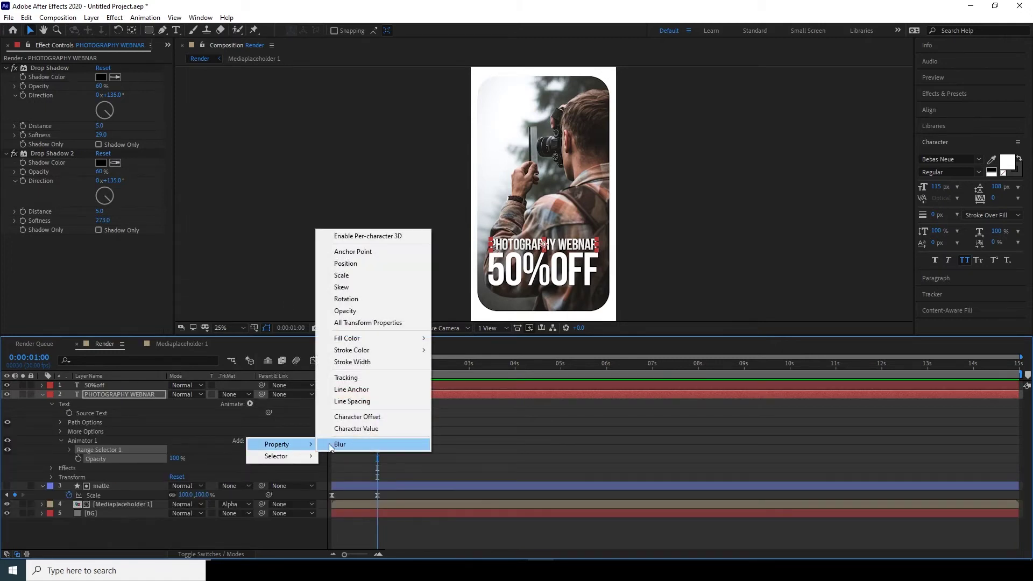
click(353, 380)
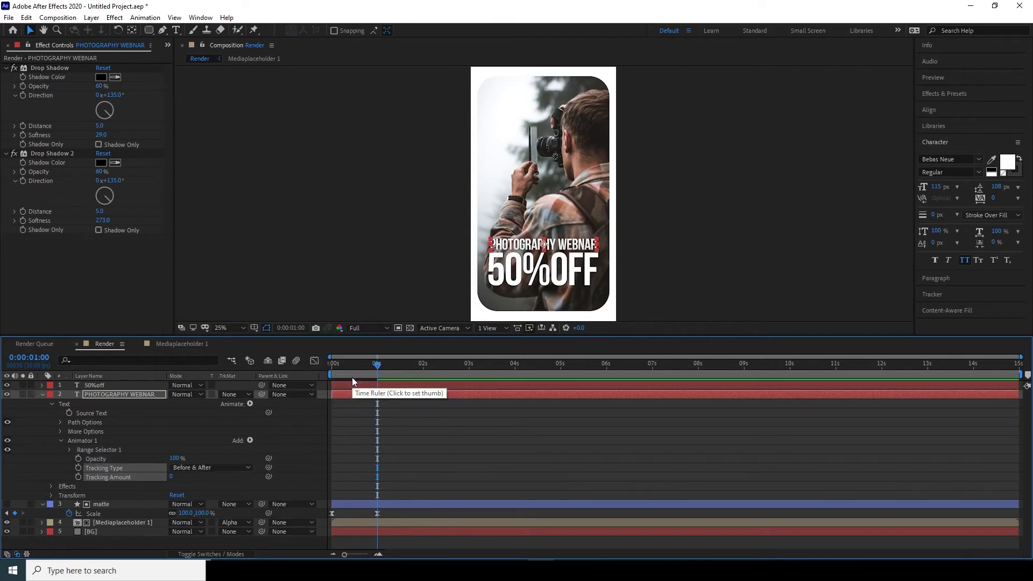
drag(172, 479, 228, 475)
Step: Set the animator's Tracking Amount to 100 and Opacity to 0%
click(175, 476)
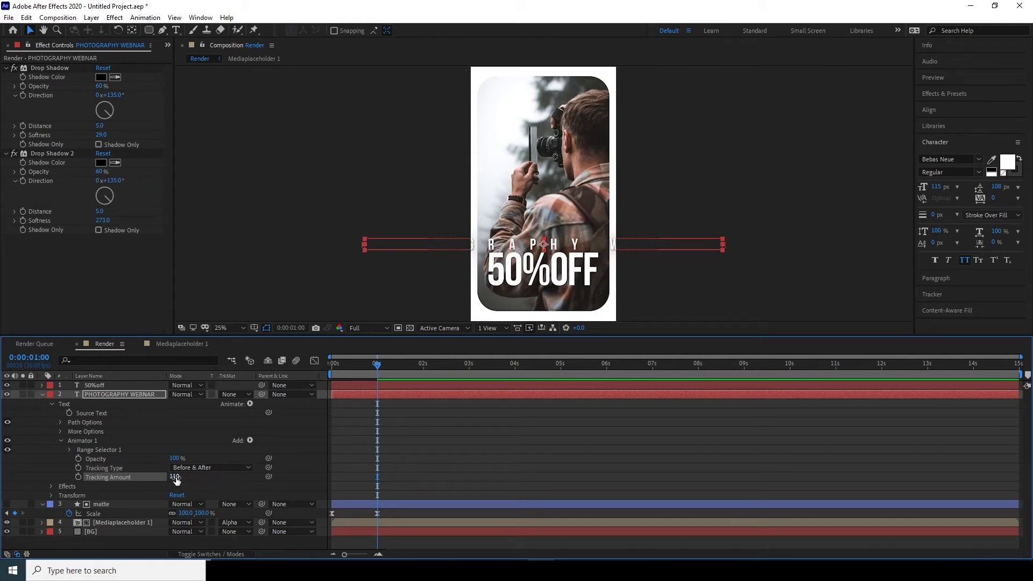
text(100)
key(Return)
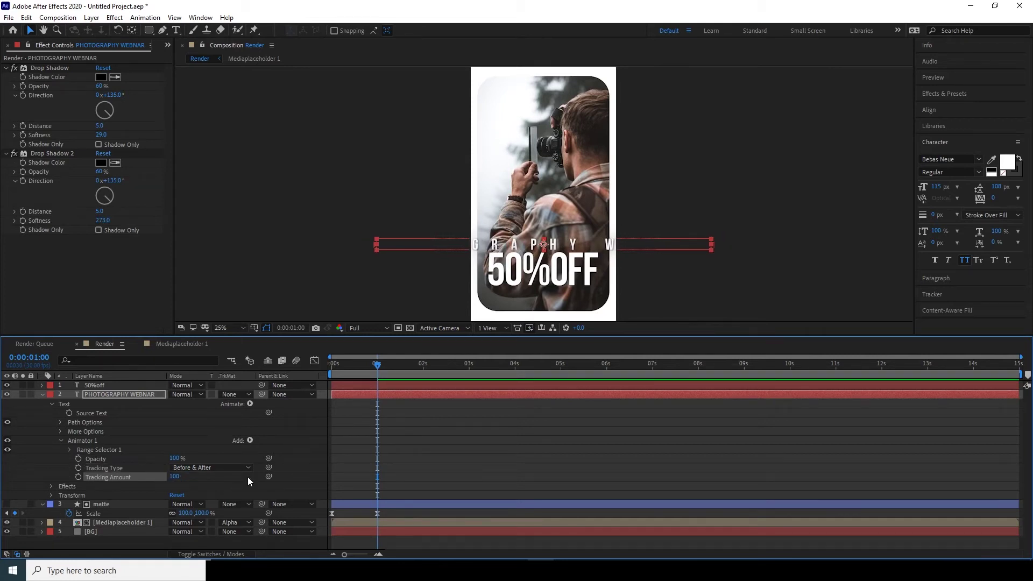
drag(181, 462, 84, 466)
click(52, 458)
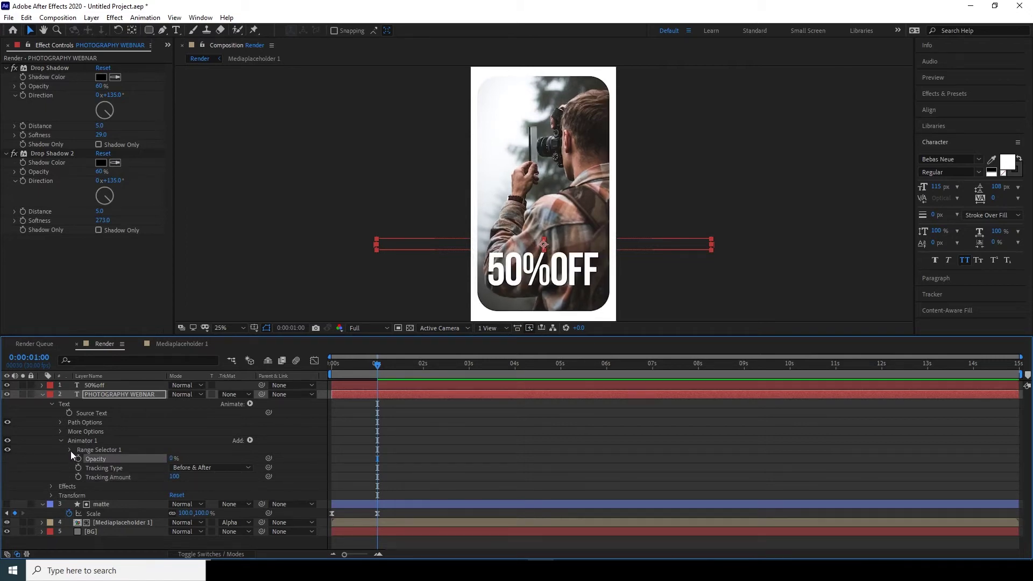
Step: Keyframe Range Selector Offset from 0% at 1s to 100% at 2s
click(70, 450)
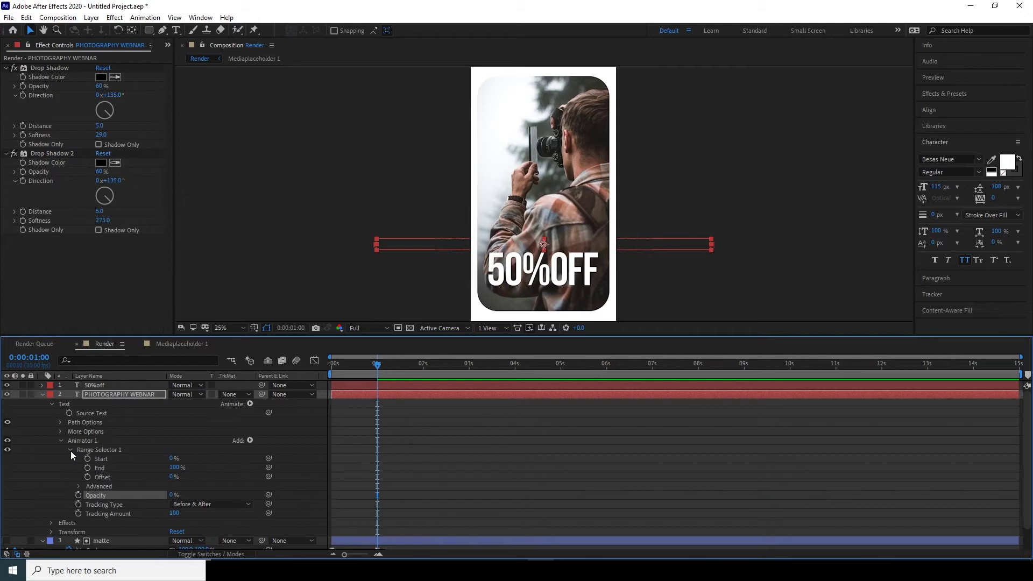
click(87, 477)
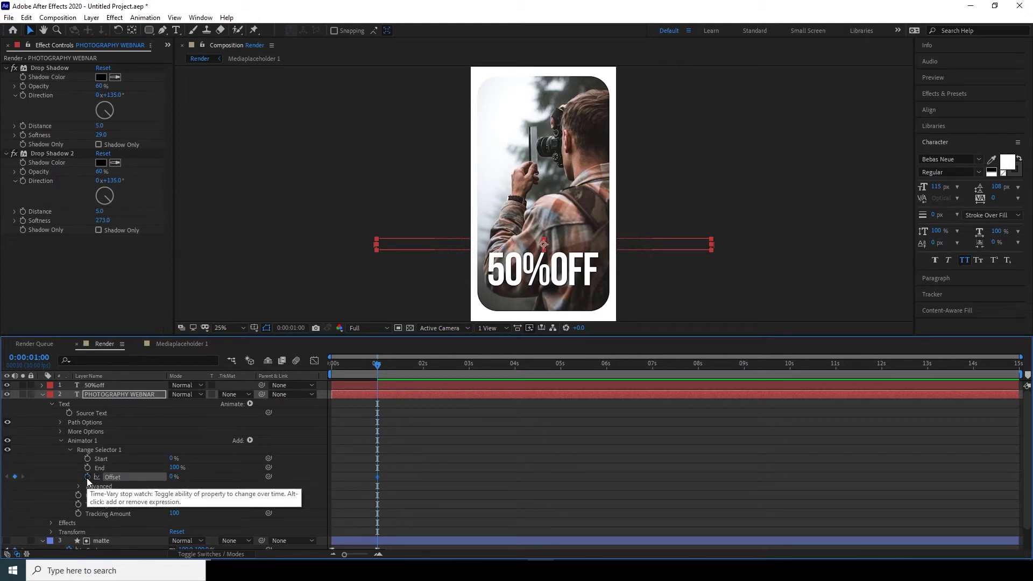
key(shift+Page_Down)
key(shift+Page_Down)
key(shift+Page_Down)
drag(384, 369, 424, 370)
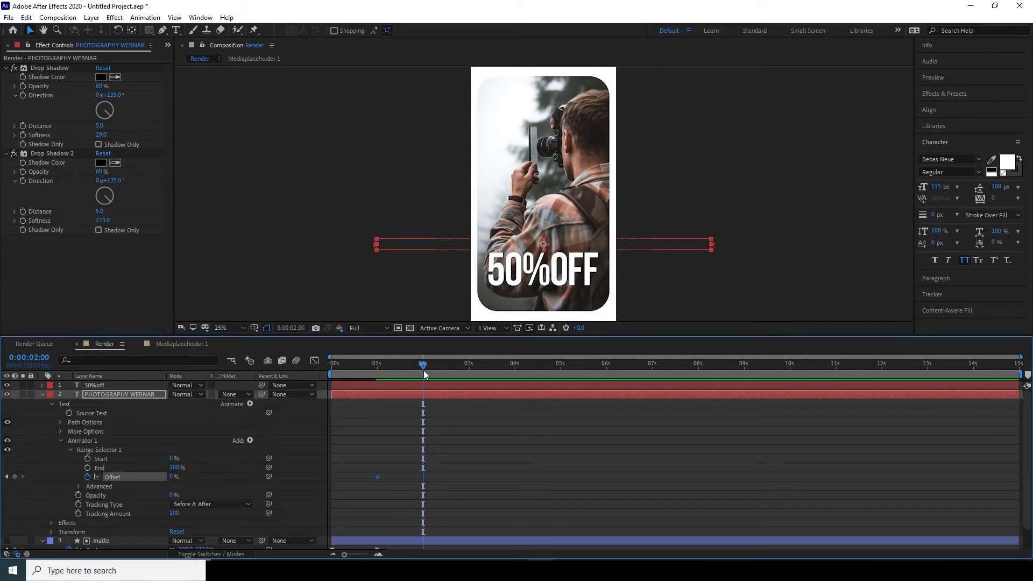
drag(171, 479, 251, 479)
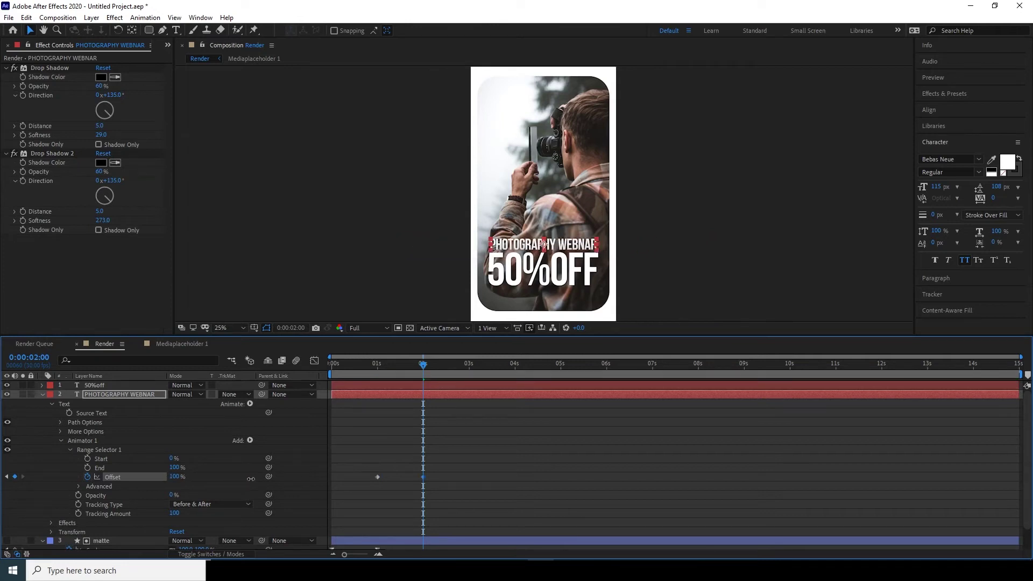
click(485, 441)
drag(370, 375, 424, 402)
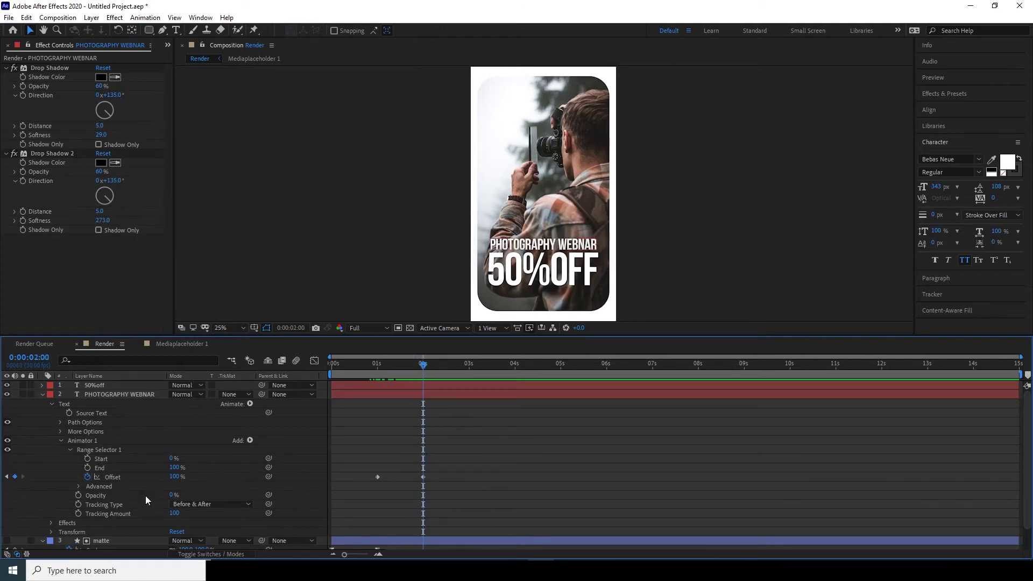
click(78, 487)
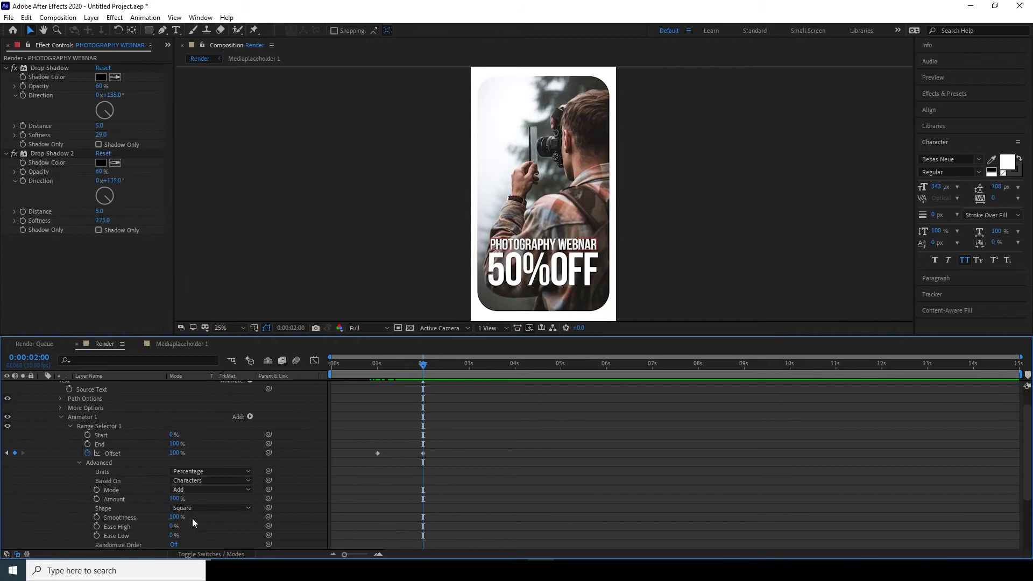
Step: Set the Range Selector shape to Ramp Up with Ease High and Ease Low at 100%
click(247, 509)
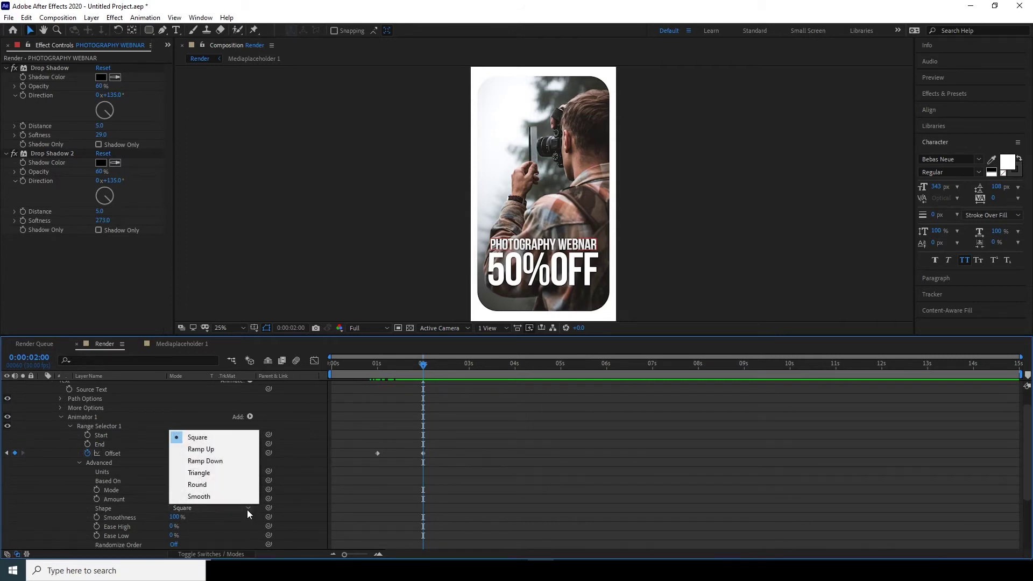
click(221, 450)
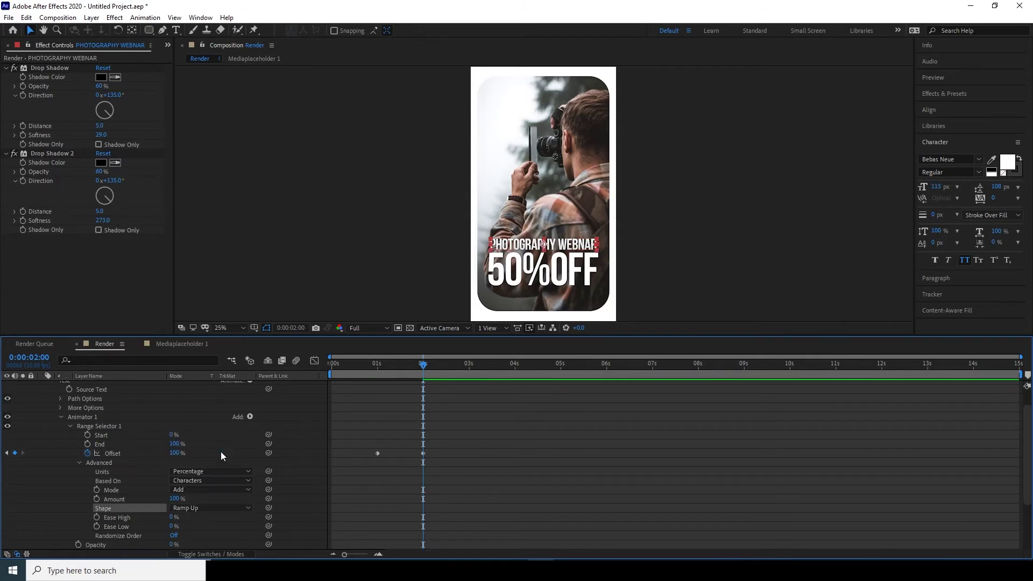
drag(172, 517, 283, 516)
drag(173, 528, 229, 528)
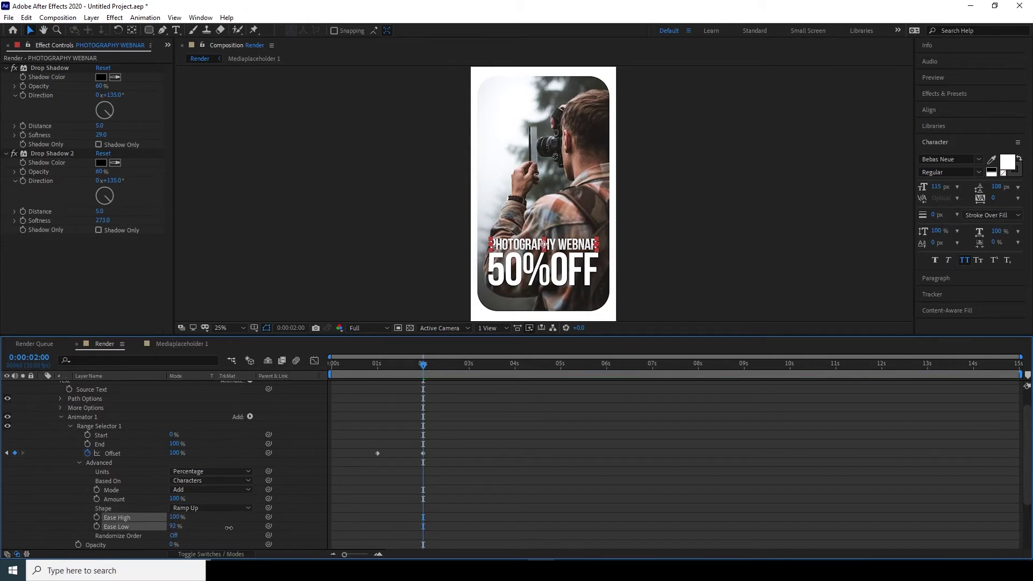
click(392, 514)
drag(389, 365, 376, 377)
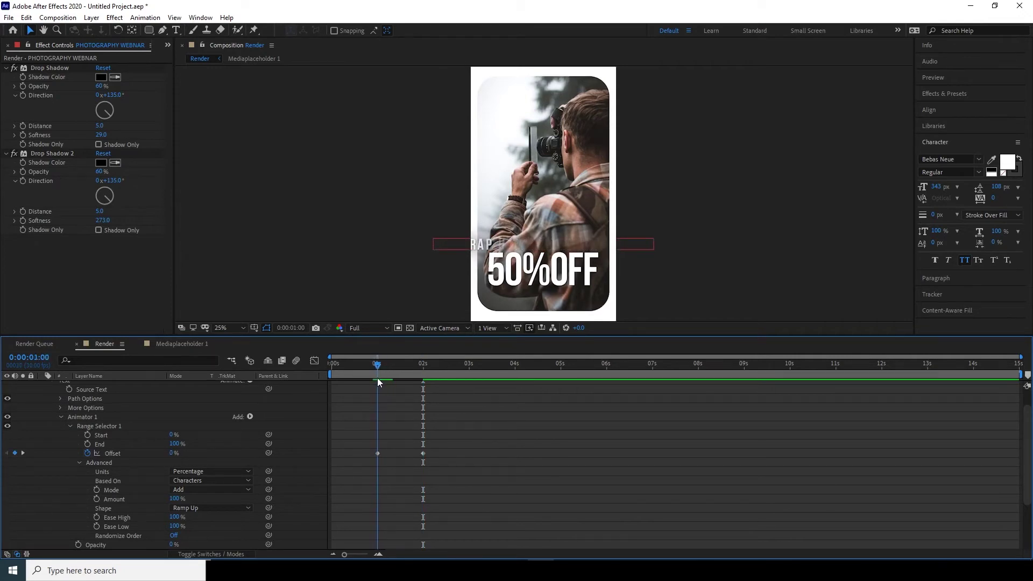
Step: Change the 1-second Offset keyframe to -100% and preview the reveal
click(377, 454)
click(171, 453)
text(-100)
key(Return)
drag(379, 367, 377, 398)
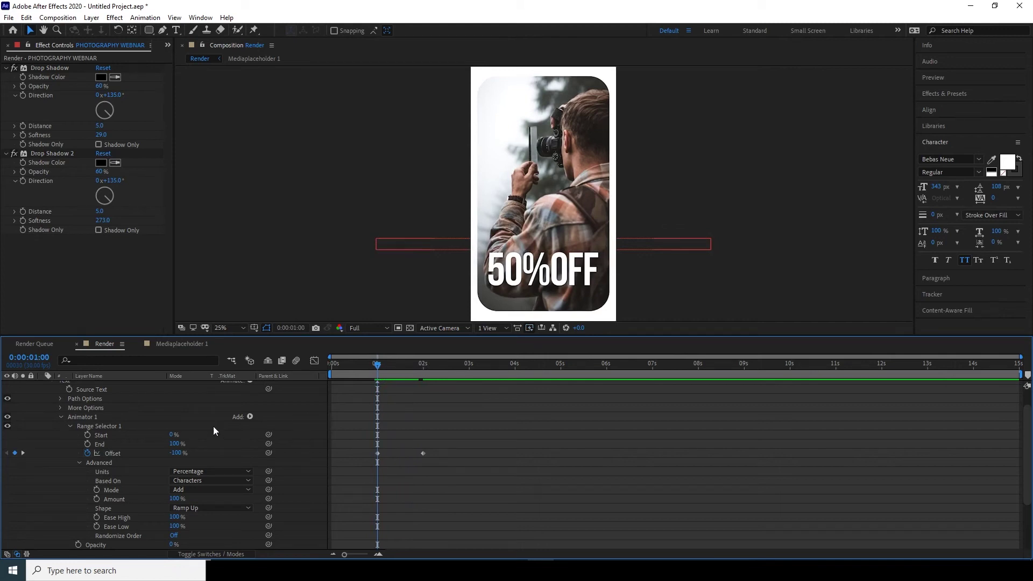
click(96, 420)
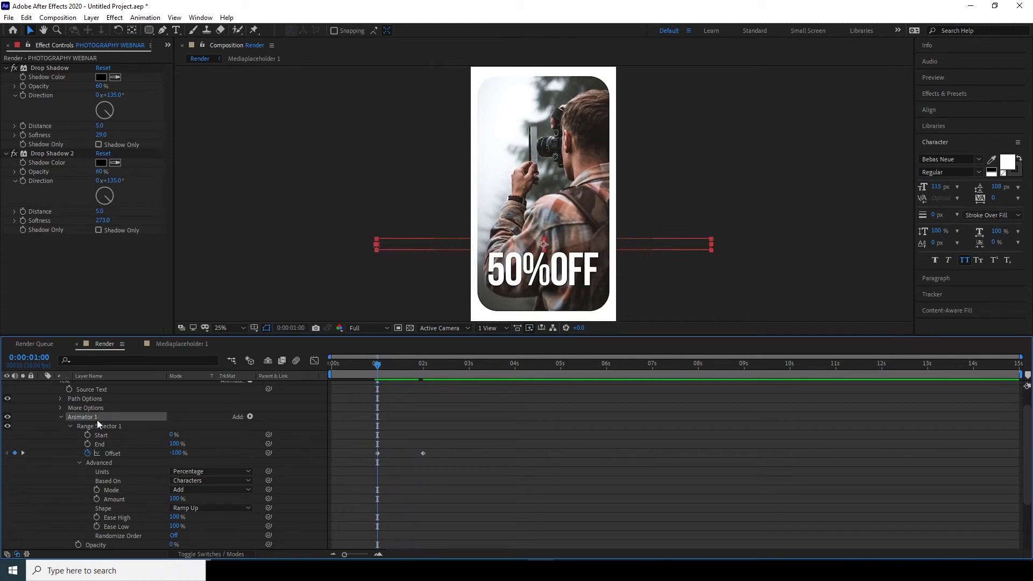
Step: Show the 50%off layer's animated Offset property and scrub its reveal
click(60, 417)
click(105, 385)
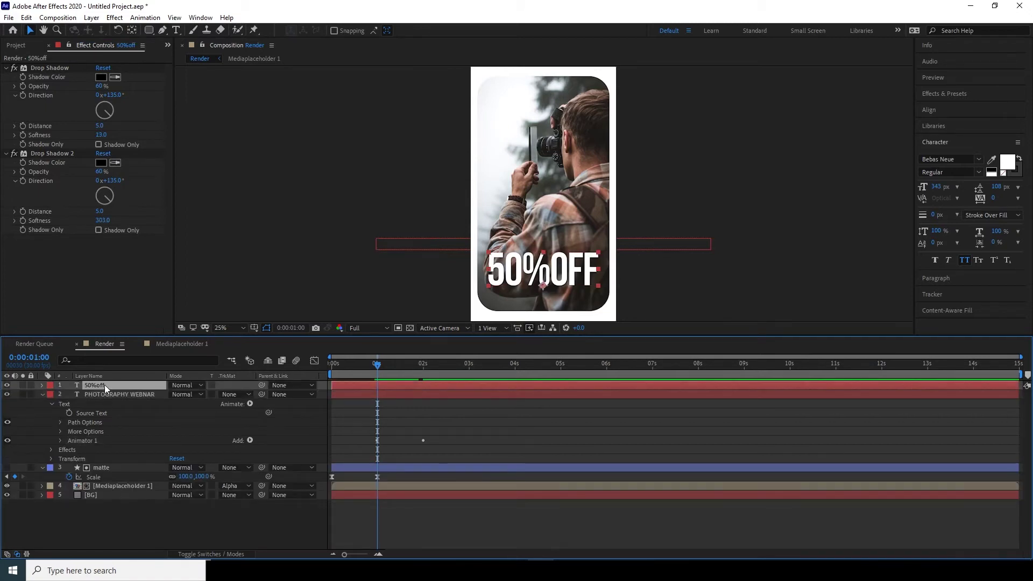
key(u)
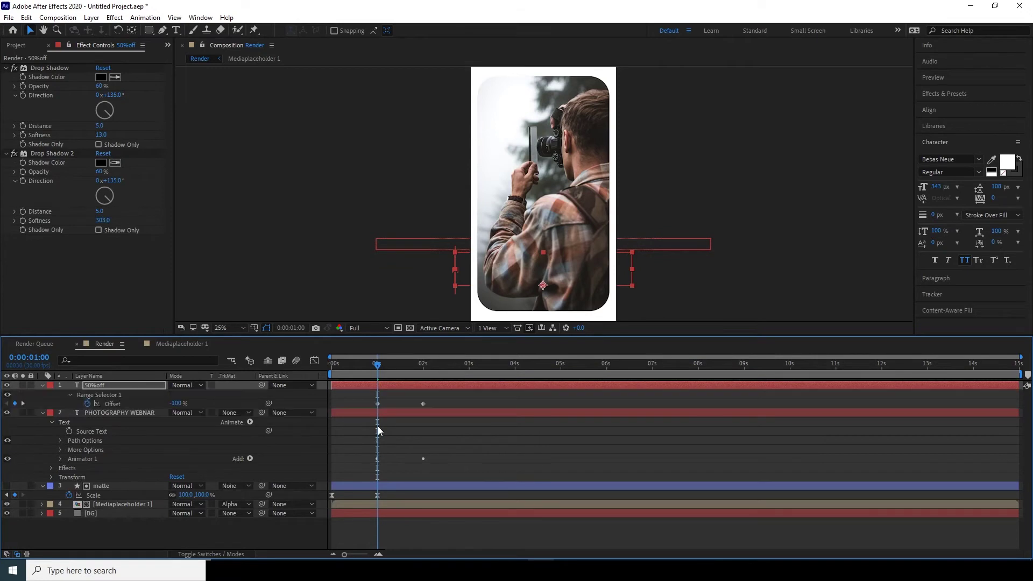
drag(380, 368, 422, 392)
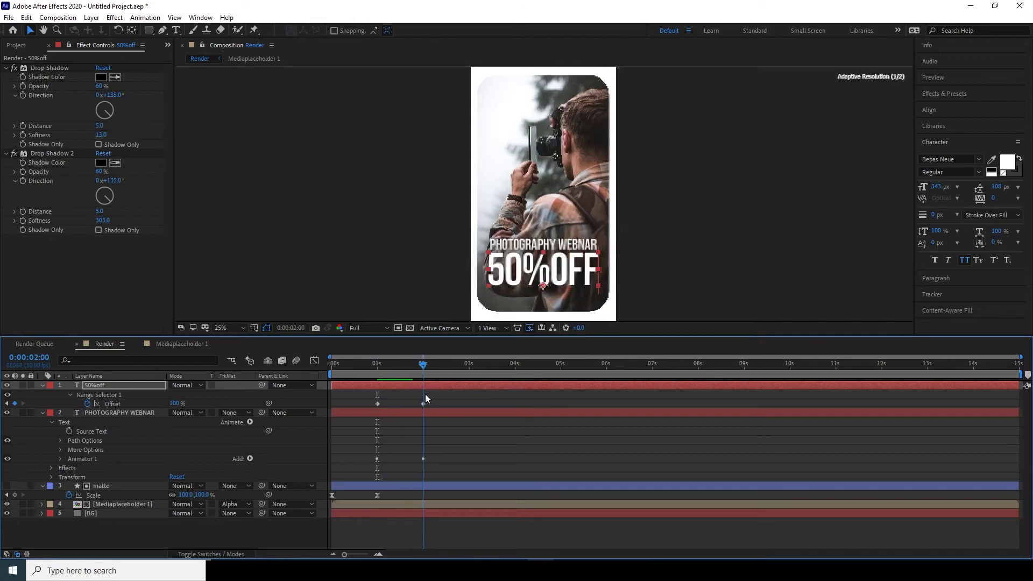
Step: Apply Easy Ease to both PHOTOGRAPHY WEBNAR Offset keyframes
click(448, 447)
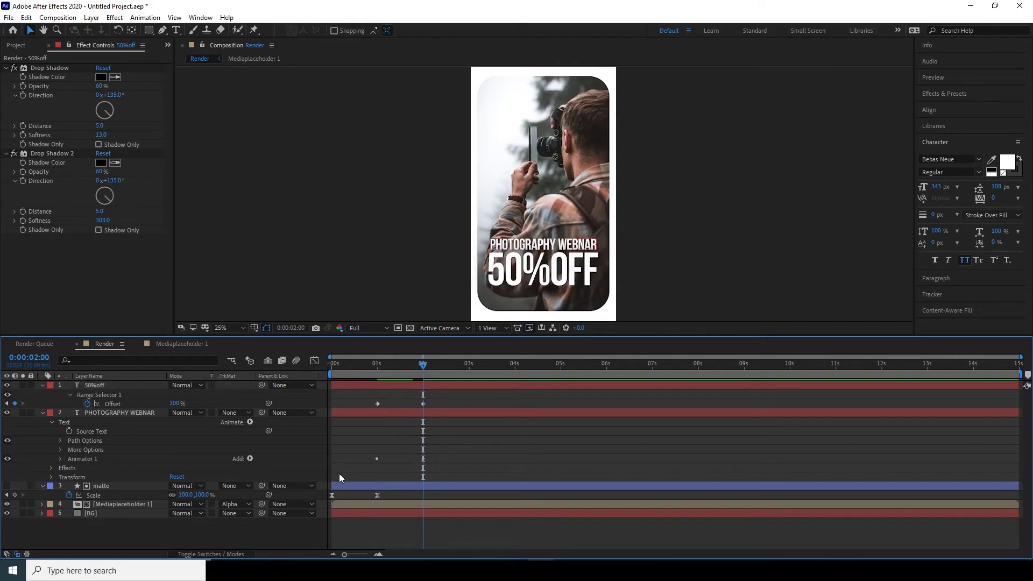
click(80, 459)
key(ctrl+v)
drag(441, 427, 347, 436)
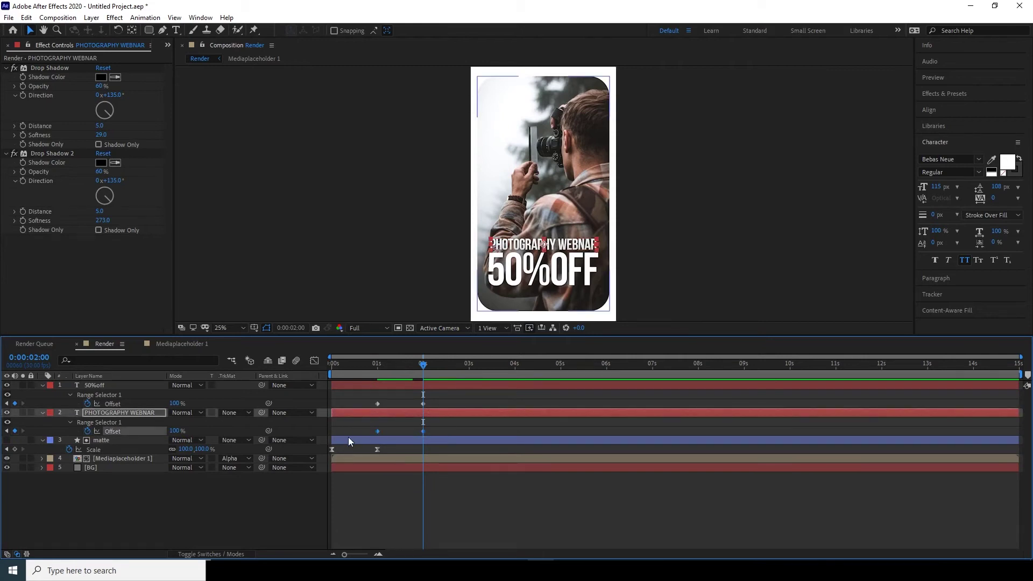
key(F9)
Step: In the Graph Editor, stretch the Offset ease handles for a fast start and slow finish
click(314, 360)
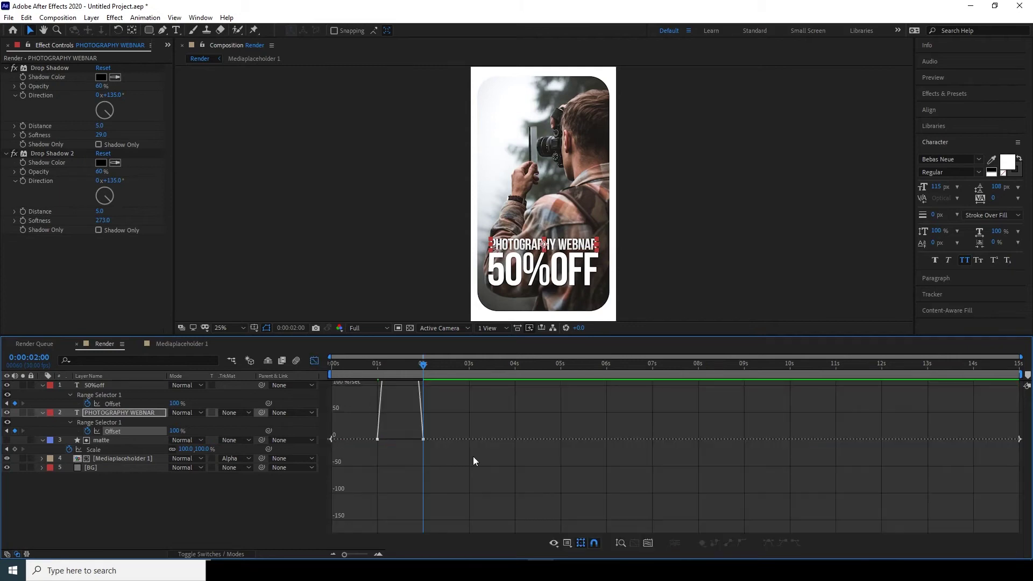
drag(448, 428, 401, 467)
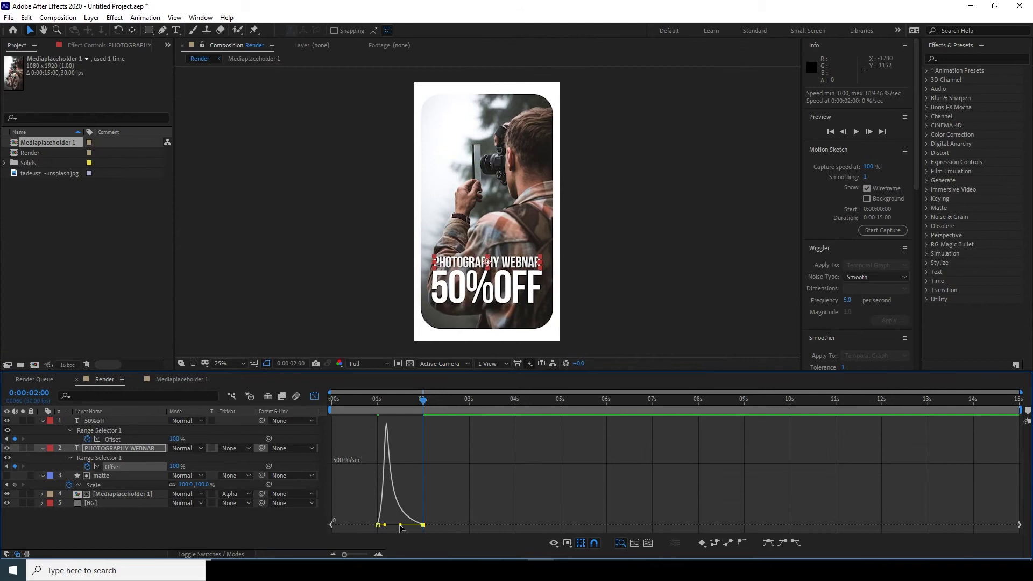
mouse_move(398, 529)
mouse_down()
mouse_move(449, 505)
mouse_move(411, 536)
mouse_move(396, 531)
mouse_up()
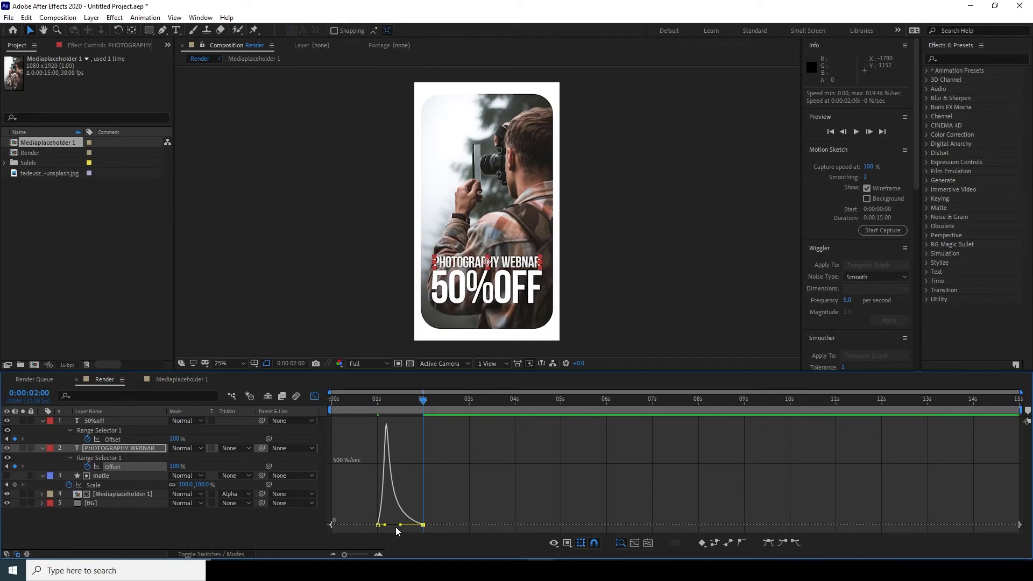
click(315, 397)
drag(411, 407, 360, 440)
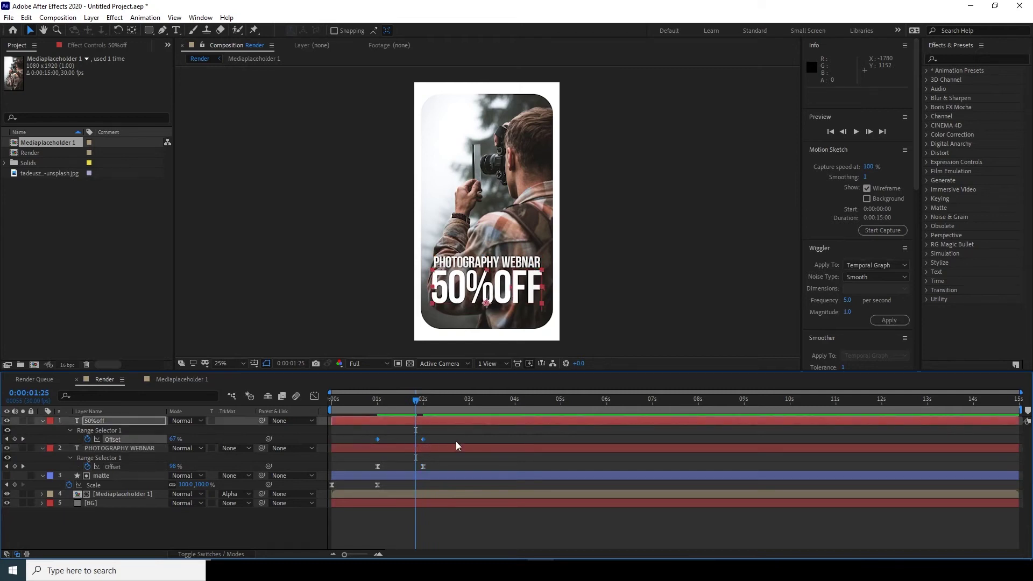
click(315, 396)
drag(471, 526, 383, 526)
Step: Slide the 50%off layer to start about half a second after the title
click(315, 396)
click(377, 401)
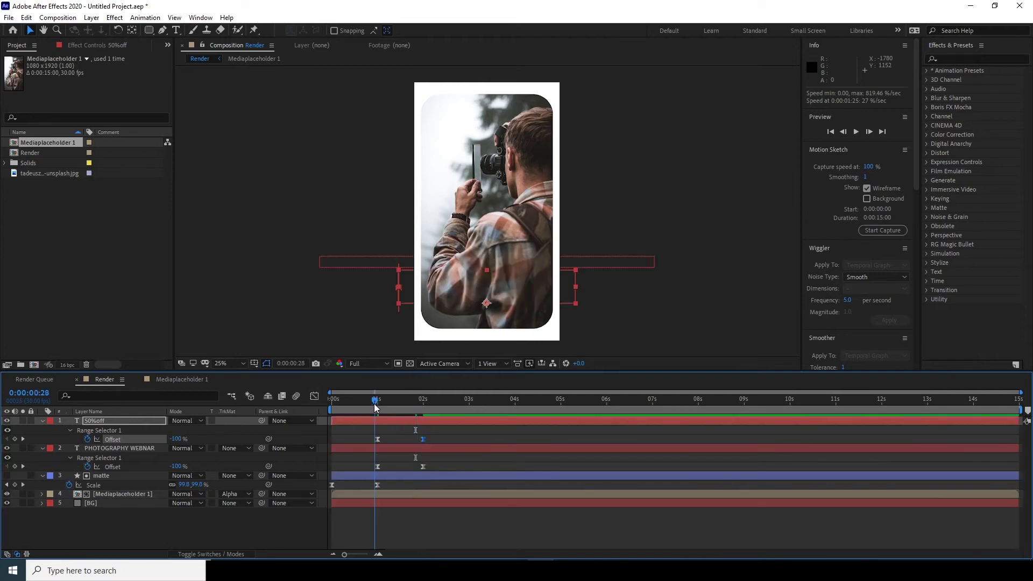
click(296, 450)
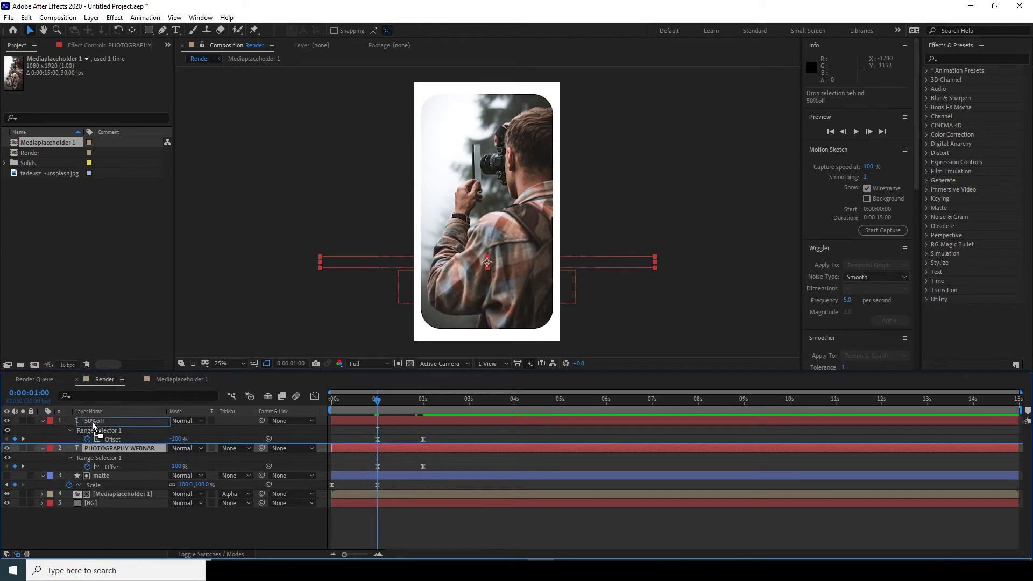
drag(362, 422, 526, 422)
drag(375, 410, 398, 413)
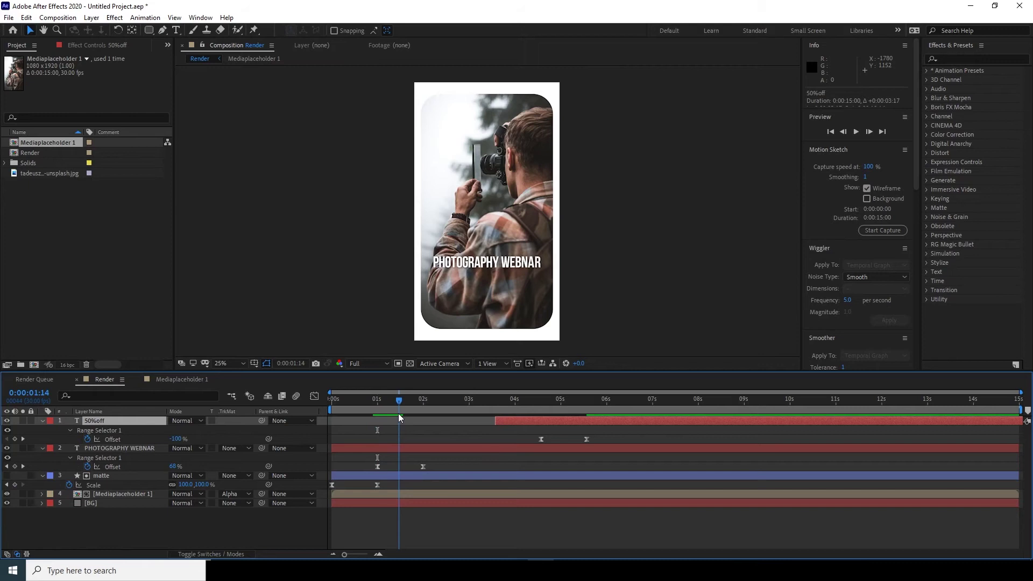
drag(555, 422, 431, 404)
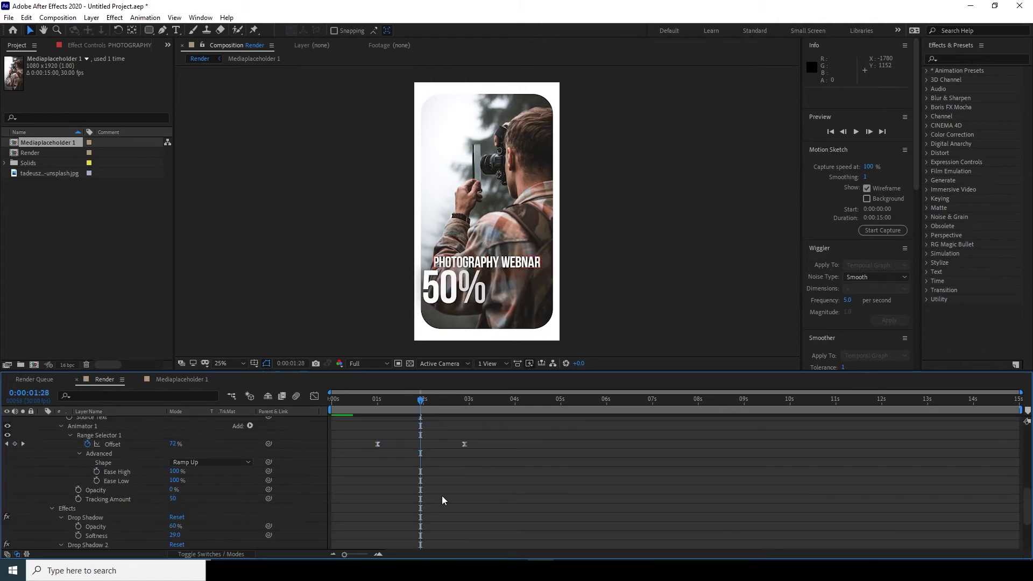
Step: Play back the staggered two-line text reveal twice
key(space)
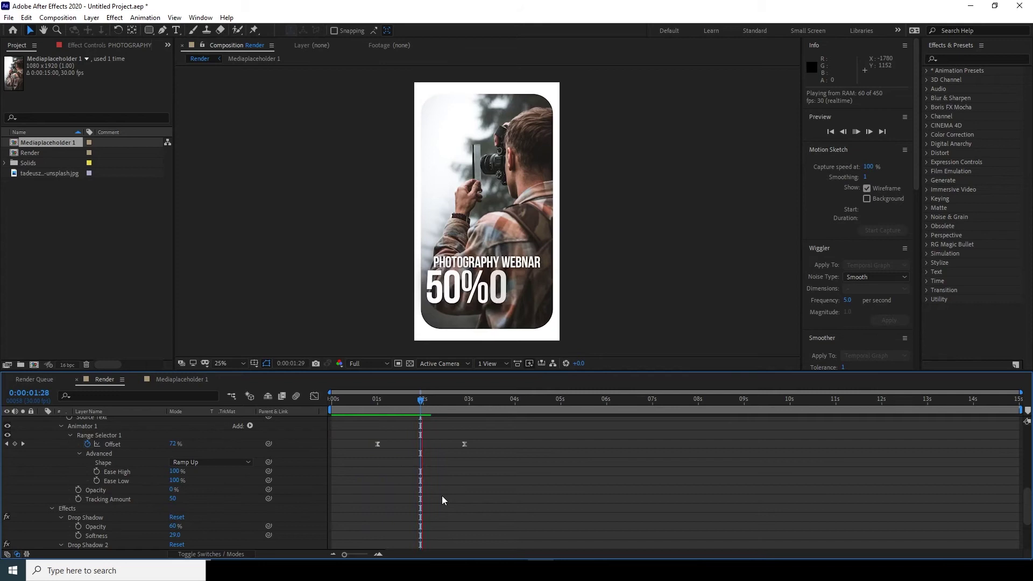
key(space)
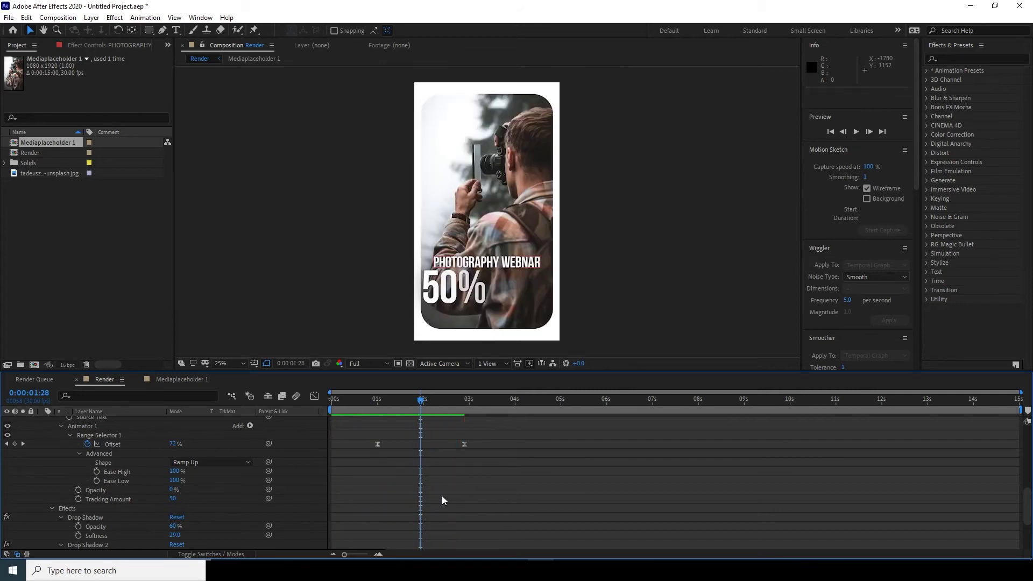
key(space)
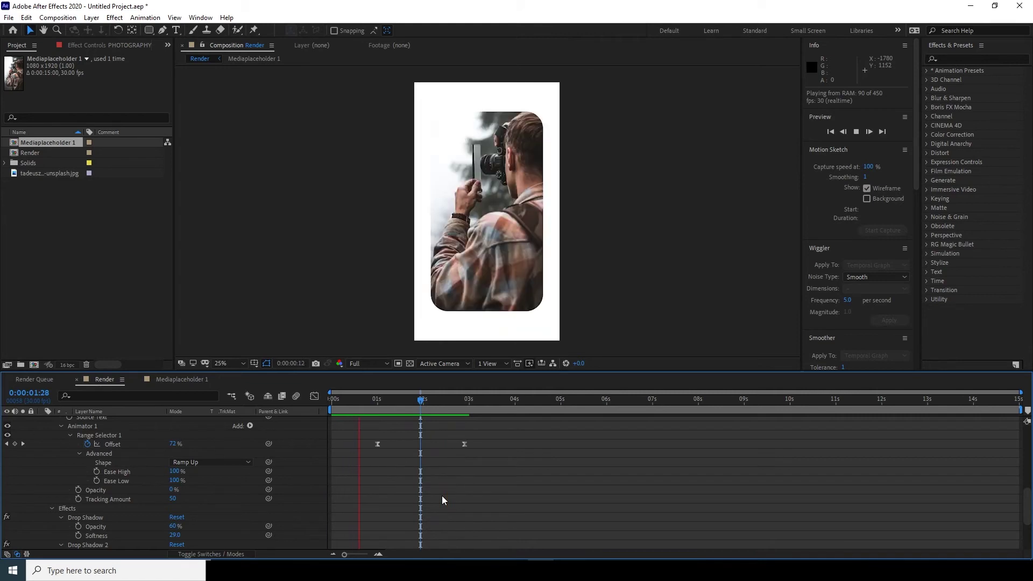
key(space)
scroll(991, 484, up, 3)
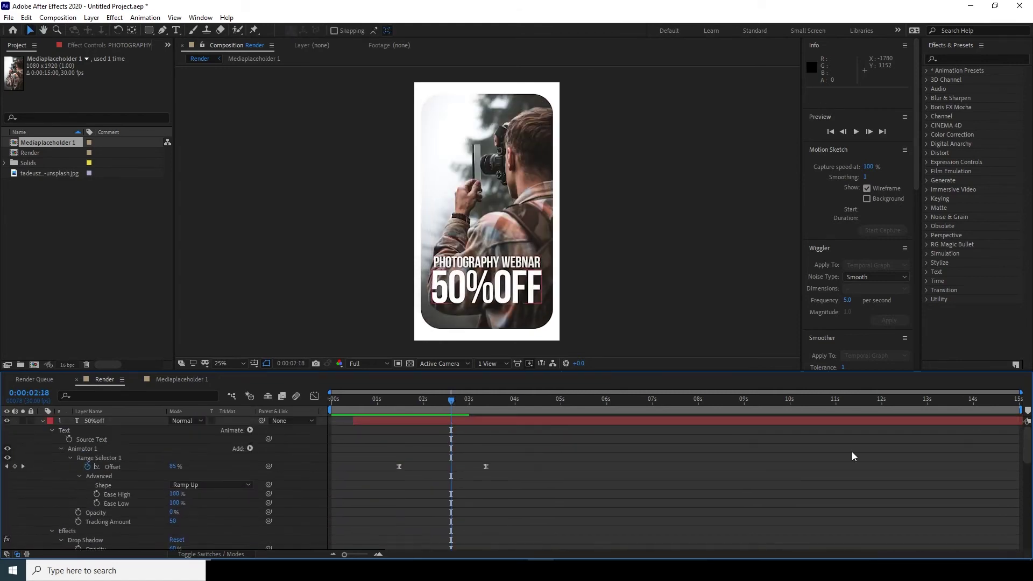
Step: Create a rectangle shape layer and squash it into a band over the lower photo
click(42, 421)
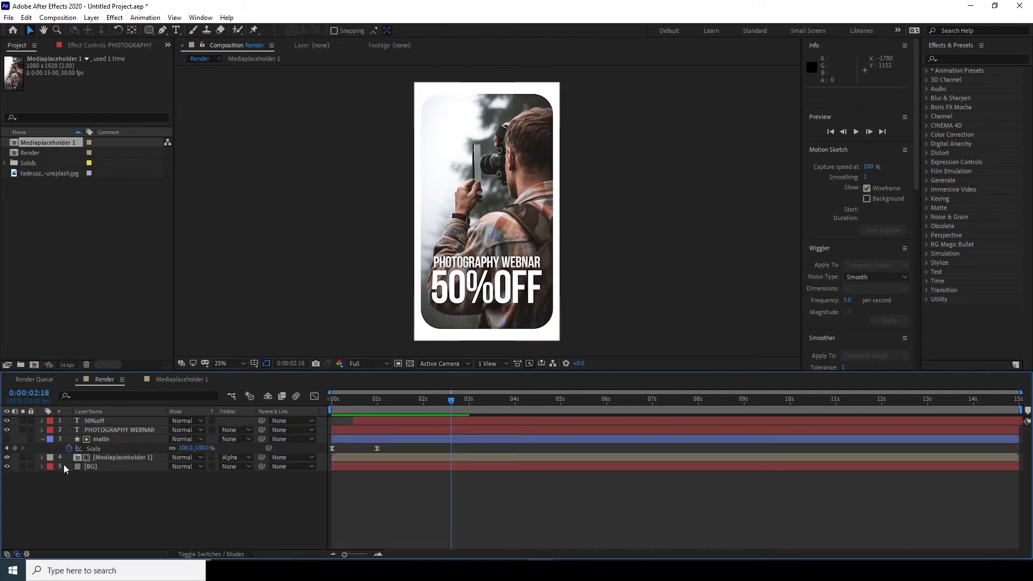
drag(149, 30, 192, 35)
double_click(149, 31)
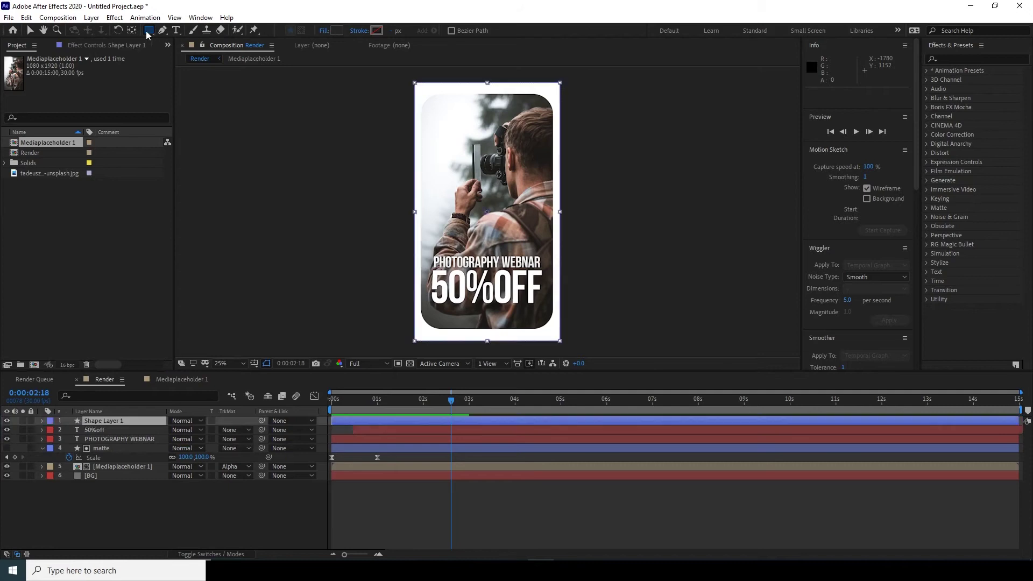
key(v)
drag(487, 83, 490, 187)
drag(512, 221, 513, 289)
Step: Place the band layer beneath the text layers and slightly reduce its height
drag(121, 426, 129, 476)
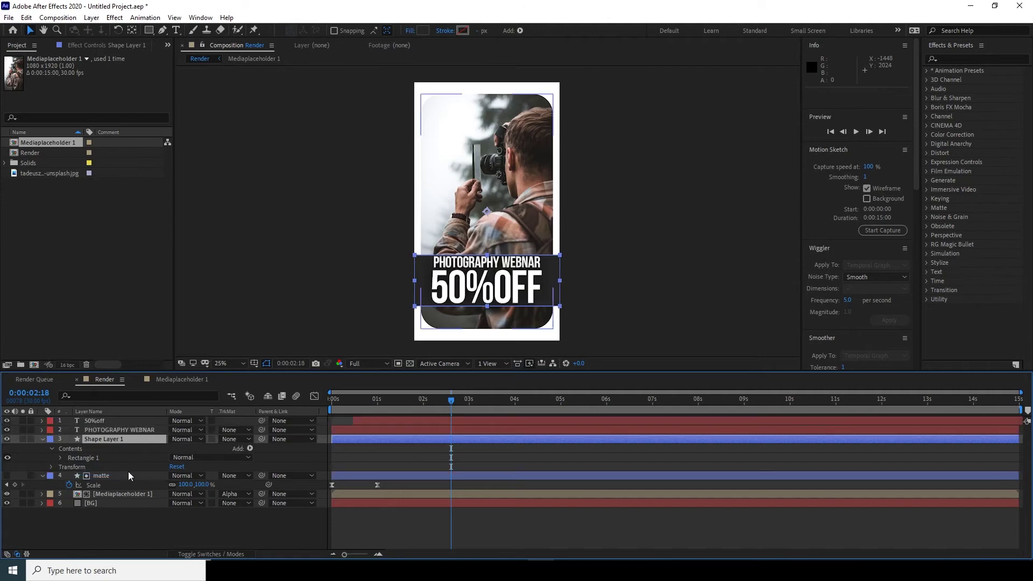
click(544, 465)
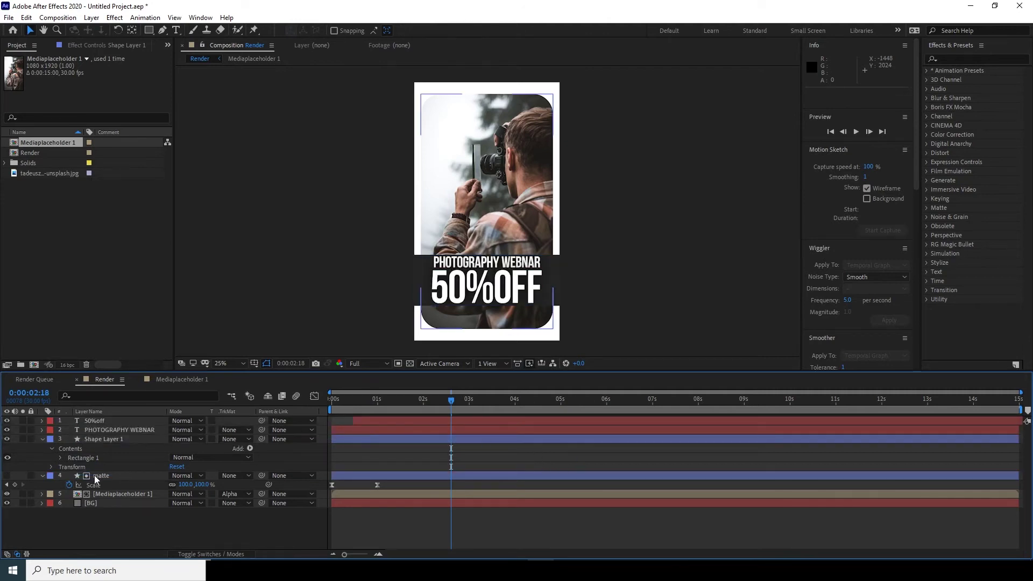
click(111, 440)
drag(487, 255, 488, 255)
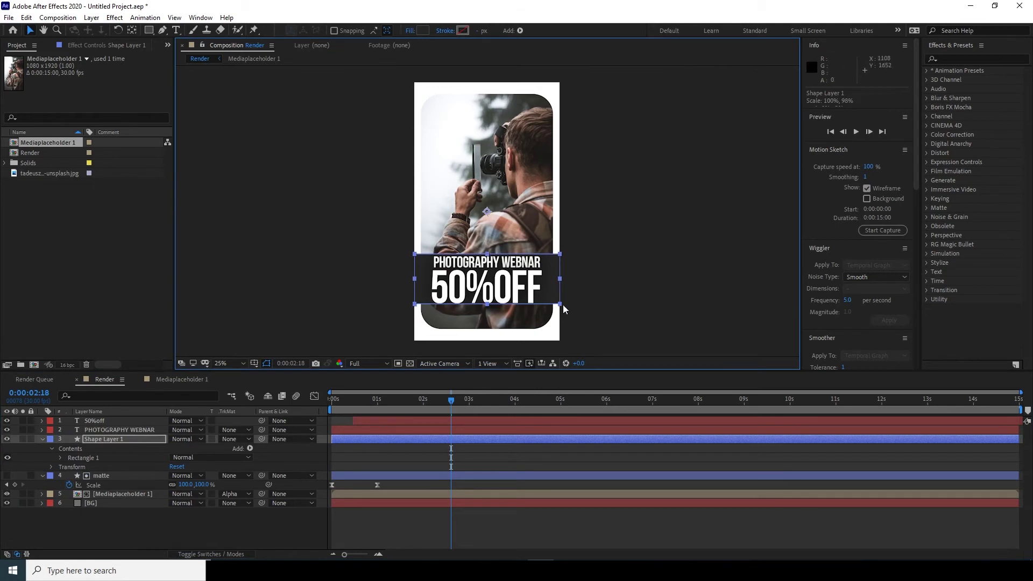
drag(379, 413, 433, 420)
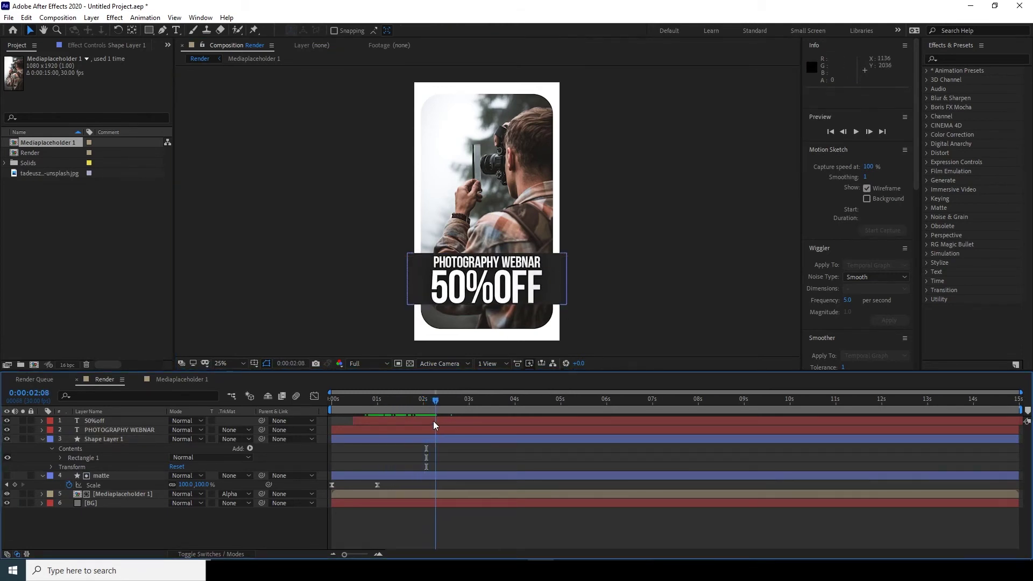
Step: Keyframe the band's Scale at 2:01 and at 3:00 with 109.6% width
click(416, 283)
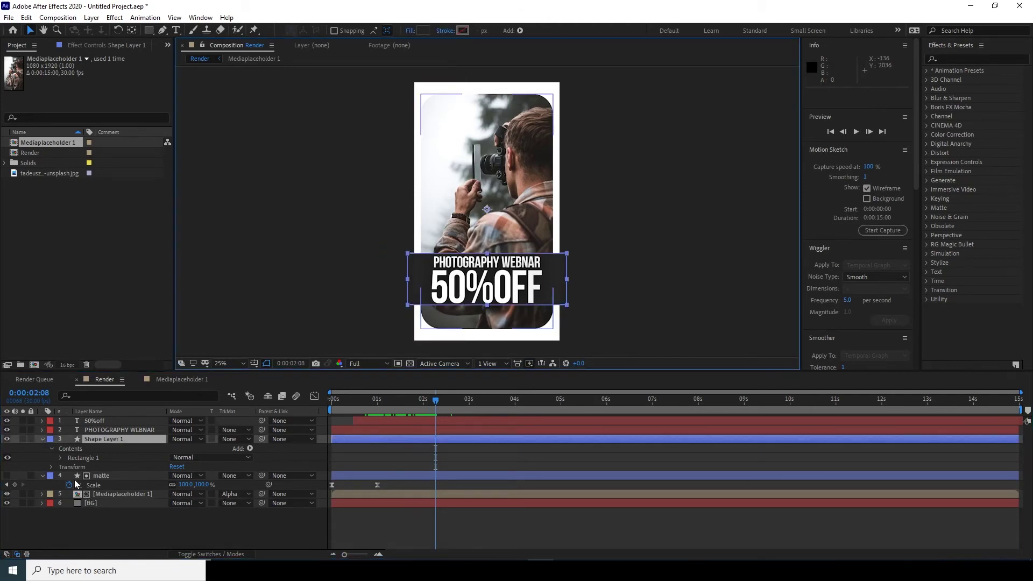
key(s)
drag(185, 449, 180, 451)
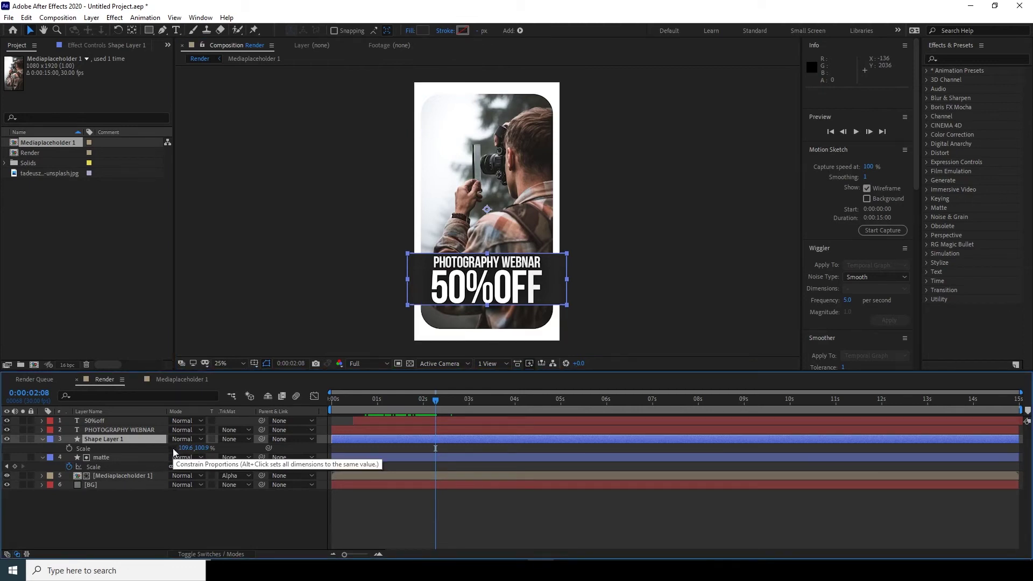
click(413, 399)
drag(414, 399, 425, 405)
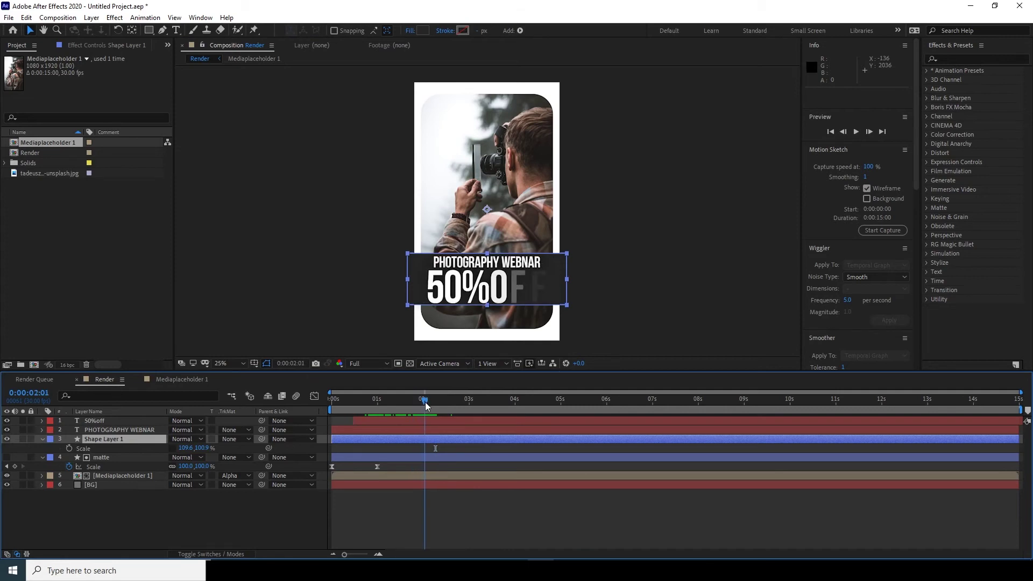
click(70, 446)
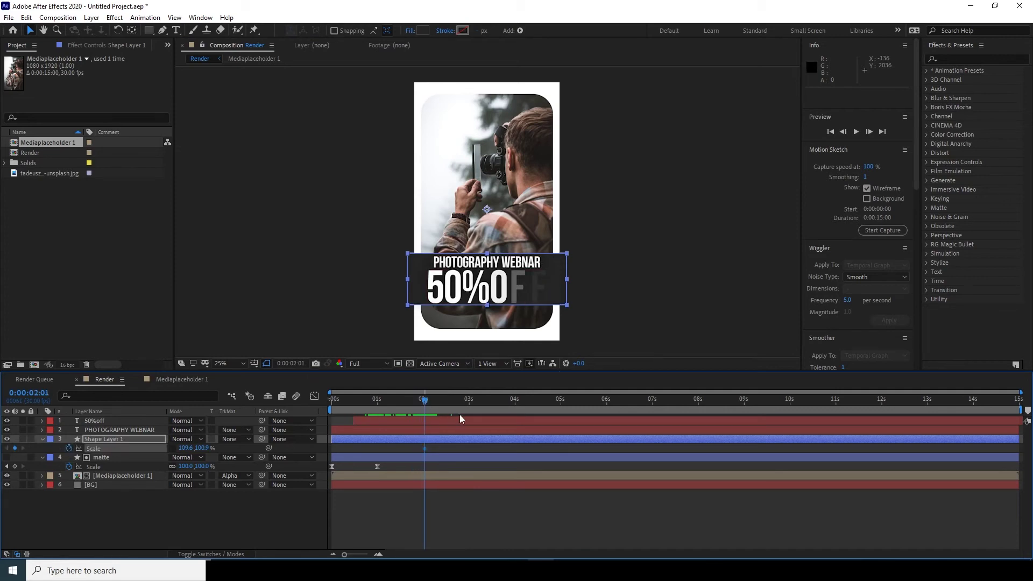
drag(466, 405, 469, 405)
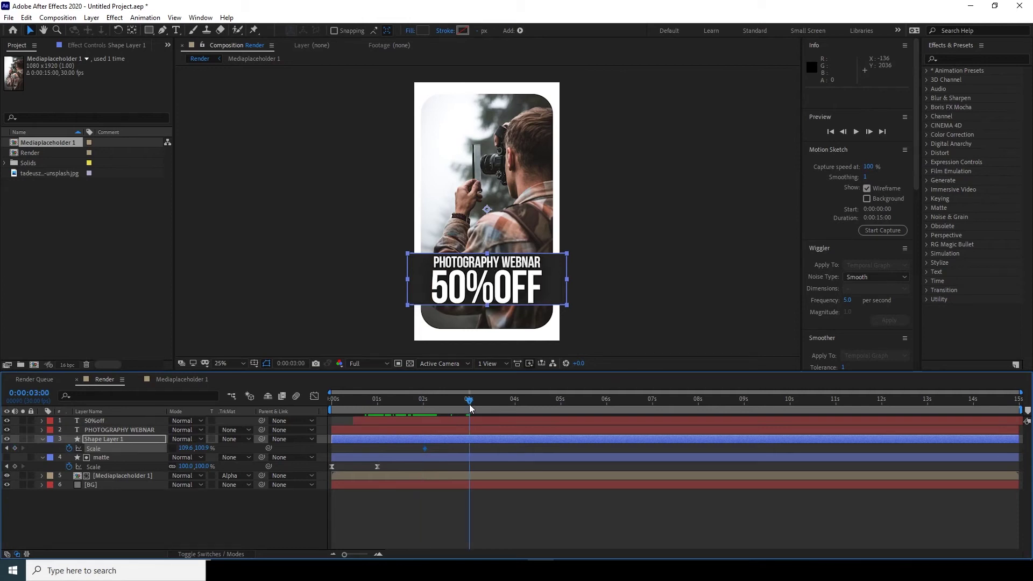
click(15, 449)
Step: Set the band's horizontal scale to 0 at the 2:01 keyframe
click(7, 448)
click(188, 447)
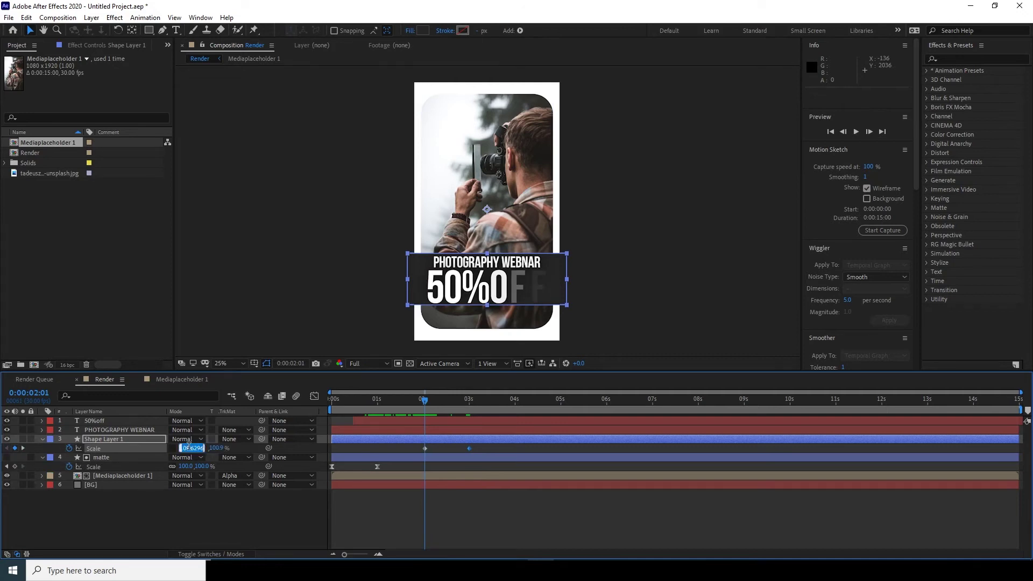
text(0)
key(Return)
mouse_move(436, 408)
mouse_down()
mouse_move(470, 412)
mouse_move(430, 418)
mouse_up()
Step: Ease both Scale keyframes for a fast start and slow settle, then preview
drag(498, 446, 408, 454)
key(F9)
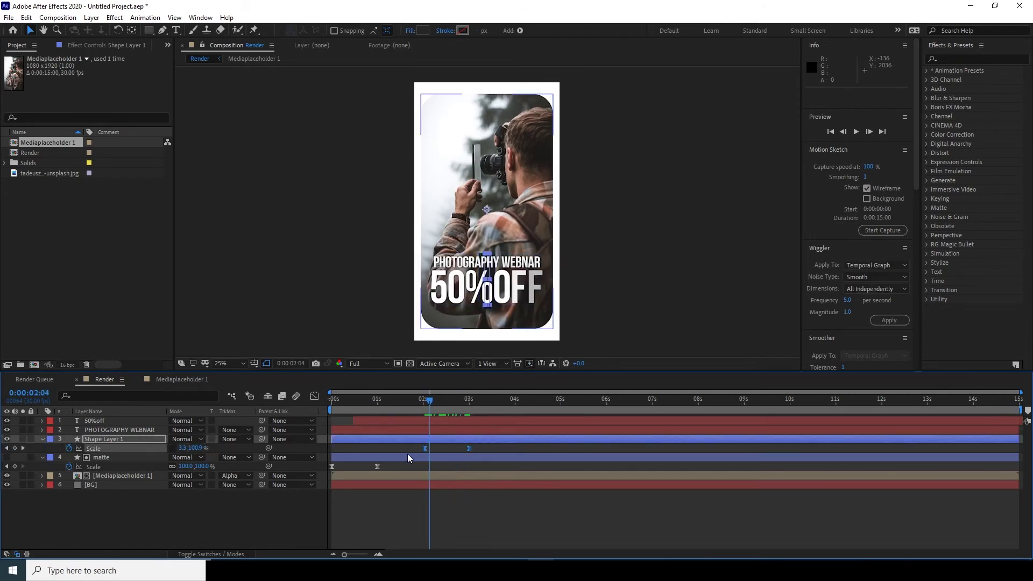
click(315, 397)
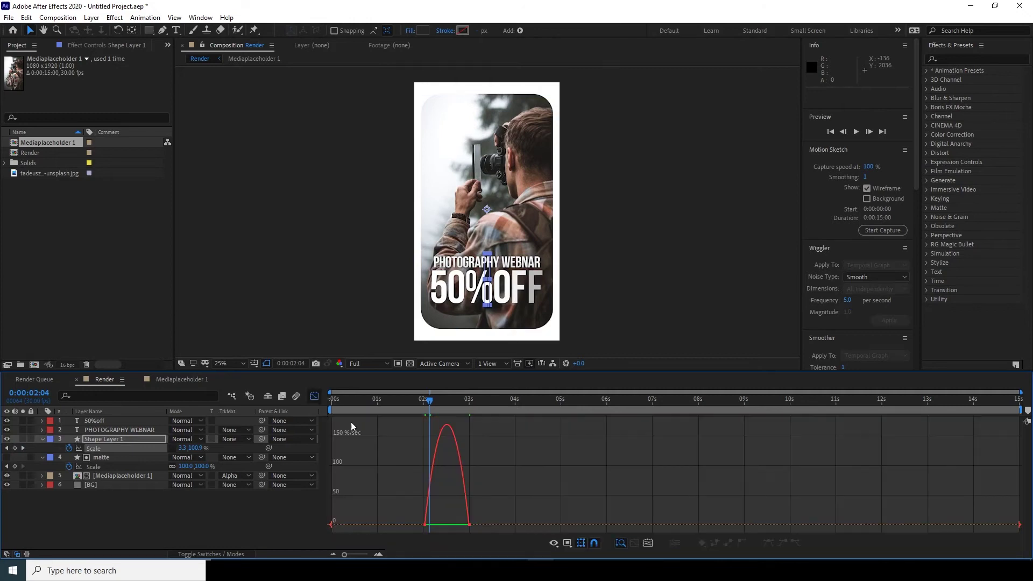
mouse_move(456, 530)
mouse_down()
mouse_move(428, 525)
mouse_move(447, 525)
mouse_up()
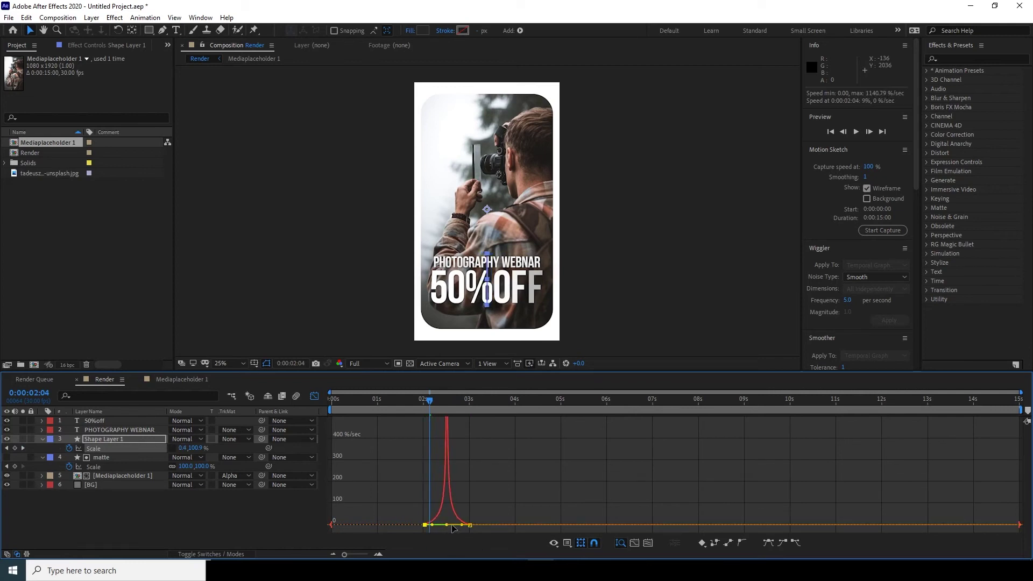
click(313, 397)
click(475, 509)
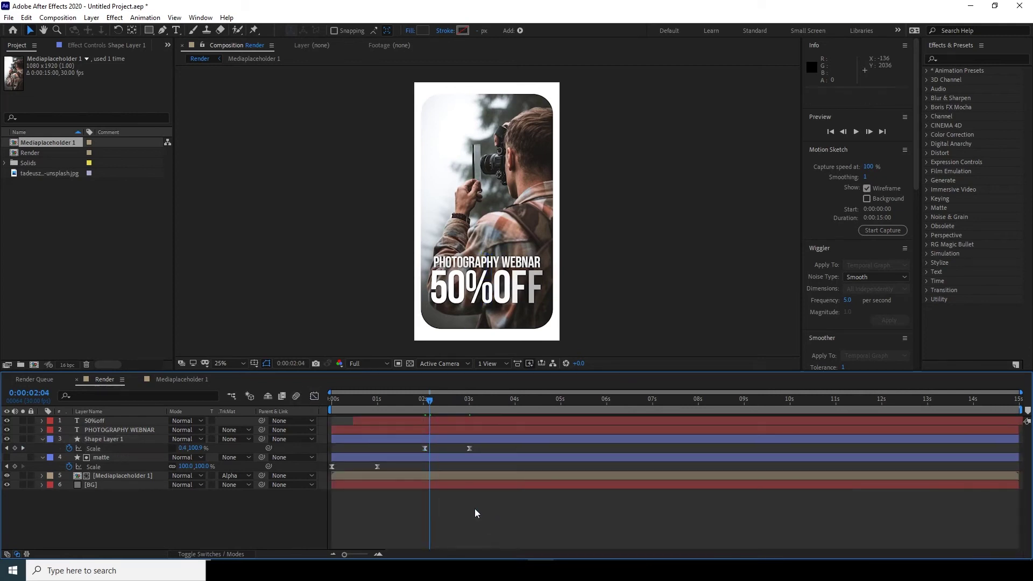
click(411, 399)
key(space)
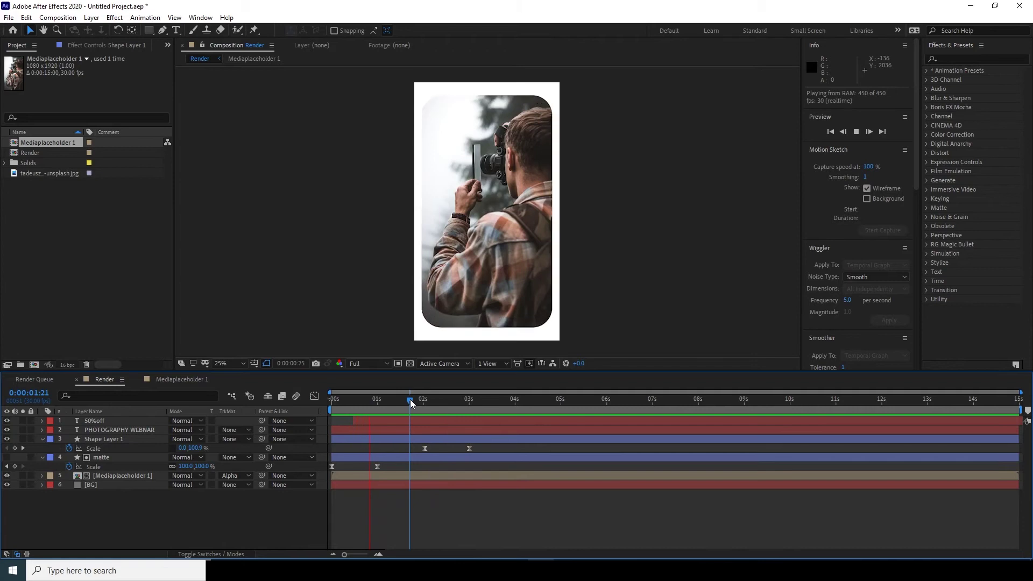
Step: Select the title bar's two Scale keyframes and preview to find the 2:08 frame
key(space)
drag(419, 404, 424, 404)
mouse_move(412, 447)
mouse_down()
mouse_move(473, 449)
mouse_move(412, 449)
mouse_up()
click(472, 519)
key(space)
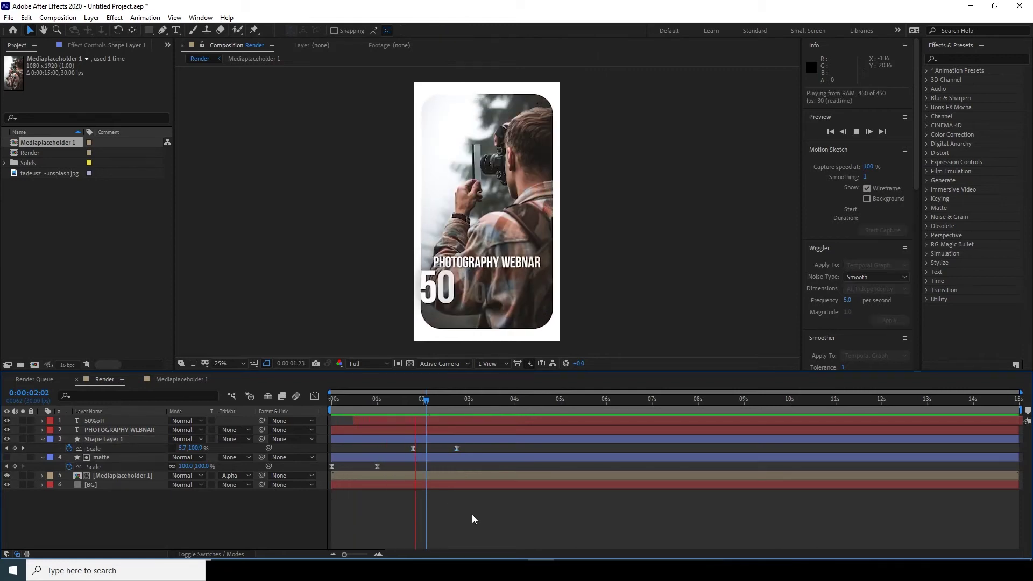
click(450, 449)
Step: Shift the title bar's Scale keyframes to start at 2:08 and preview the retimed grow-in
drag(457, 448, 479, 447)
click(483, 502)
key(space)
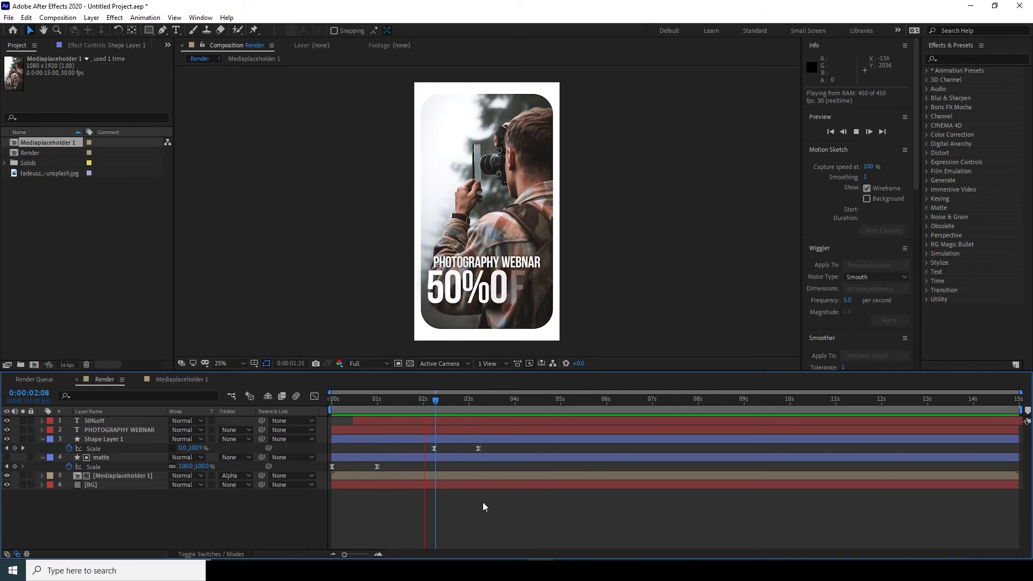
key(space)
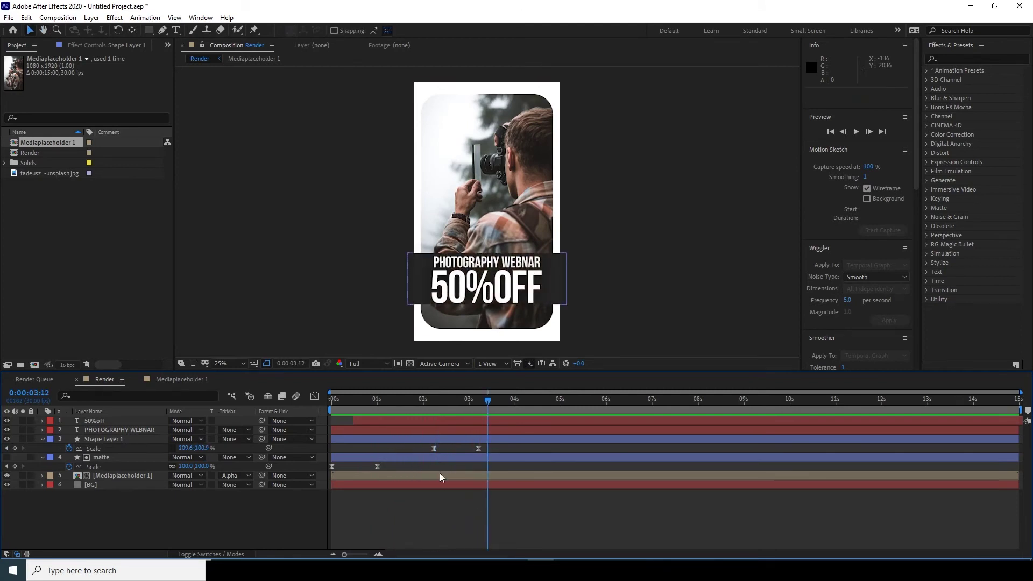
drag(428, 401, 433, 403)
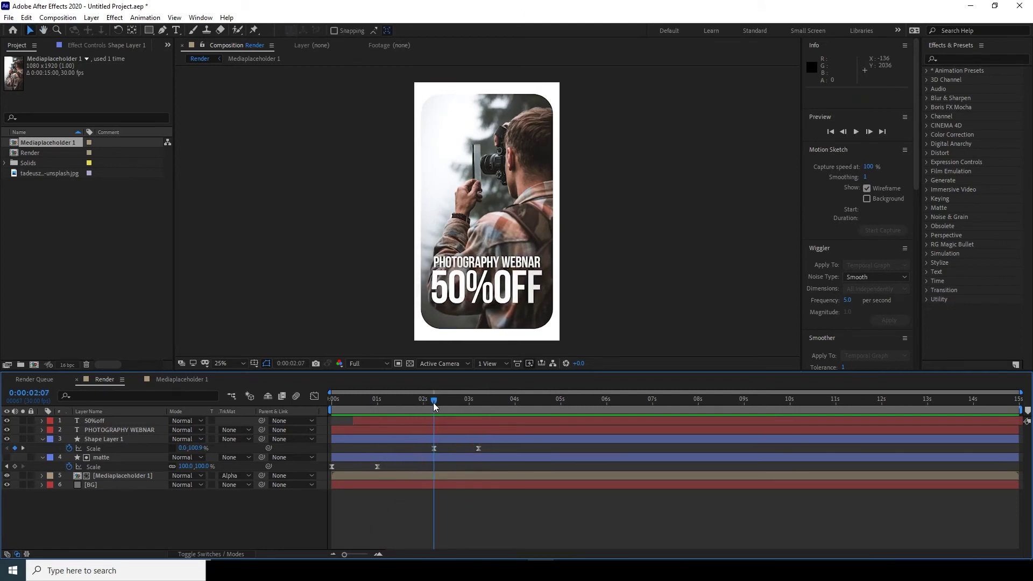
Step: Keyframe the photo layer's Scale at 100% at 2:07 and 110% at 3:01
click(121, 475)
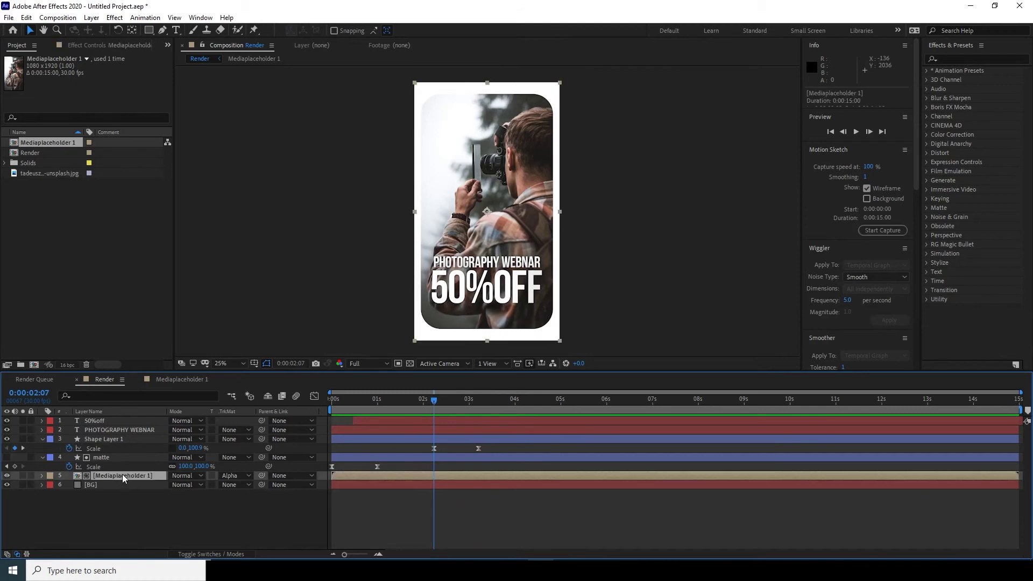
key(s)
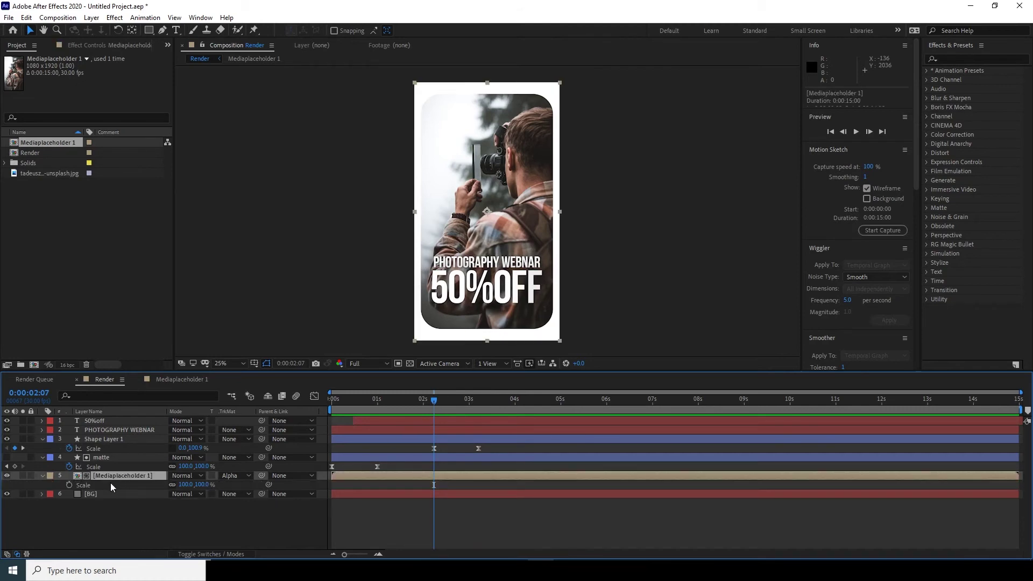
click(69, 485)
click(471, 408)
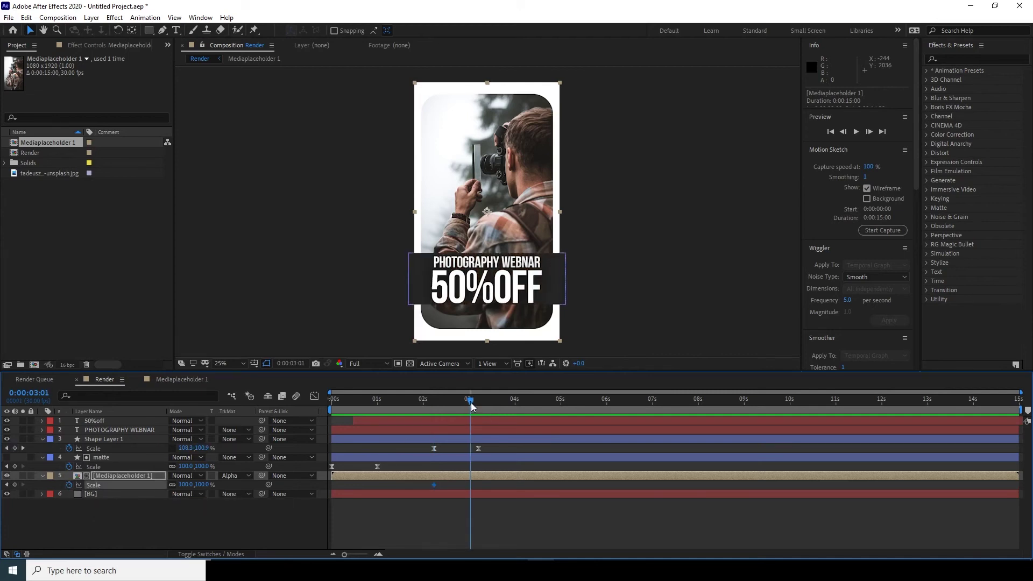
click(185, 484)
text(110)
key(Return)
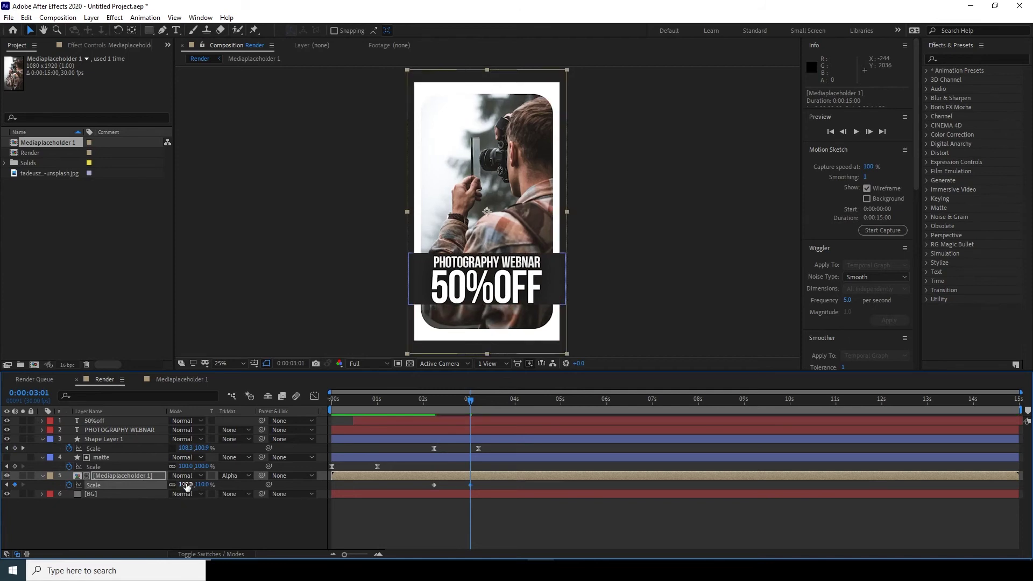
Step: Apply Easy Ease to both photo Scale keyframes and check them in the speed graph
drag(457, 400, 468, 425)
drag(483, 482, 419, 489)
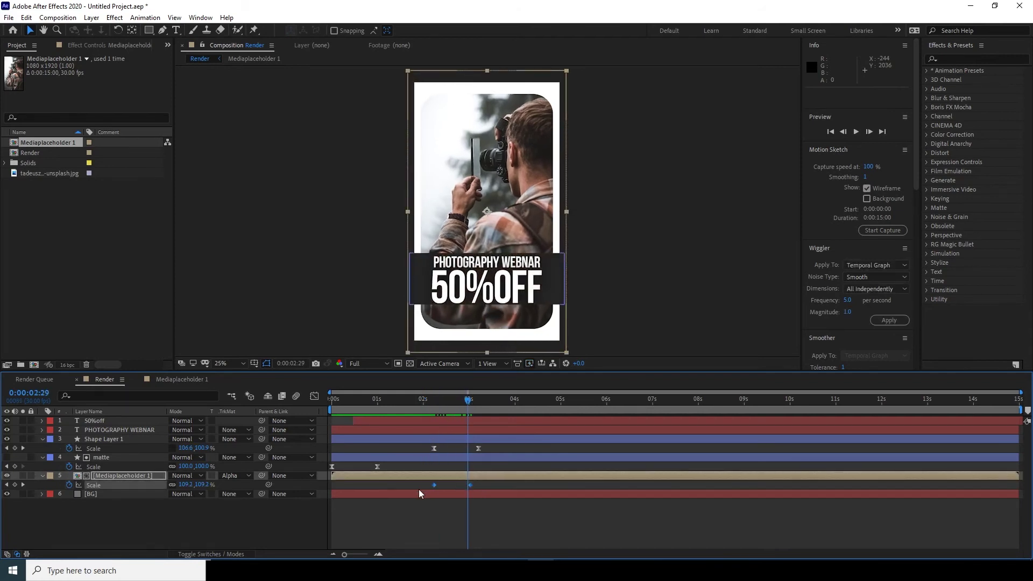
key(F9)
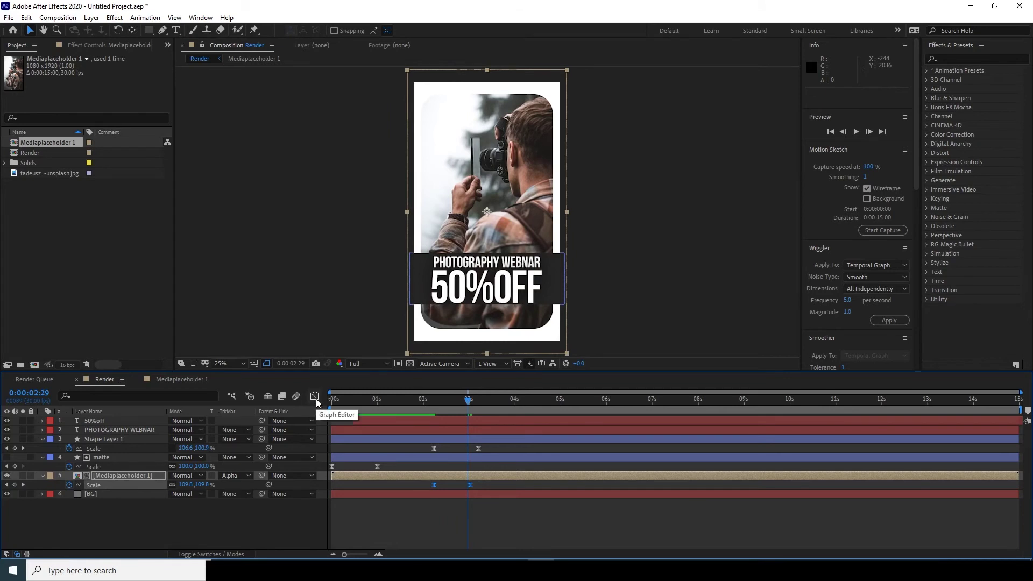
click(315, 397)
drag(503, 497, 454, 525)
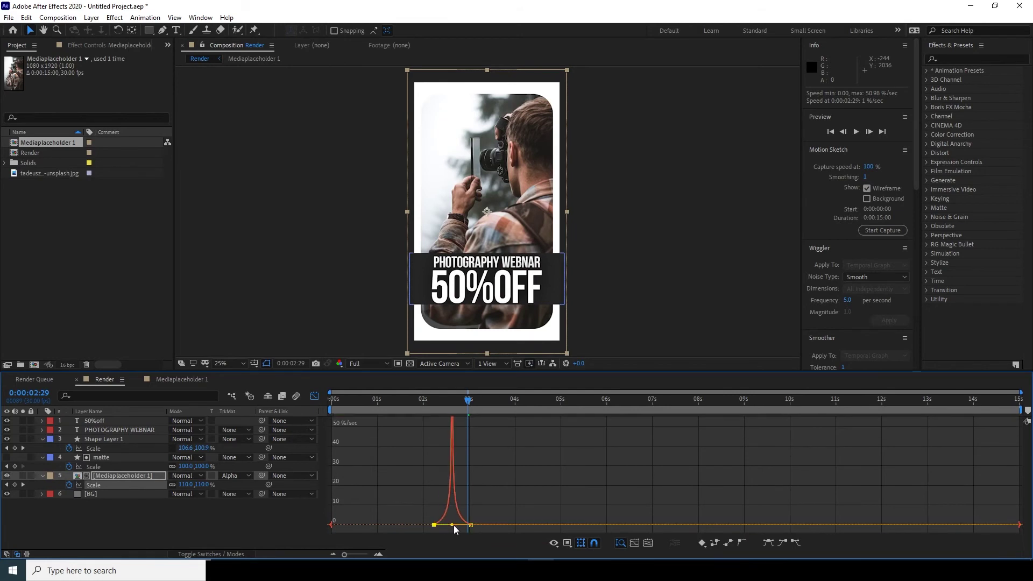
click(314, 396)
click(409, 406)
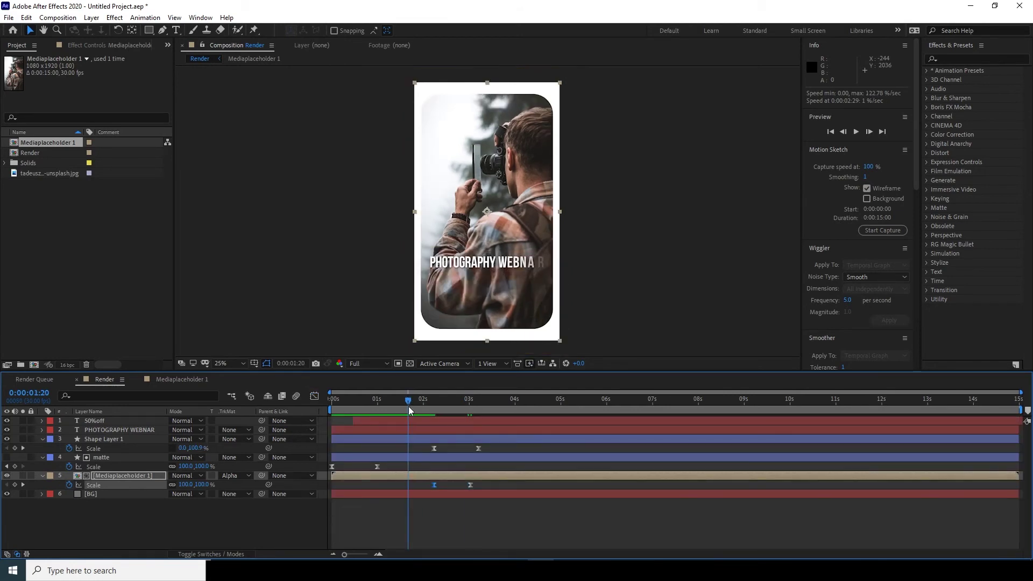
Step: Move the title bar's end Scale keyframe to 3:01 to match the photo zoom
key(space)
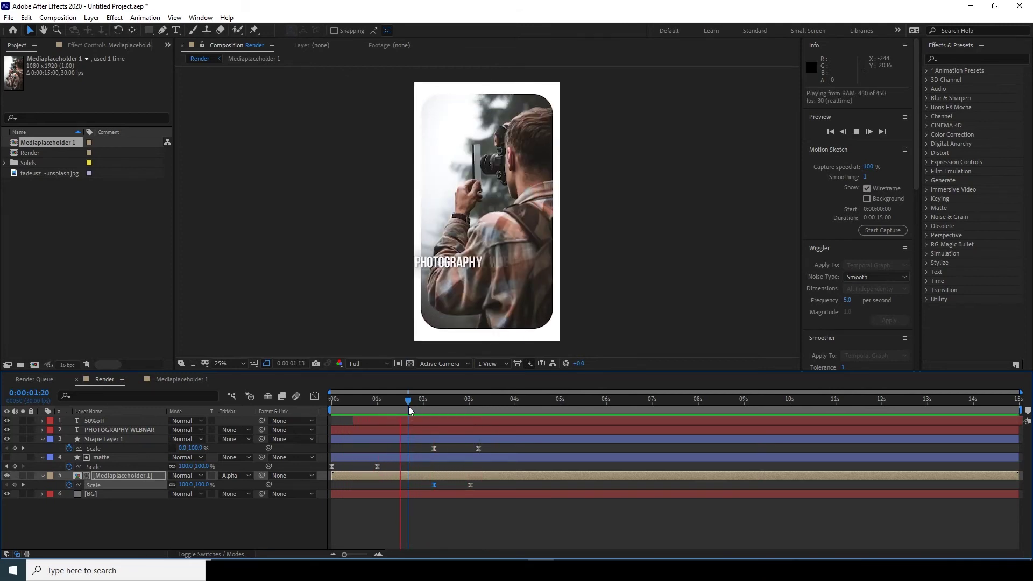
click(464, 407)
drag(465, 408, 471, 410)
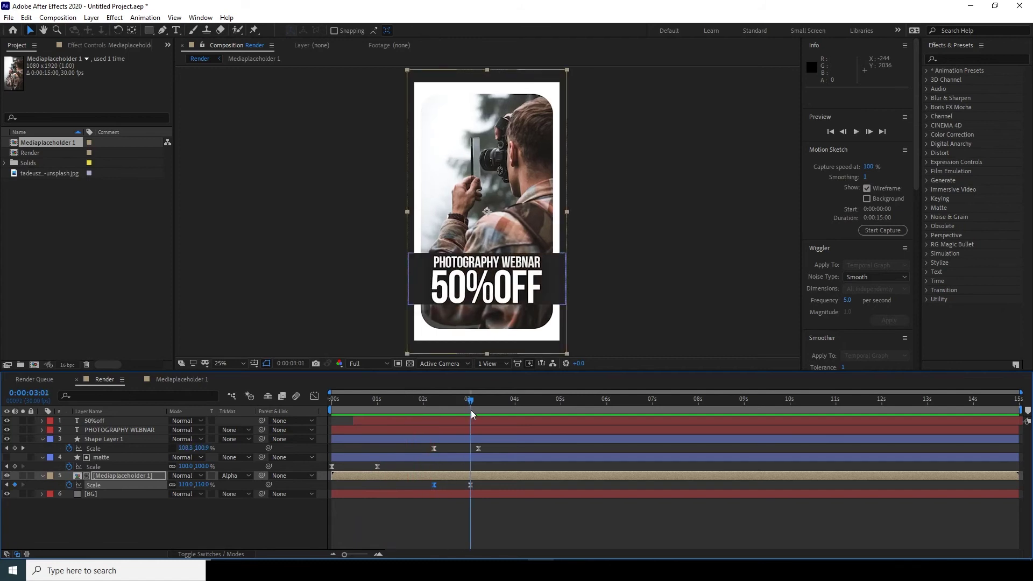
click(480, 450)
drag(479, 450, 472, 451)
Step: Preview the aligned title bar and zoom from 1:20, then reselect the photo layer
click(407, 402)
key(space)
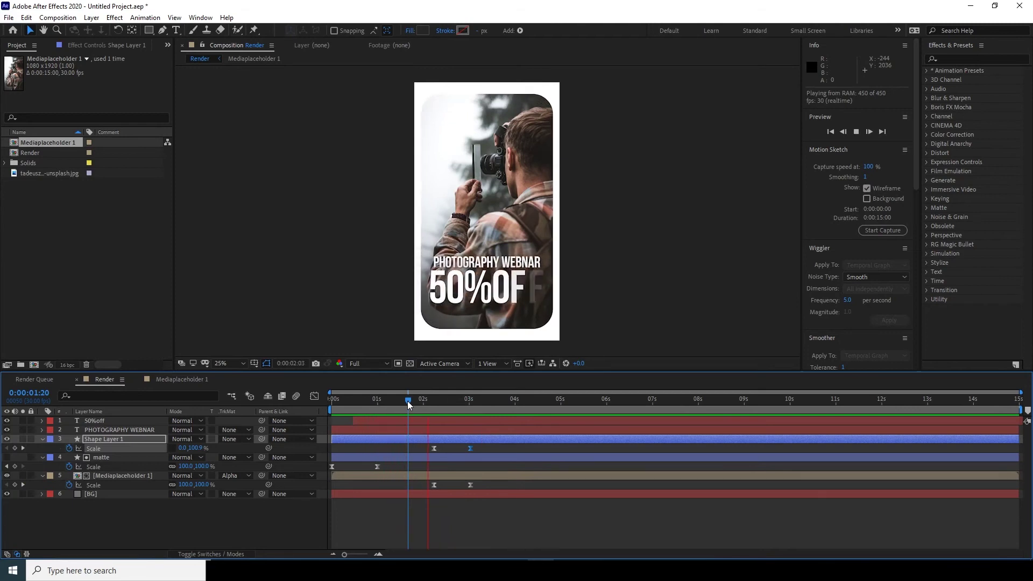
key(space)
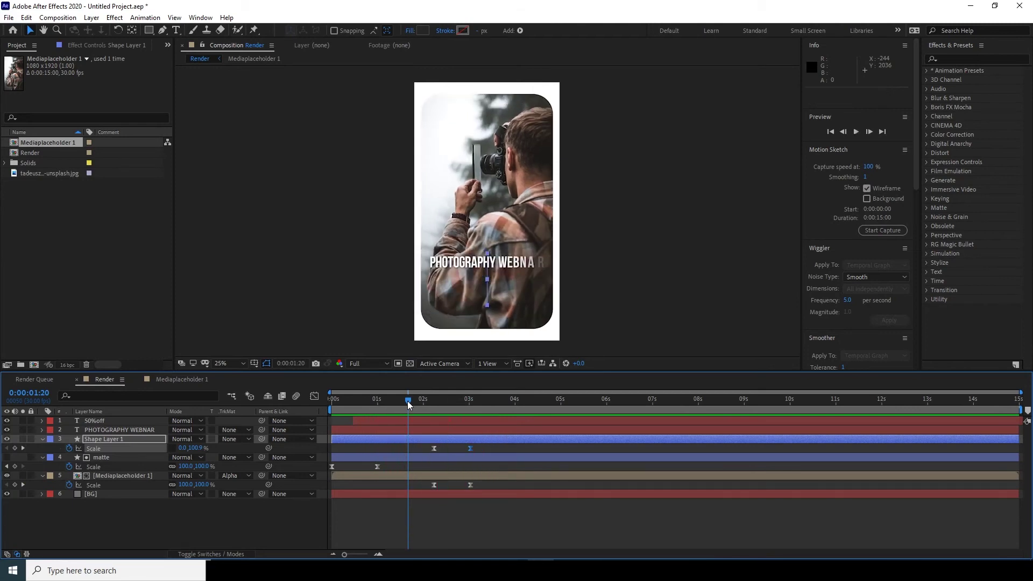
drag(359, 399, 321, 405)
click(122, 476)
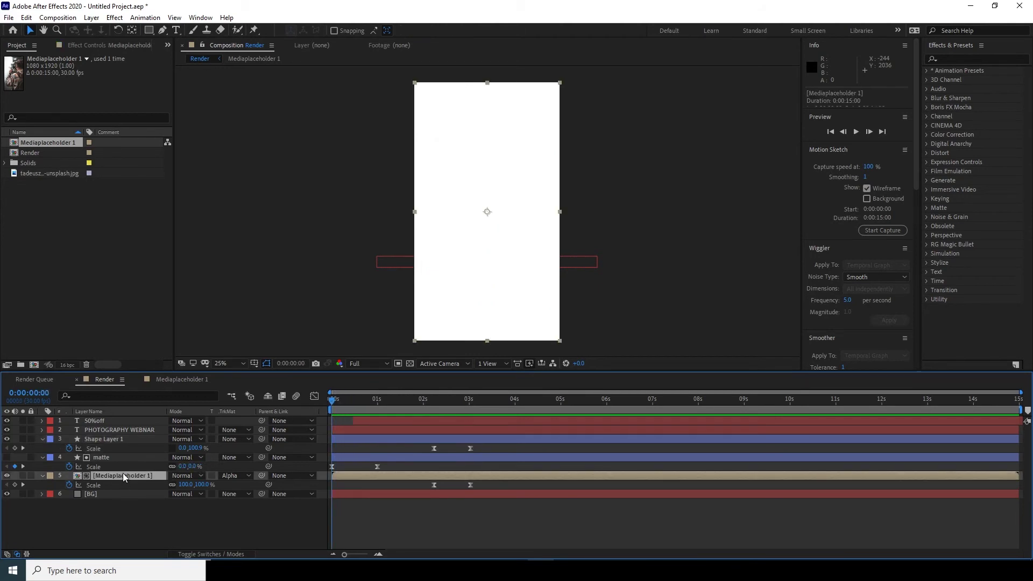
Step: Keyframe the photo's Position at 0:00 and 1:00, starting lower at 540,1227, and preview
key(p)
click(70, 486)
click(374, 411)
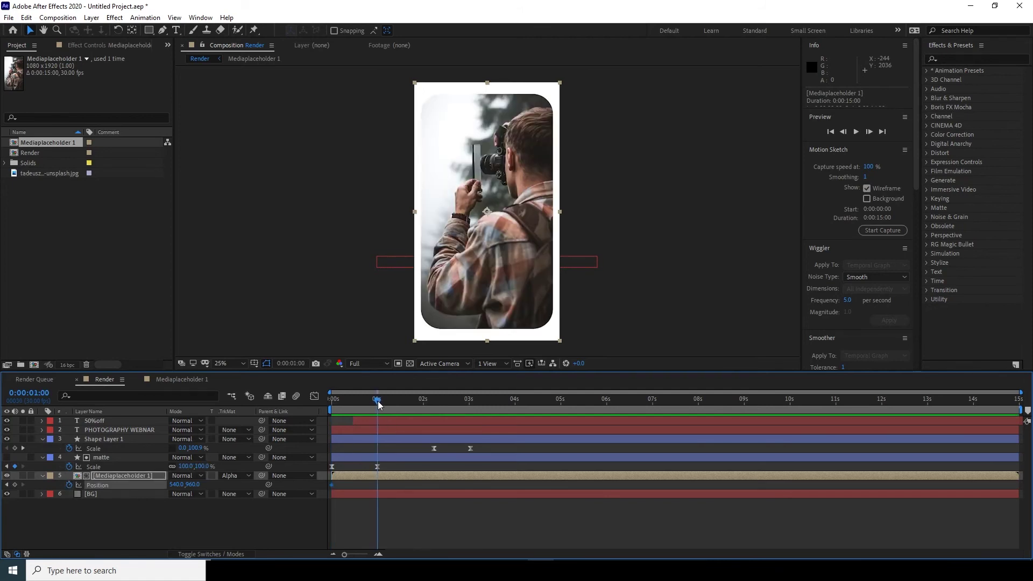
click(15, 485)
drag(362, 400, 302, 406)
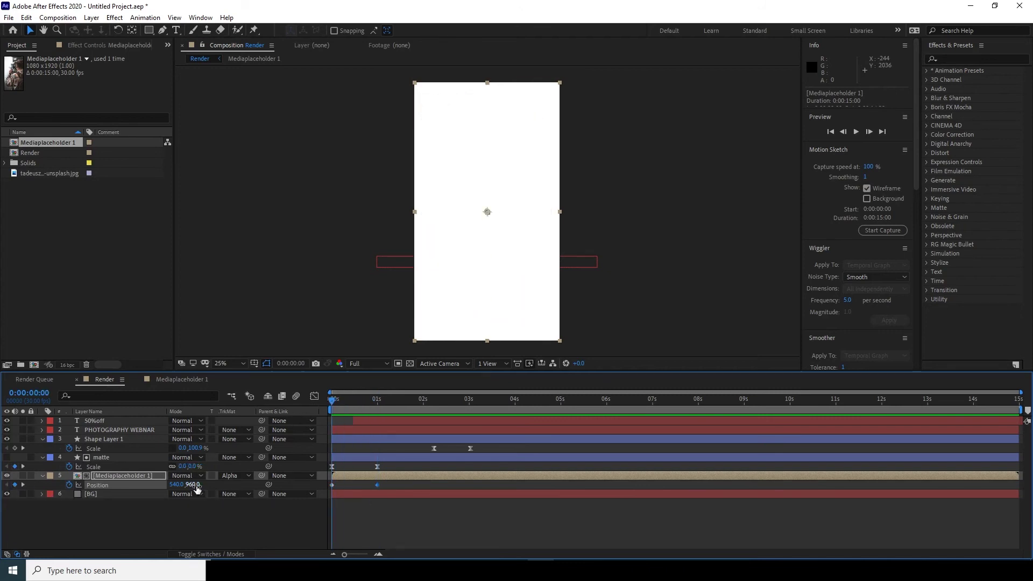
drag(193, 484, 304, 487)
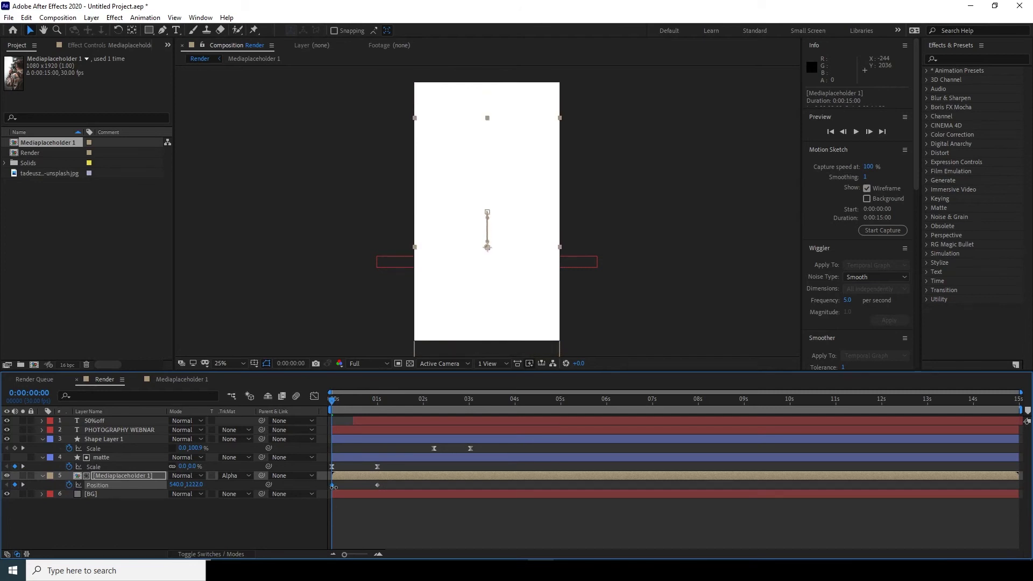
click(432, 522)
key(space)
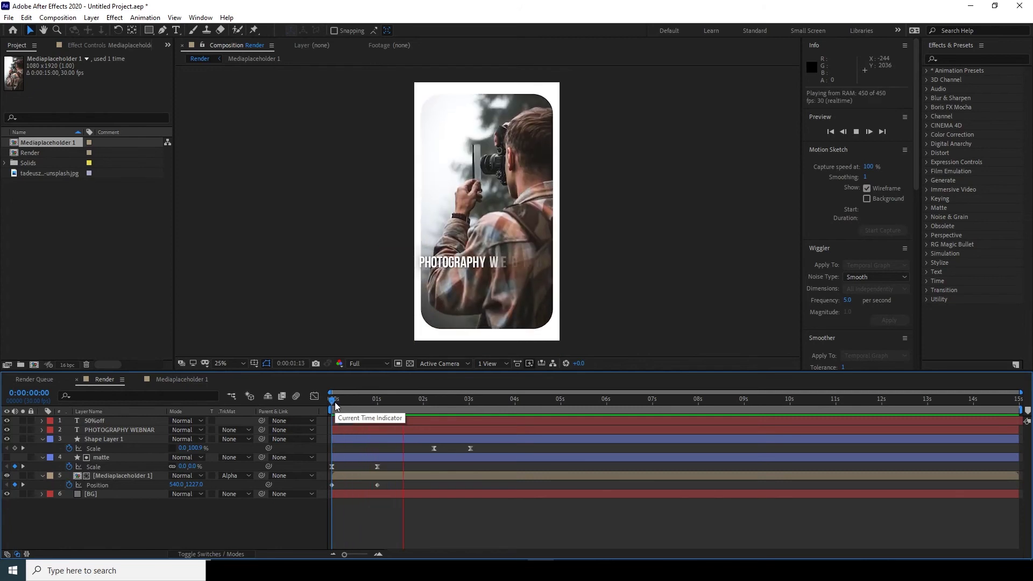
key(space)
key(space)
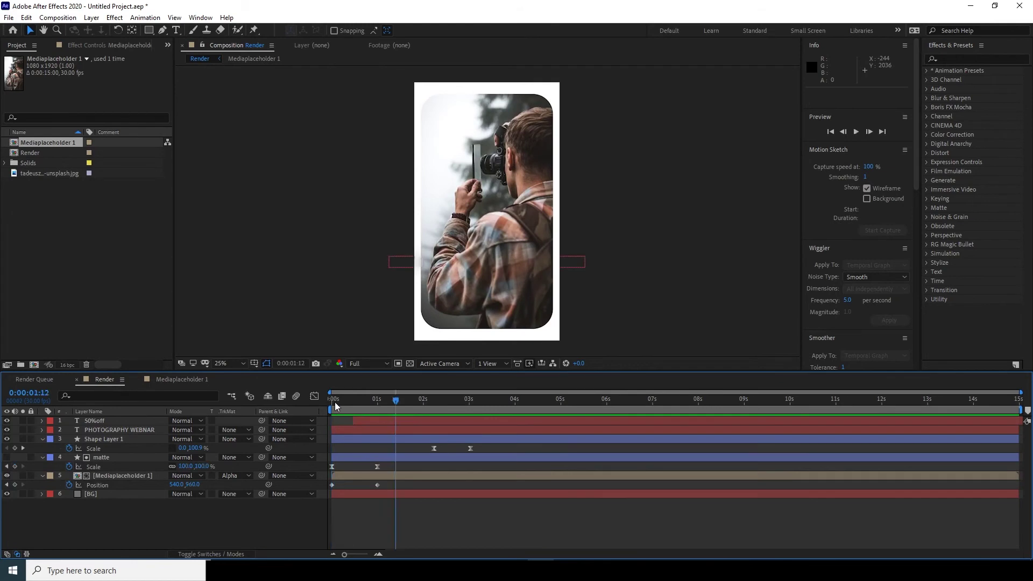
Step: Ease the photo's Position keyframes sharply in the speed graph and preview from the start
drag(418, 480, 308, 493)
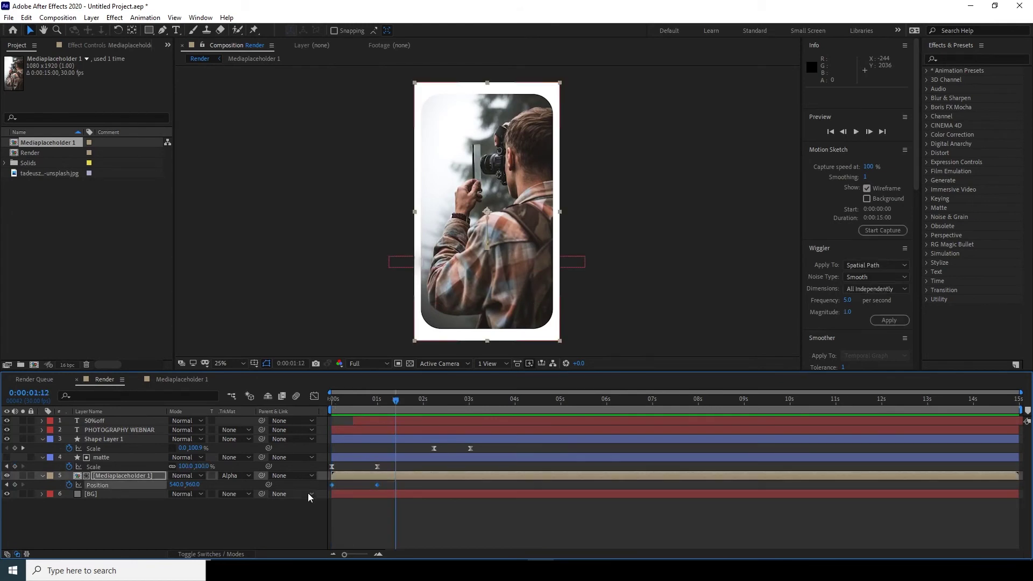
click(314, 396)
drag(434, 489, 368, 528)
key(F9)
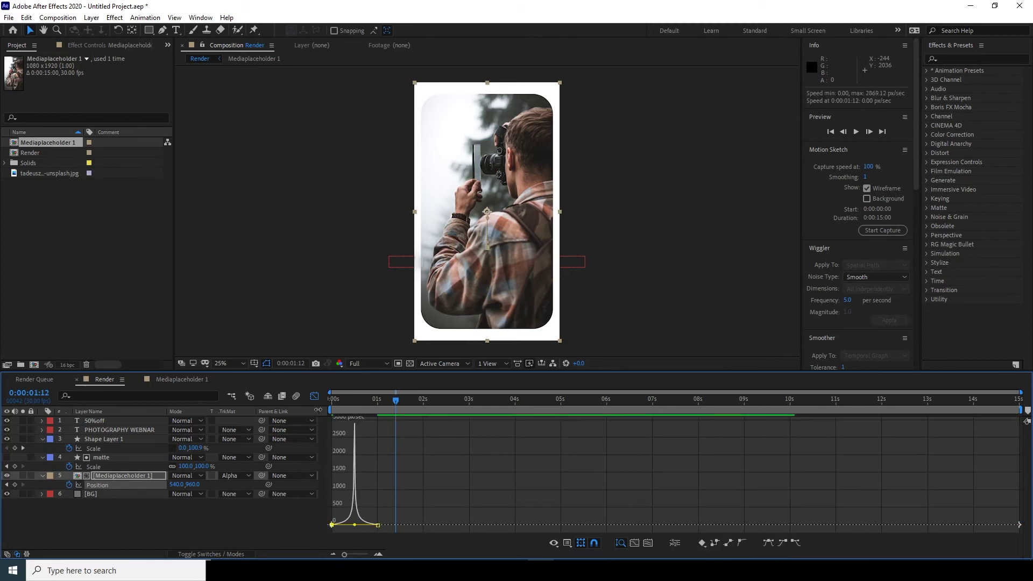
click(314, 397)
click(409, 490)
drag(395, 400, 236, 396)
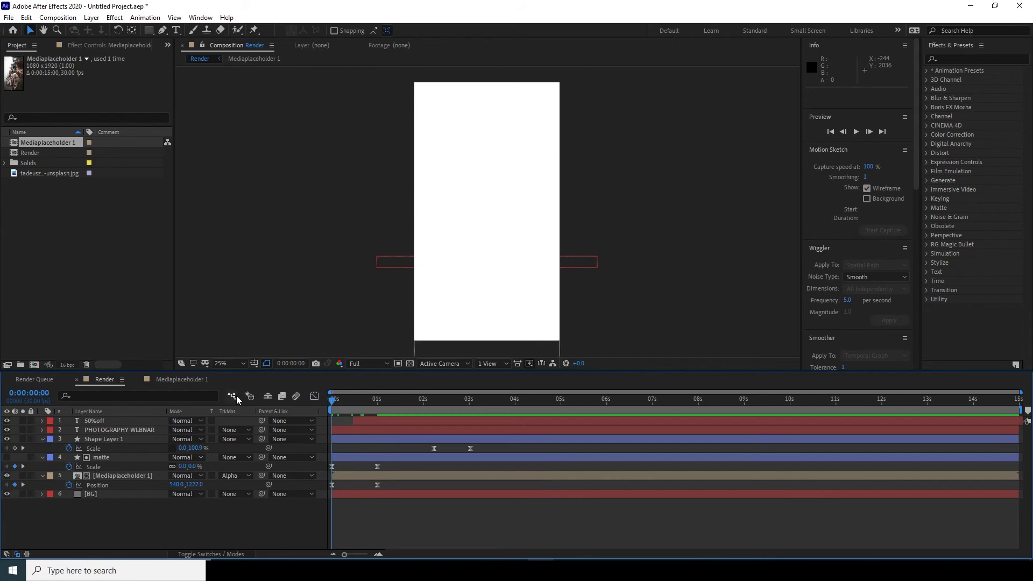
key(space)
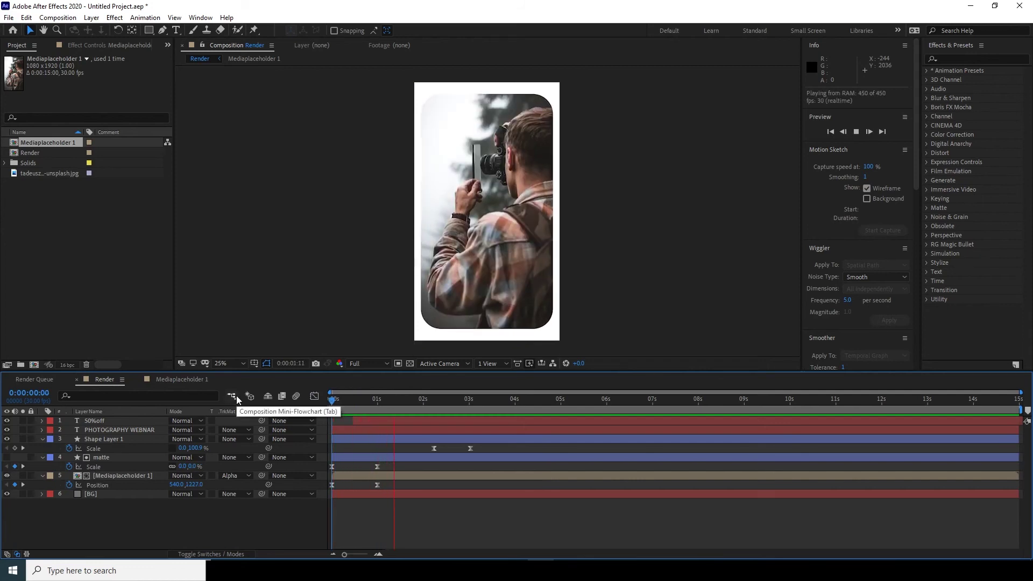
key(space)
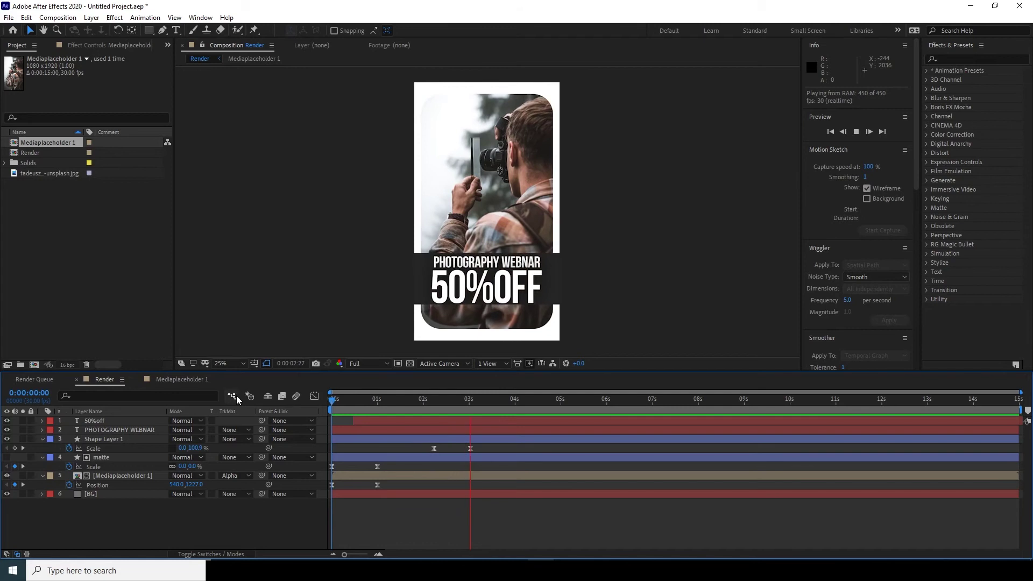
key(space)
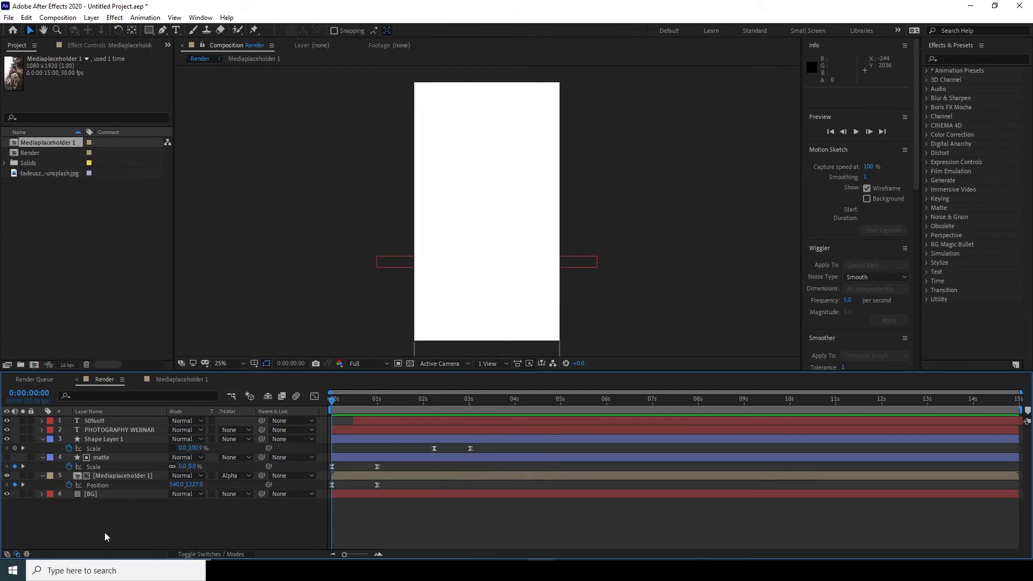
Step: Add a Distort > Transform effect to the Mediaplaceholder 1 photo layer
click(134, 474)
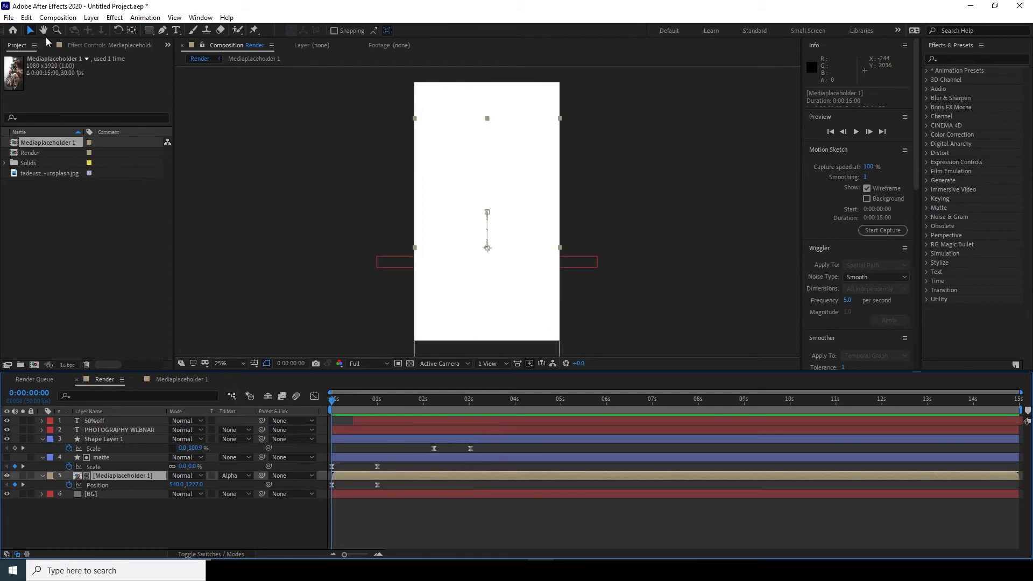
click(114, 18)
mouse_move(144, 239)
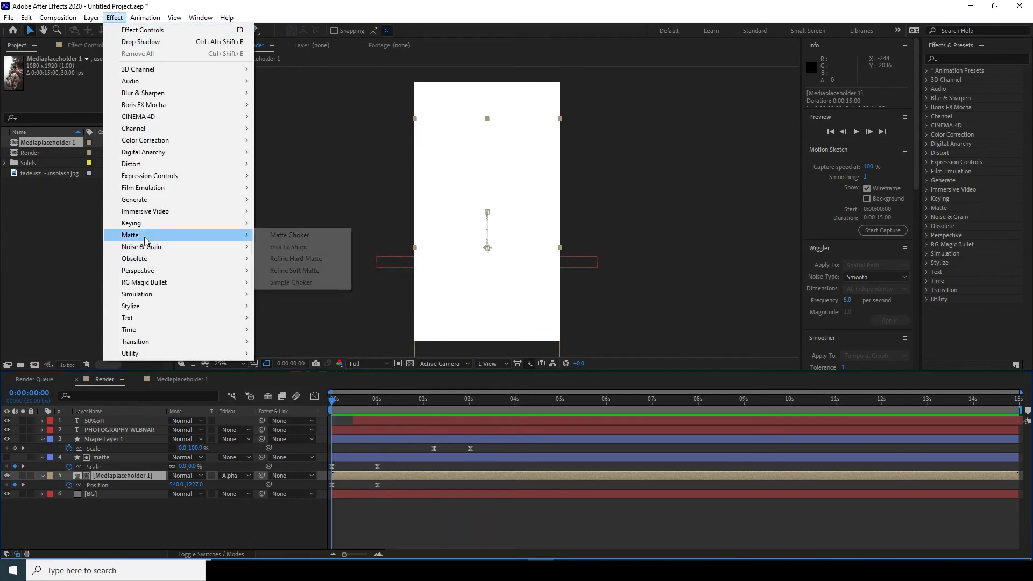
mouse_move(149, 197)
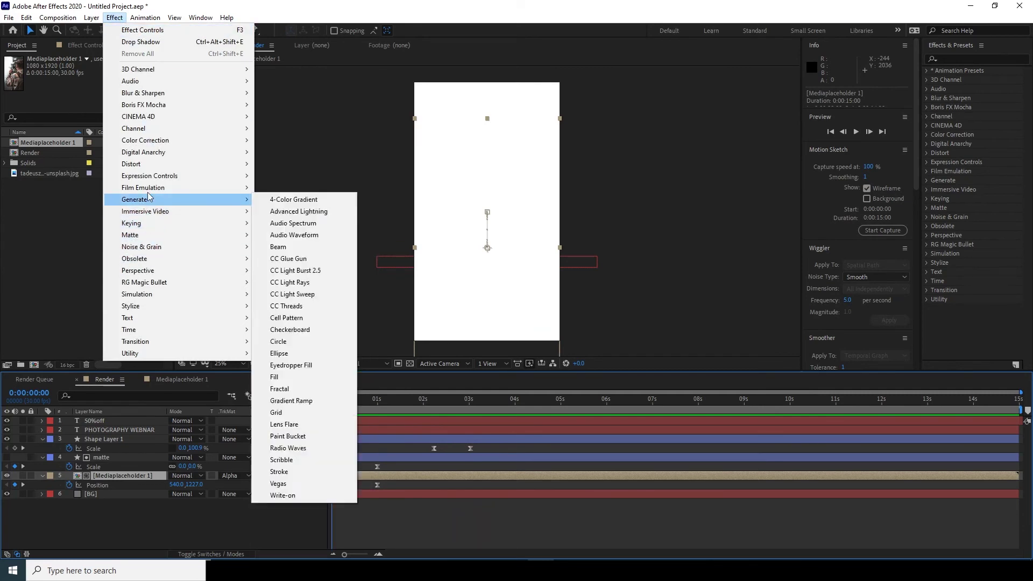
mouse_move(148, 166)
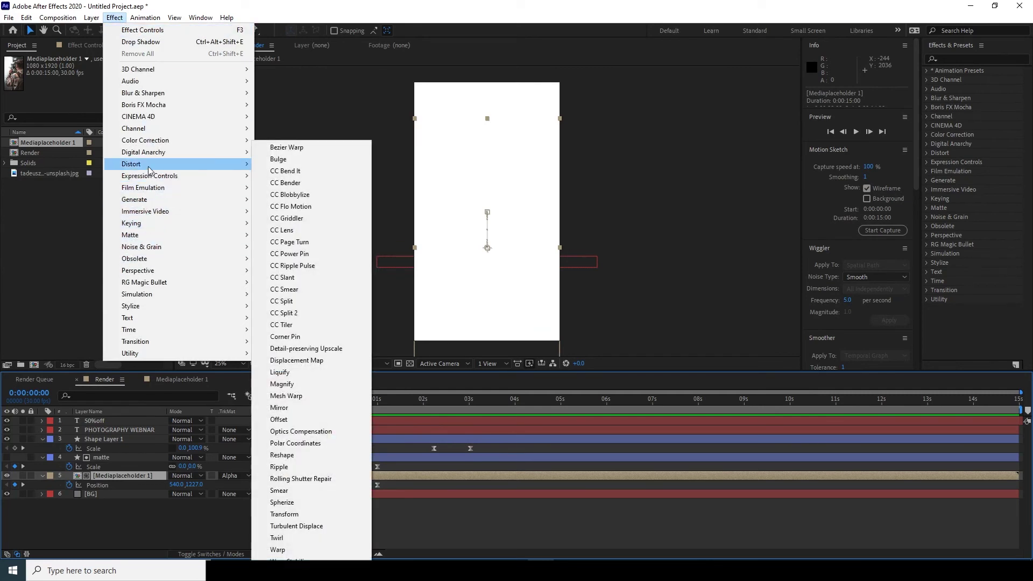
click(284, 514)
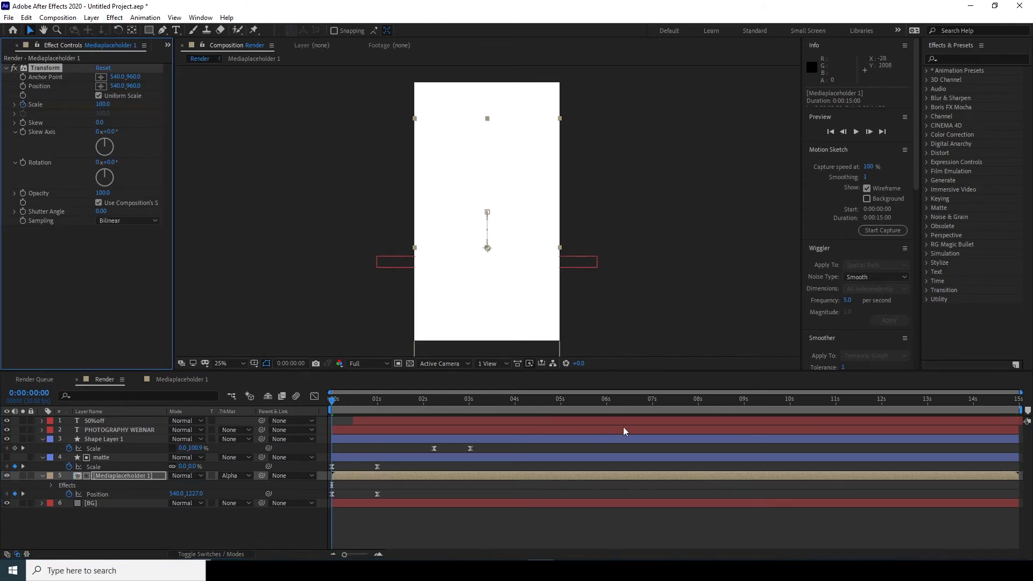
Step: Animate the Transform scale from 100 at 0s to 120 at 8s and preview
drag(693, 406, 700, 407)
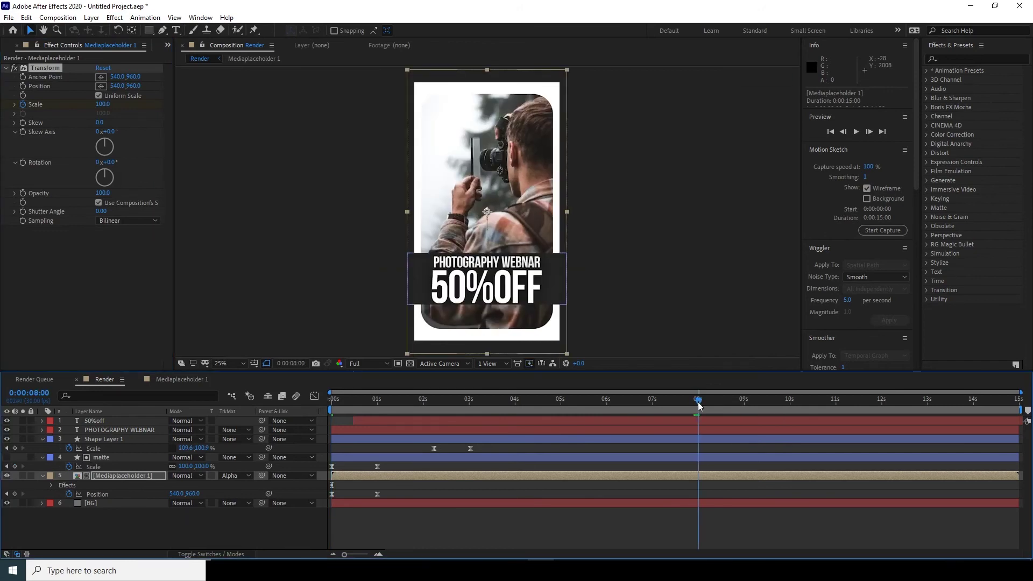
drag(102, 109, 113, 105)
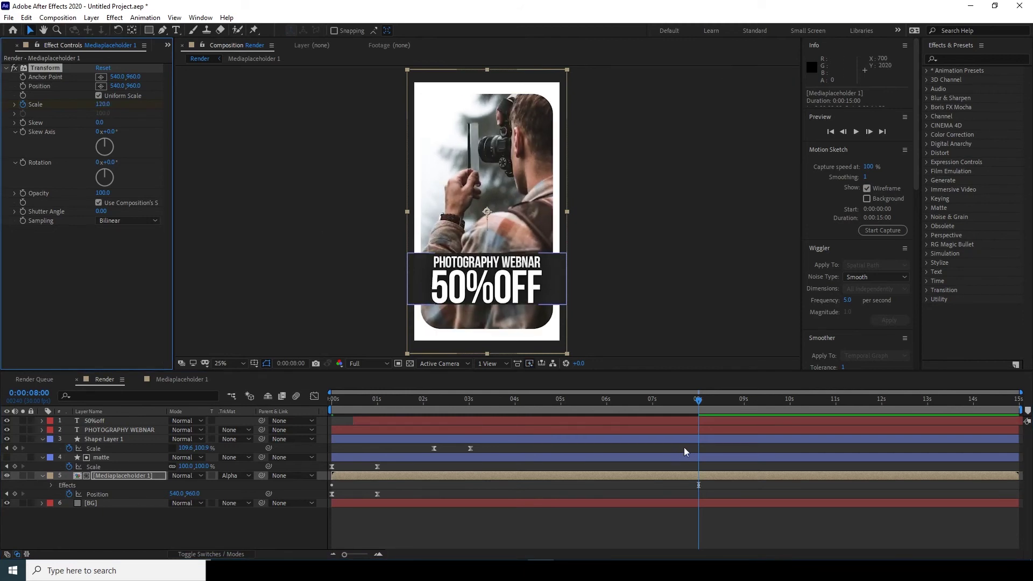
drag(646, 408, 220, 431)
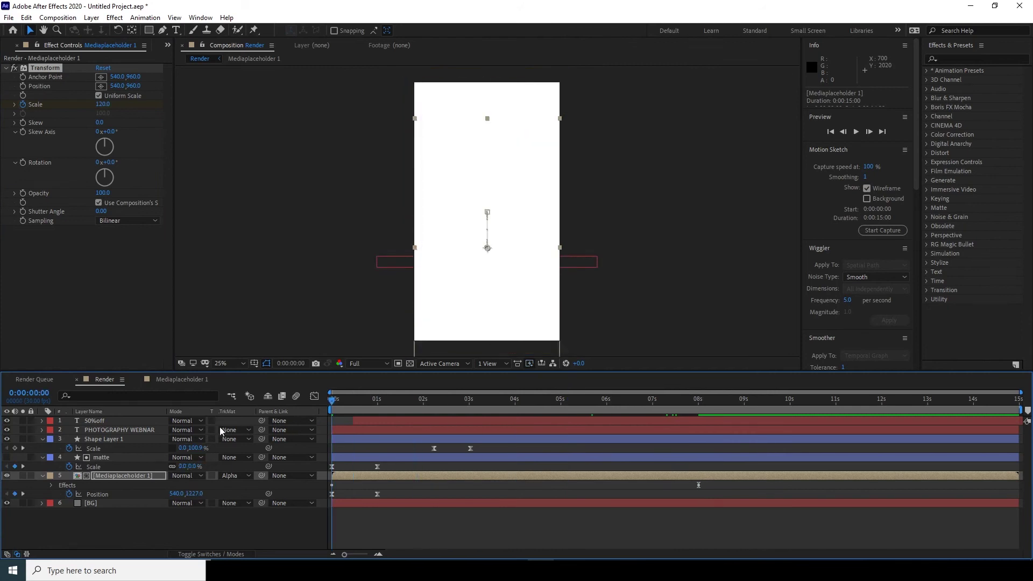
key(space)
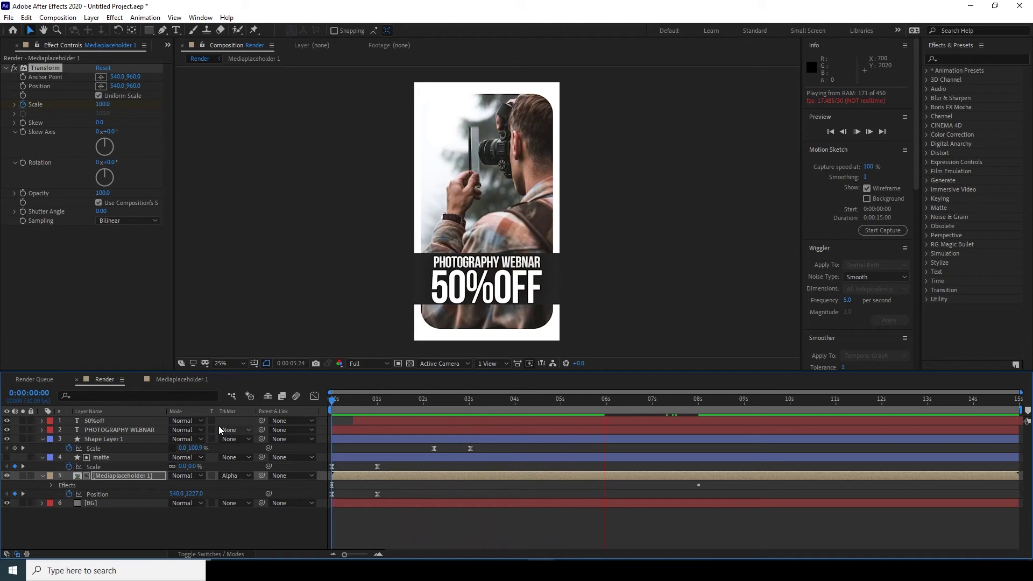
key(space)
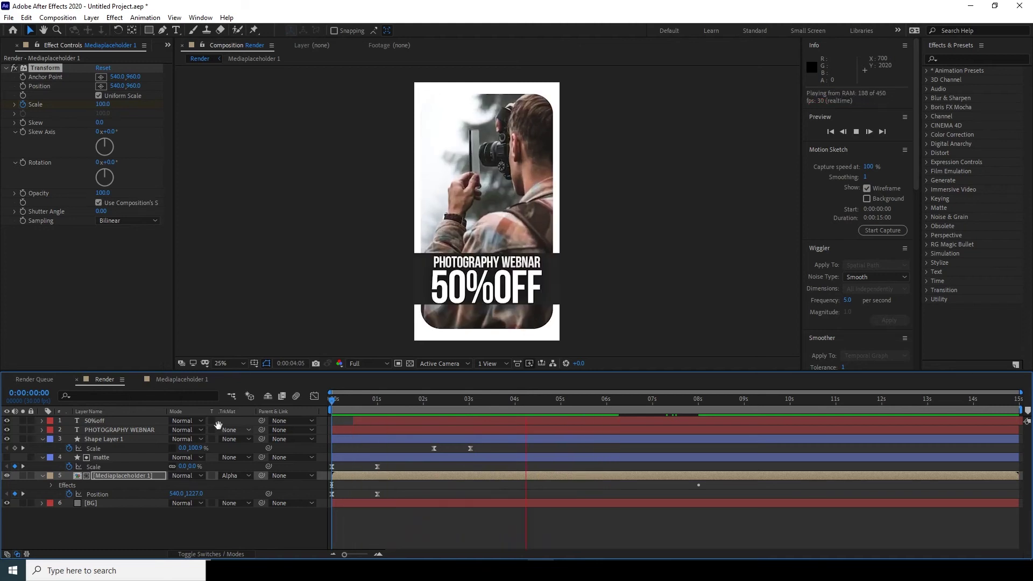
click(175, 31)
click(477, 87)
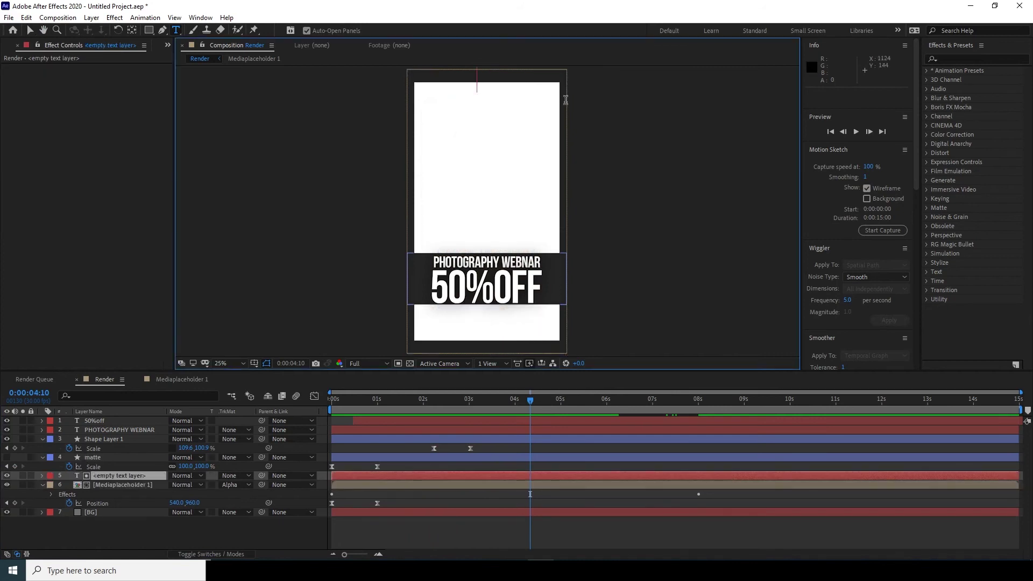
text(www.windystudio.com)
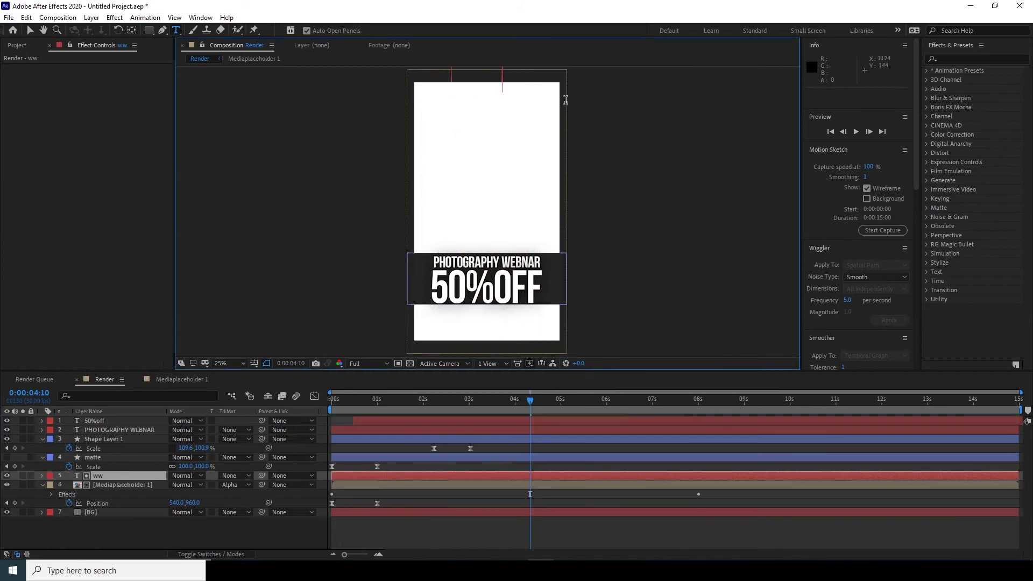
drag(119, 475, 104, 433)
Step: Give the URL text a Fill effect using the dark colour sampled from the title banner
click(115, 17)
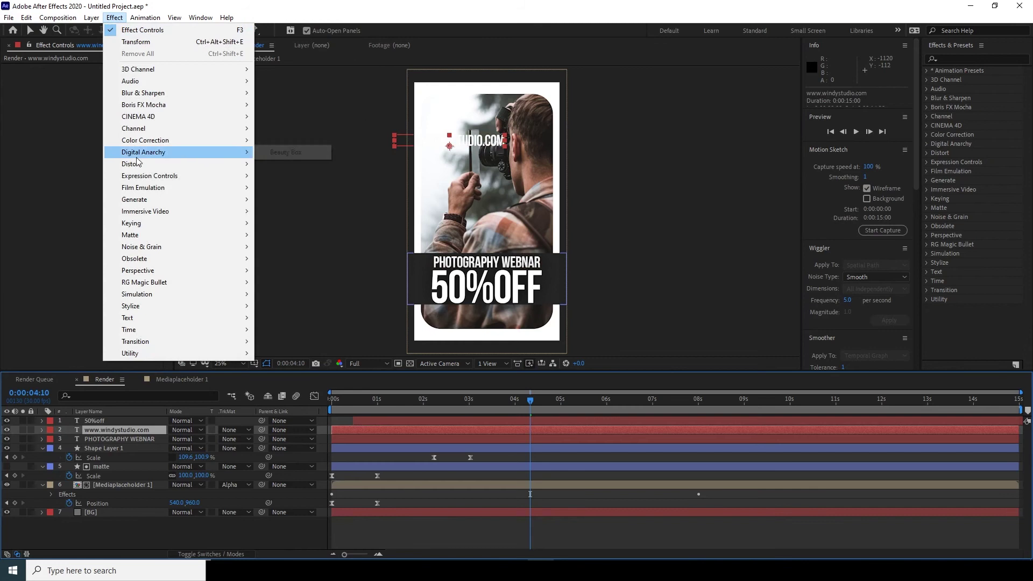
mouse_move(144, 227)
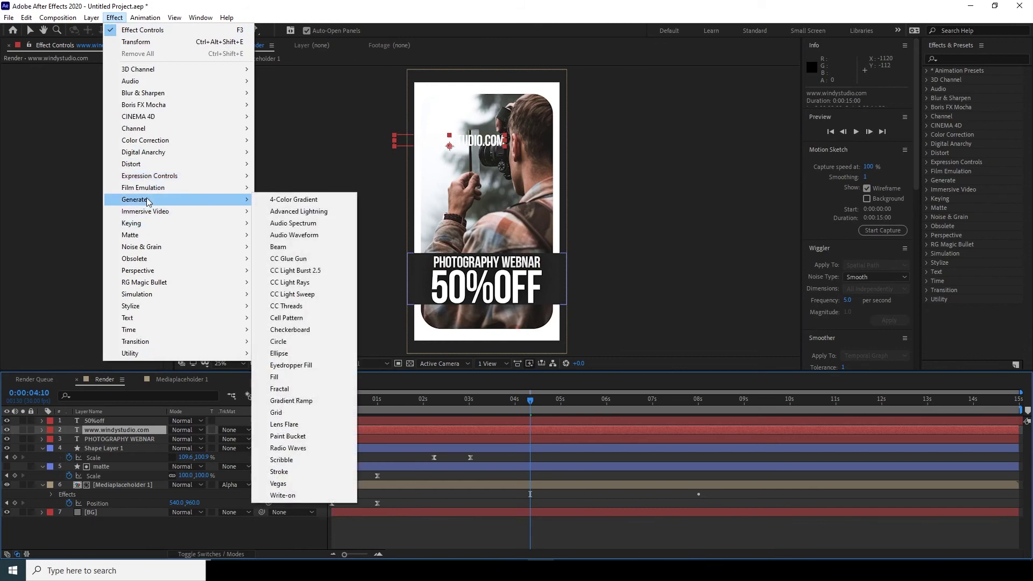
mouse_move(191, 201)
click(280, 376)
click(101, 96)
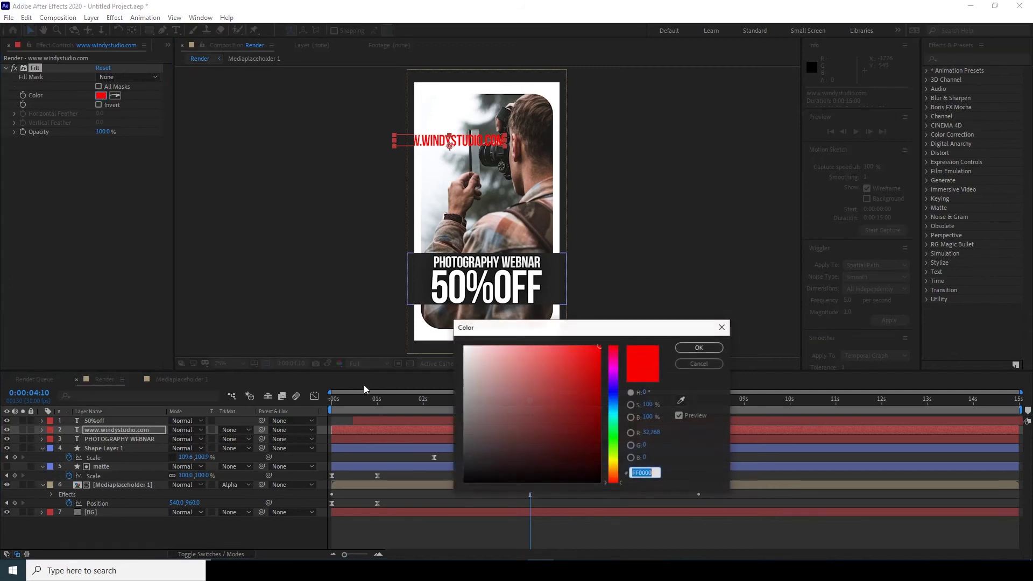
click(680, 401)
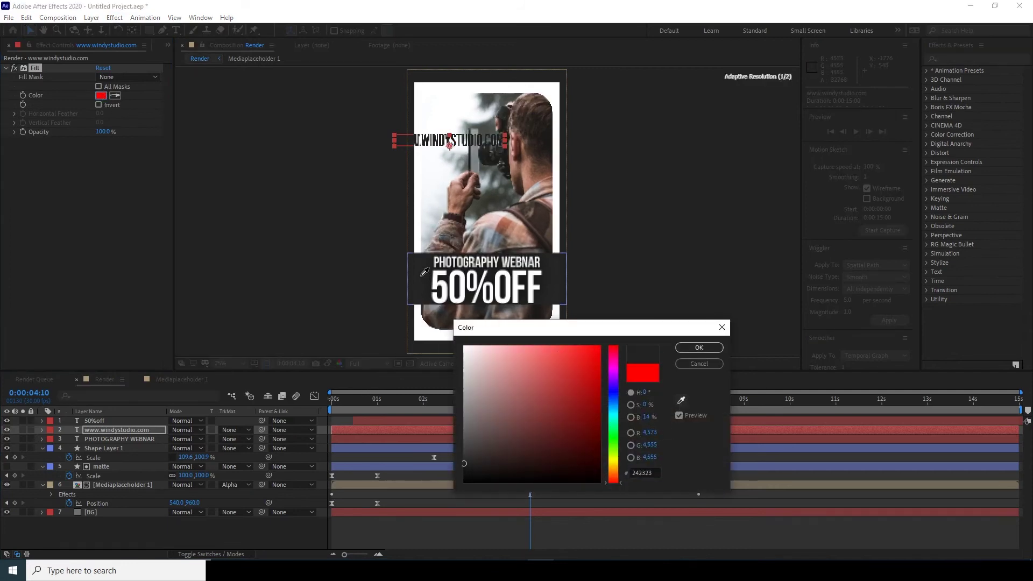
click(683, 347)
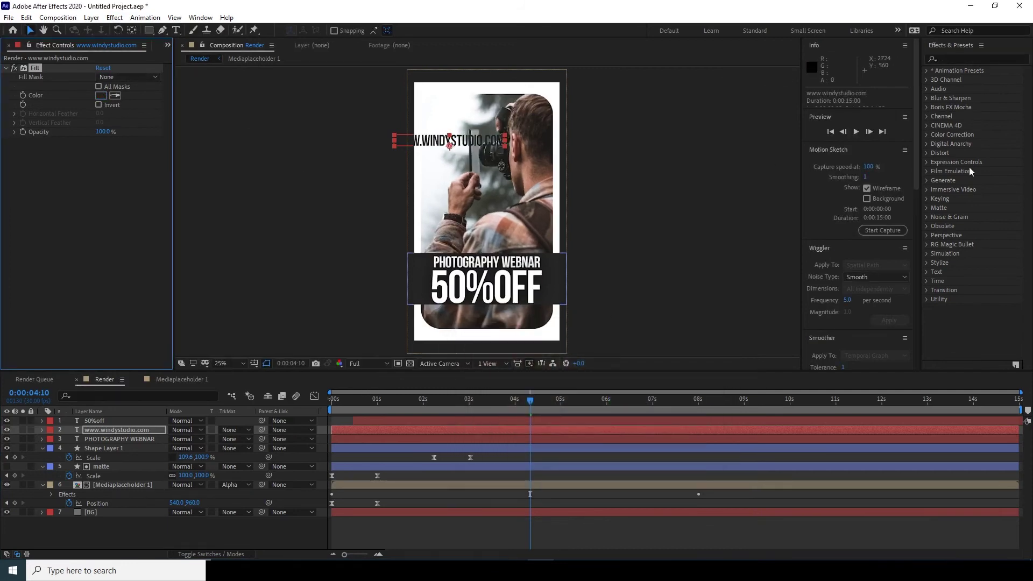
Step: Set the URL text to 62 px, centre it horizontally and place it at the frame's top
drag(916, 172, 922, 357)
drag(824, 263, 794, 262)
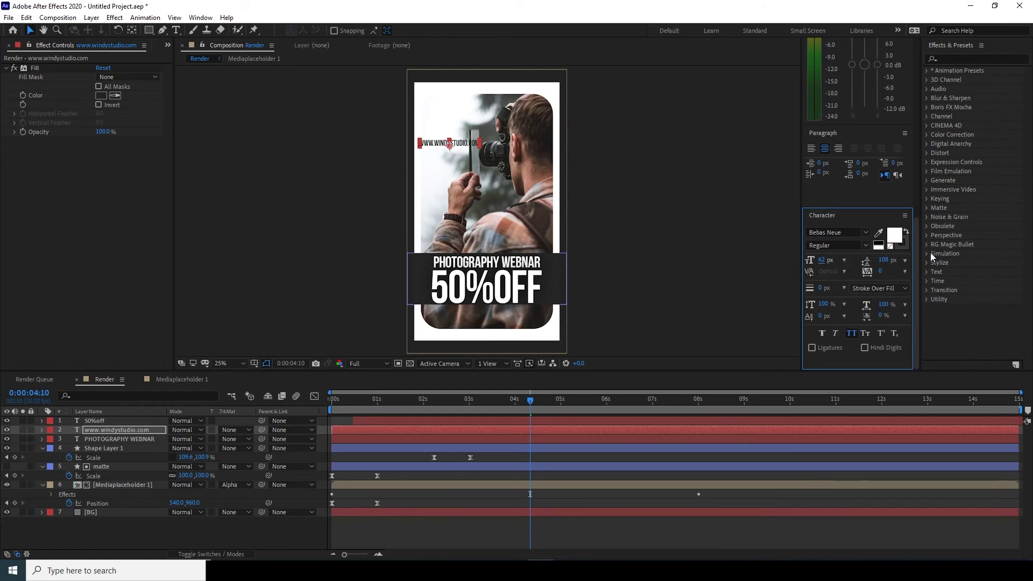
drag(917, 257, 906, 112)
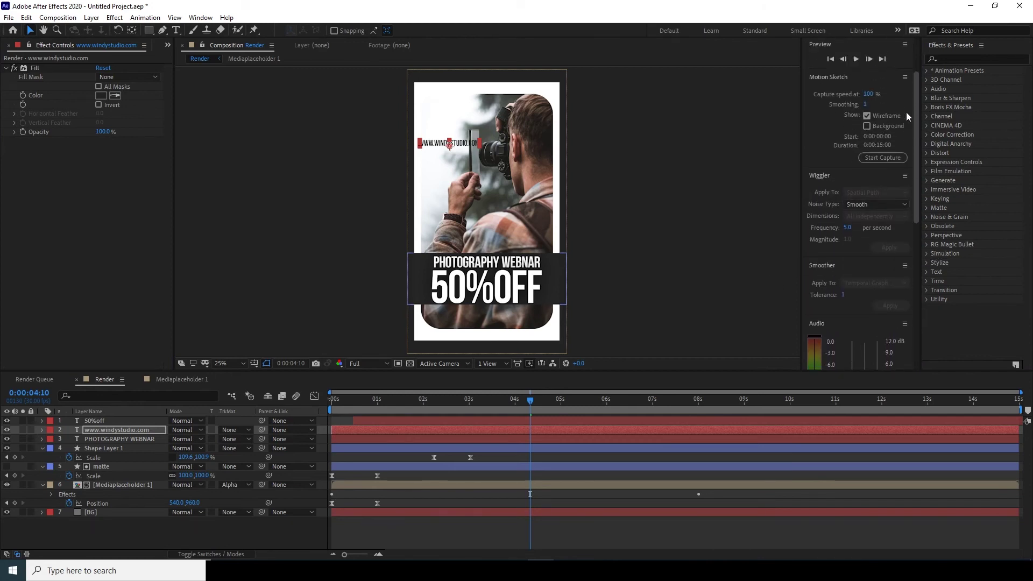
scroll(831, 338, down, 5)
click(831, 337)
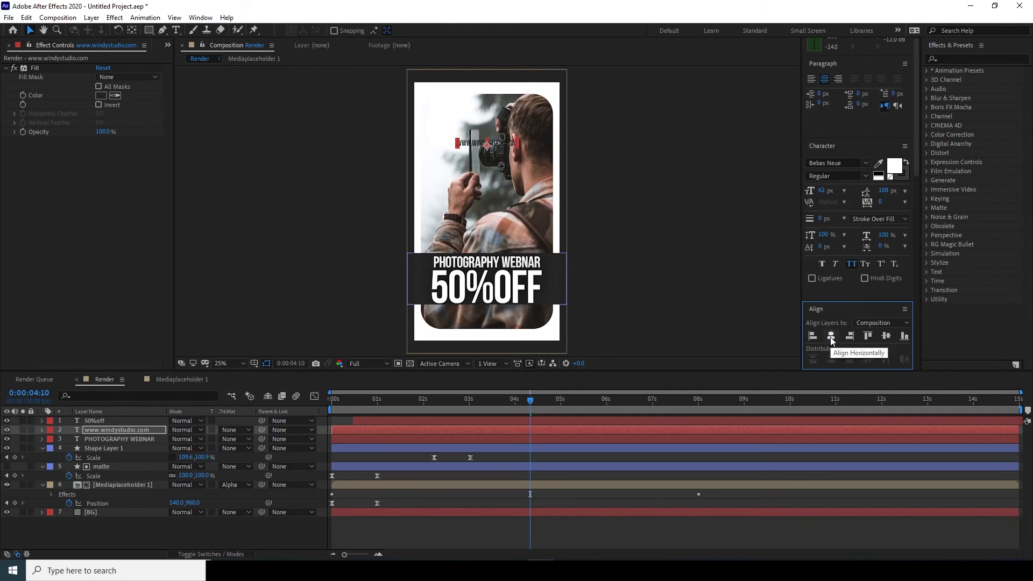
drag(487, 148, 488, 92)
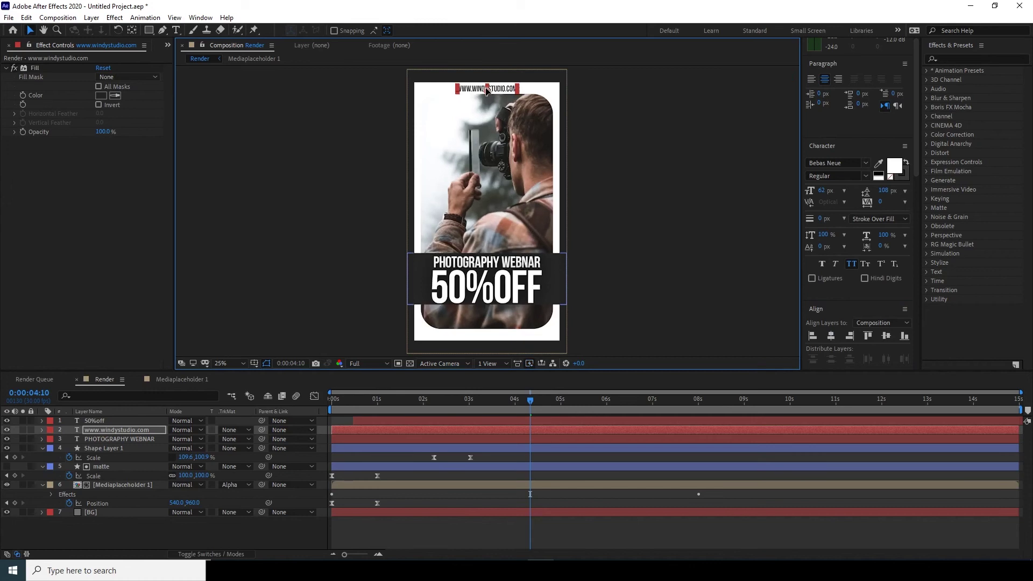
click(471, 401)
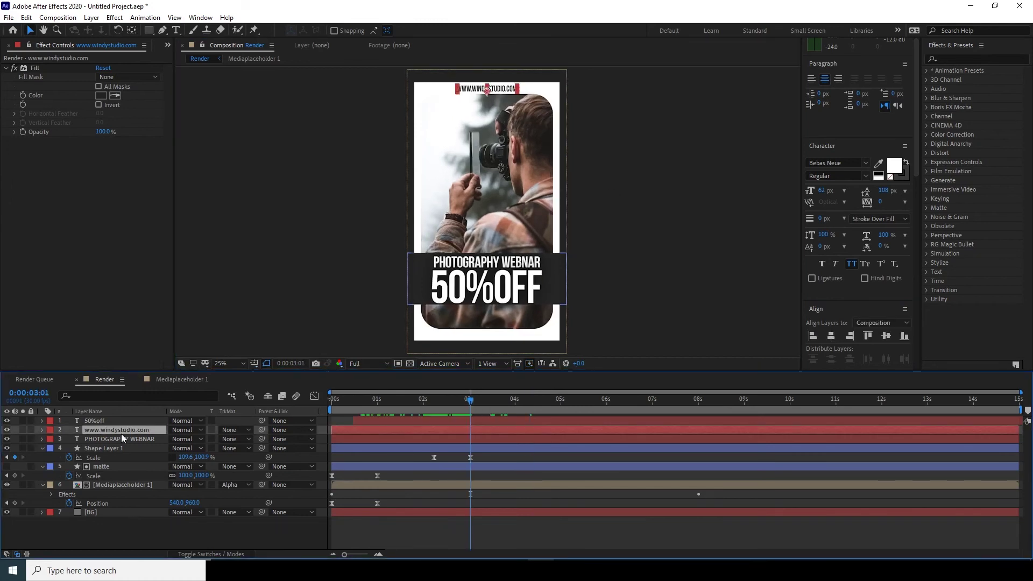
Step: Keyframe the URL's Position at 3:01 and 4:00, raising the first above the frame
key(p)
click(69, 440)
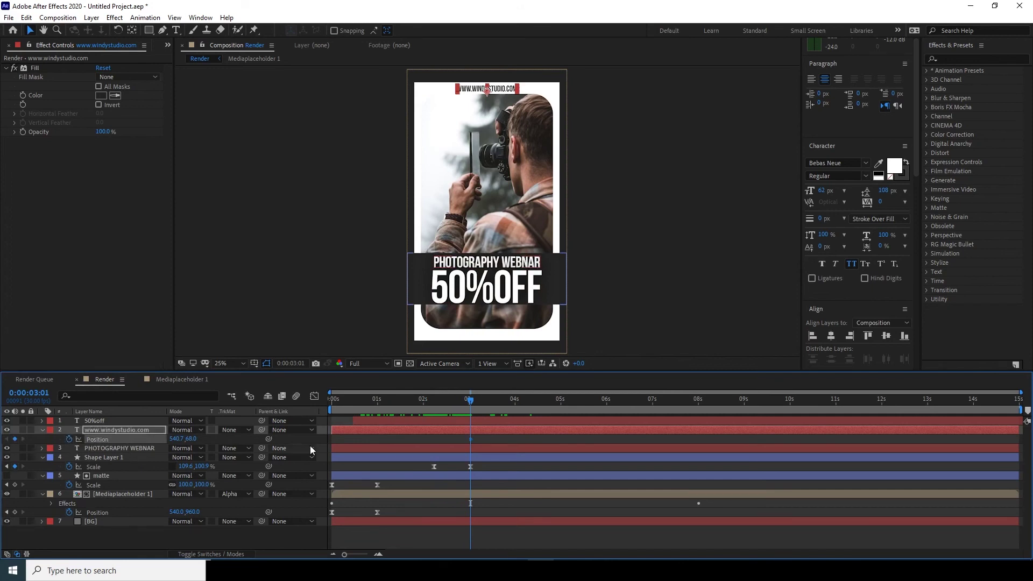
click(514, 408)
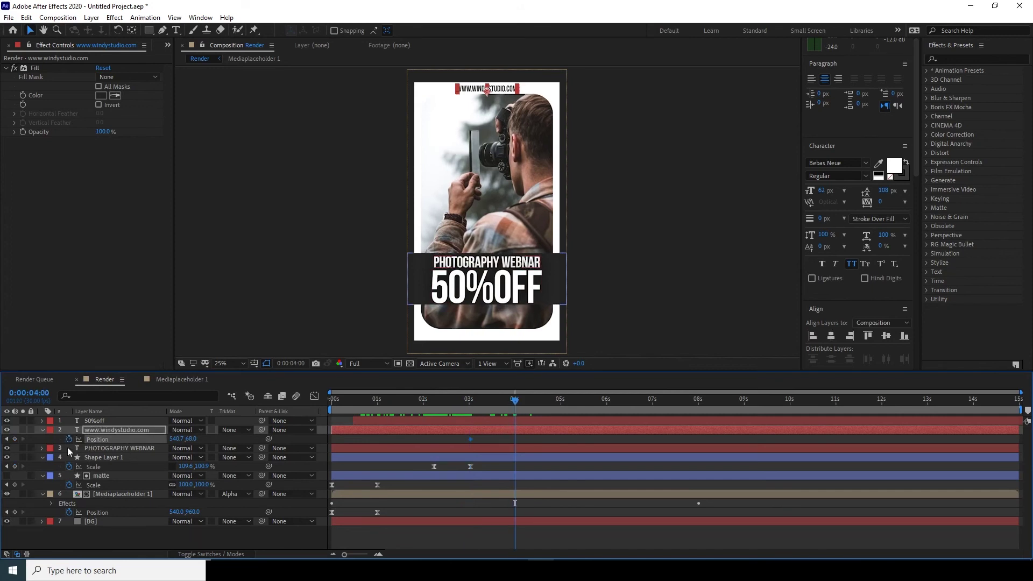
click(15, 439)
drag(475, 403, 471, 405)
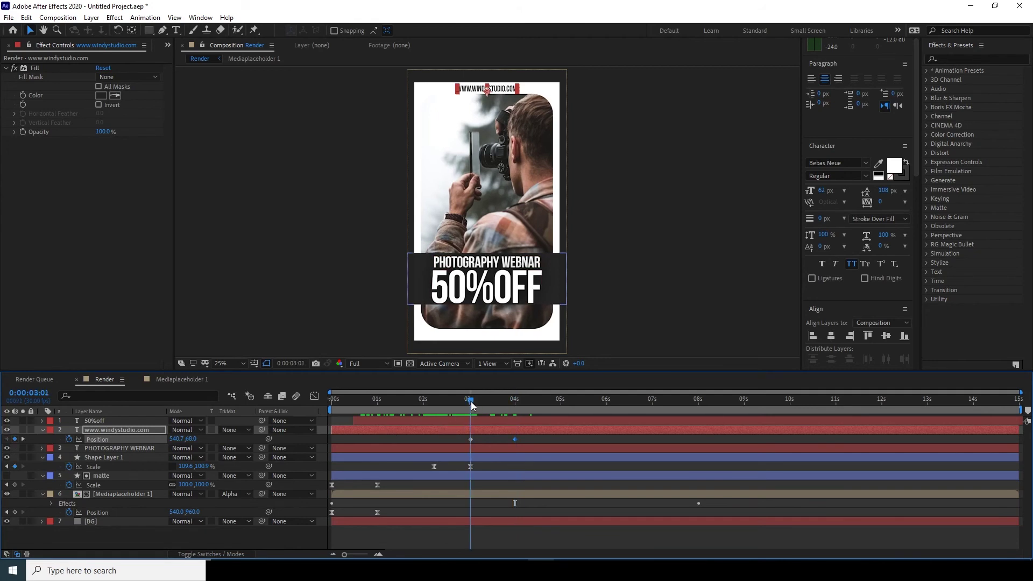
drag(494, 89, 494, 79)
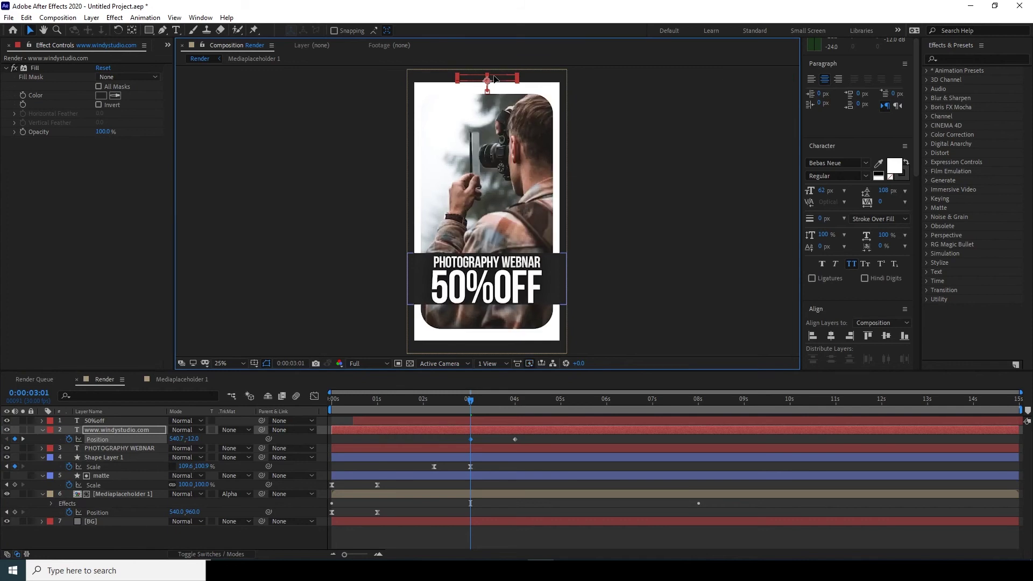
click(665, 224)
drag(472, 406, 454, 441)
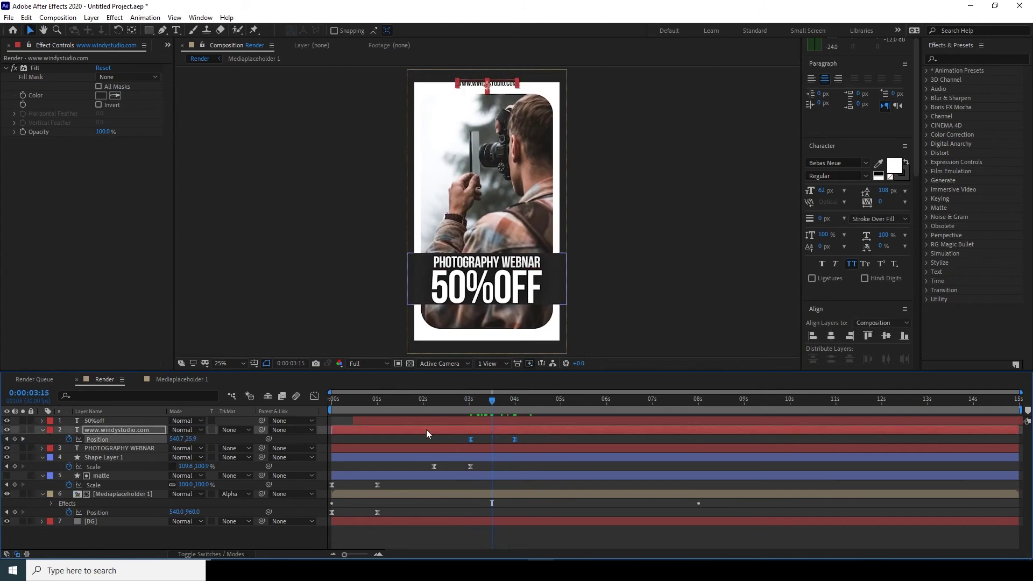
Step: Ease the URL slide-in in the speed graph so it starts fast, then preview
click(314, 396)
drag(542, 519, 490, 532)
click(314, 396)
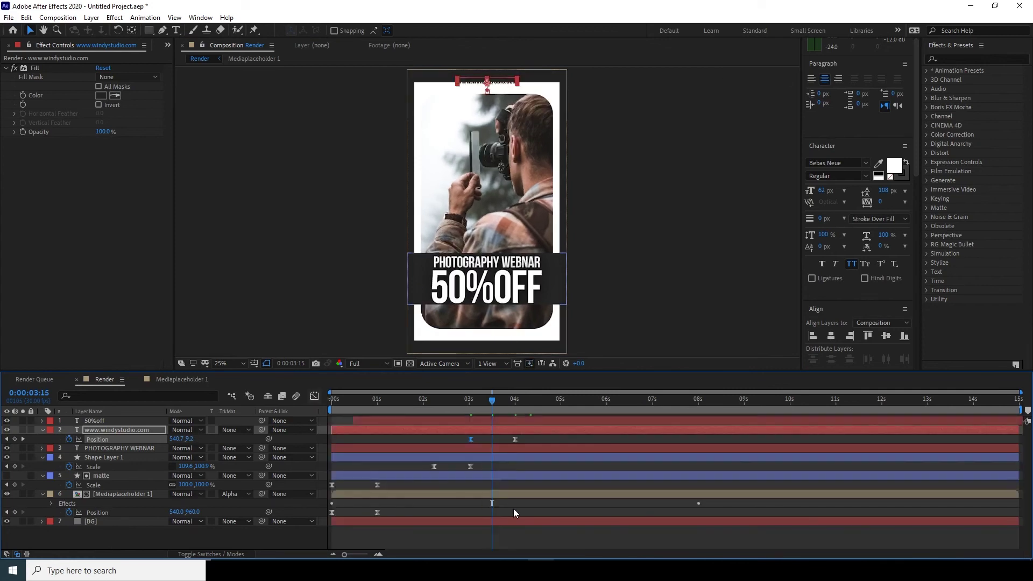
click(600, 547)
drag(455, 402, 329, 403)
key(space)
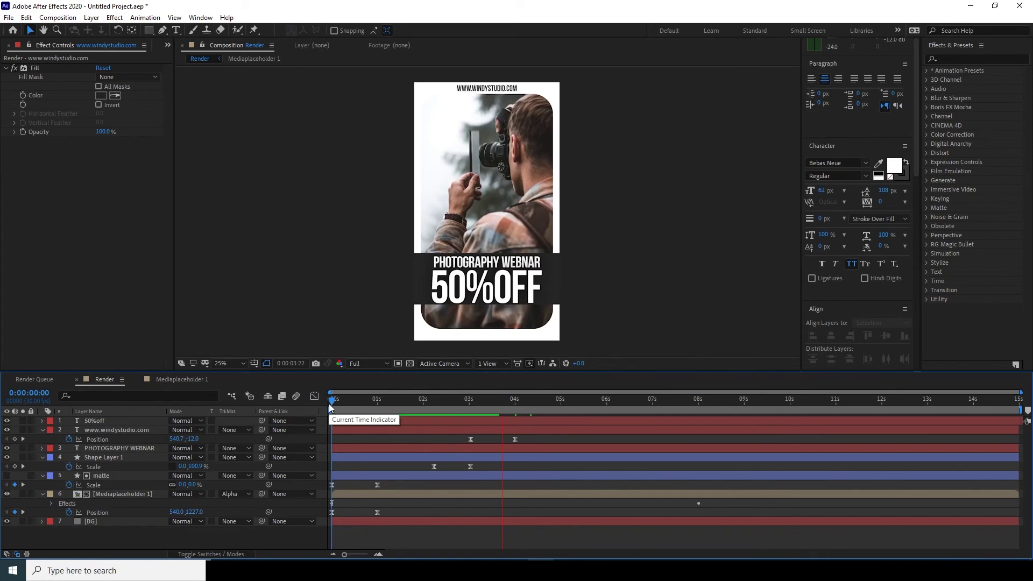
Step: Shift the URL slide keyframes earlier to align with the banner scaling, starting at Y 141
key(space)
drag(444, 402, 434, 402)
mouse_move(461, 437)
mouse_down()
mouse_move(515, 440)
mouse_move(470, 439)
mouse_up()
click(451, 402)
key(j)
drag(193, 438, 280, 434)
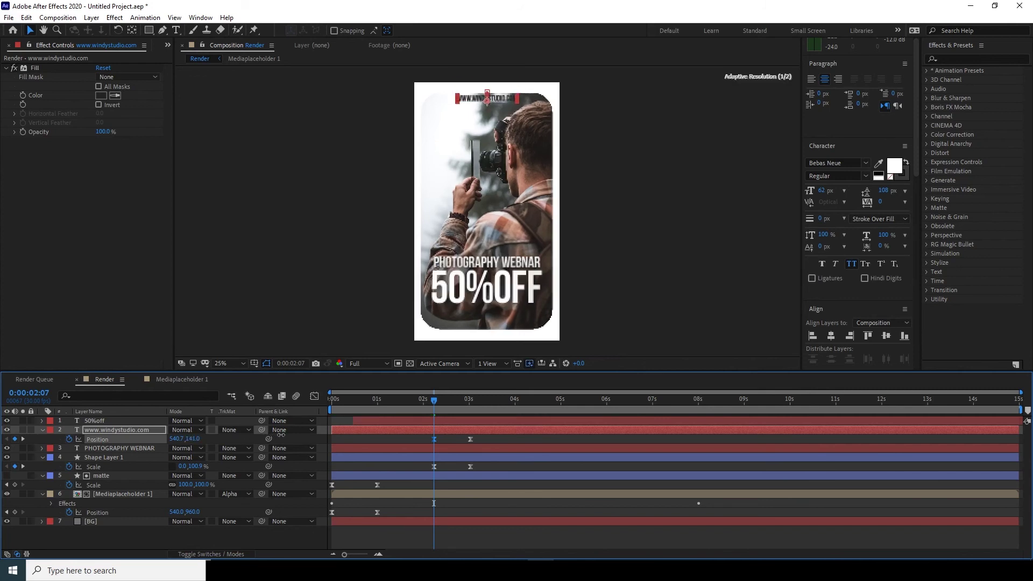
Step: Move the URL layer down just above [BG] and preview
click(113, 431)
click(125, 440)
drag(125, 441, 134, 507)
click(523, 530)
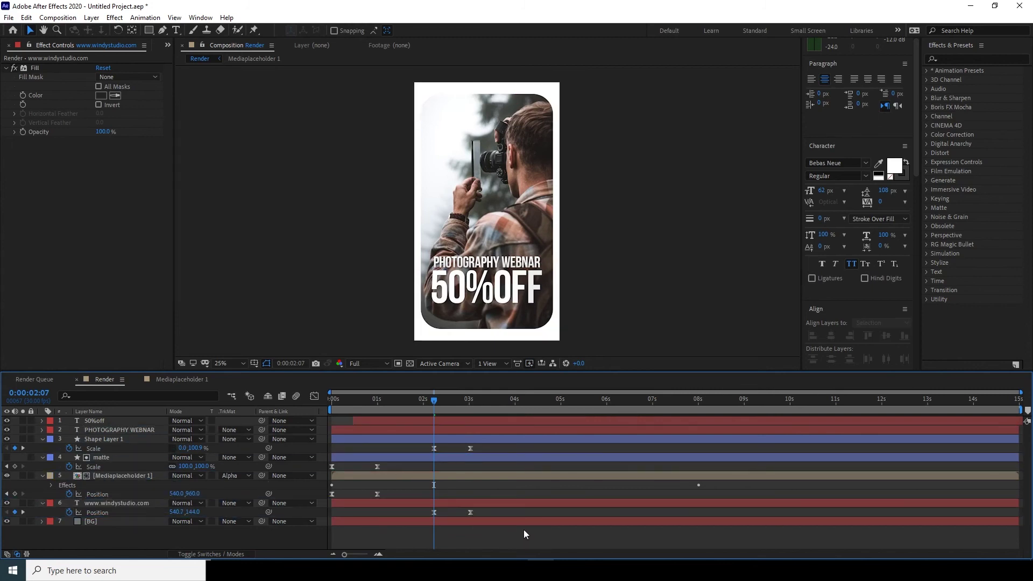
key(space)
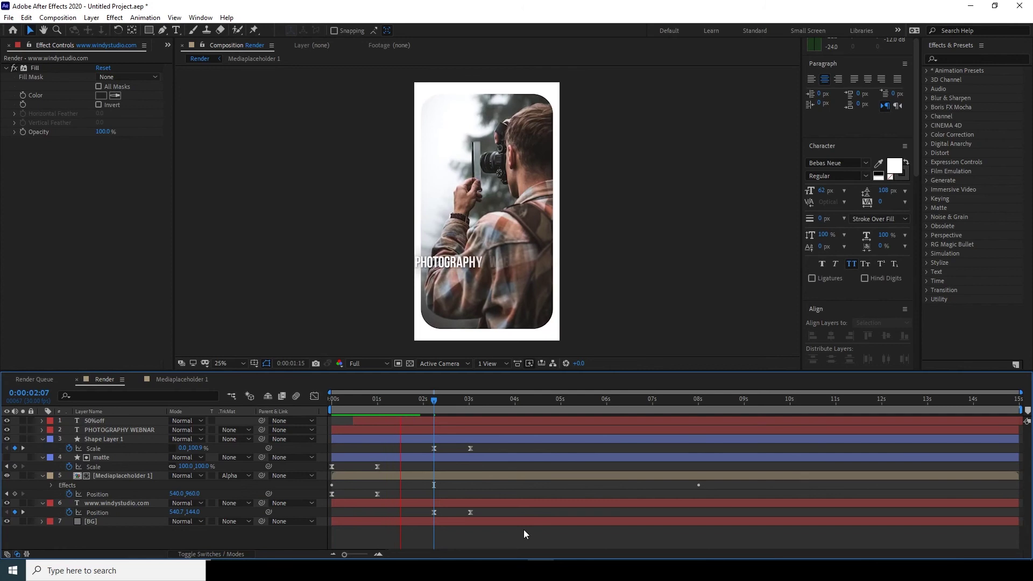
key(space)
Step: Trim the URL layer's in-point to 0:00:02:07 with Alt+[ and preview the result
click(437, 503)
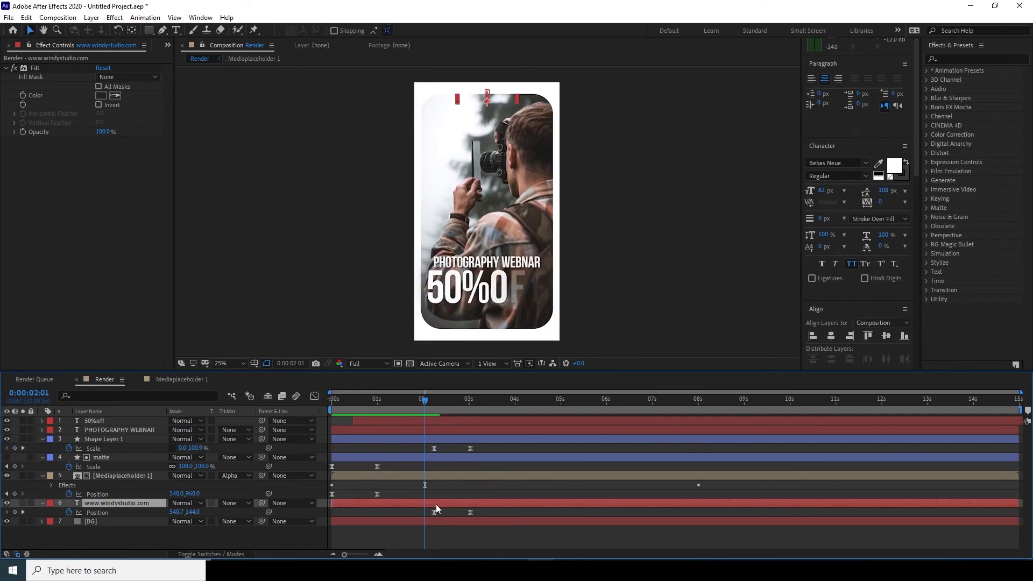
drag(425, 399, 433, 401)
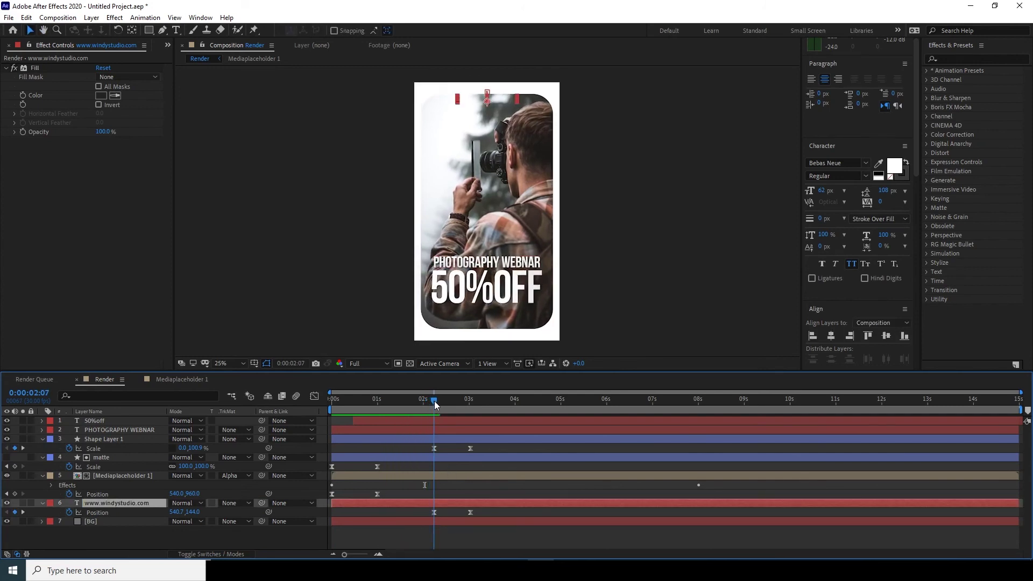
key(alt+bracketleft)
click(531, 538)
key(space)
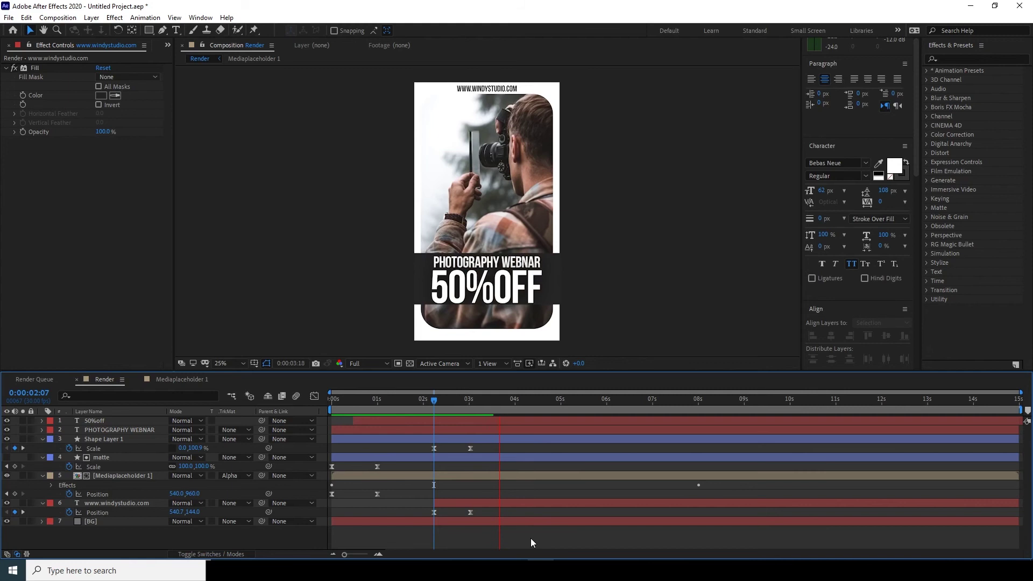
key(space)
key(space)
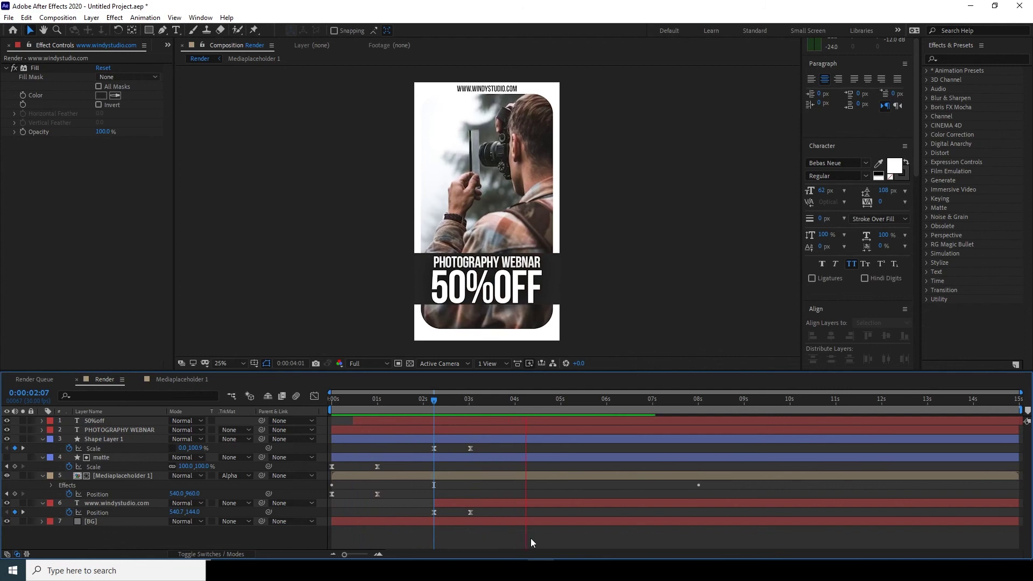
key(space)
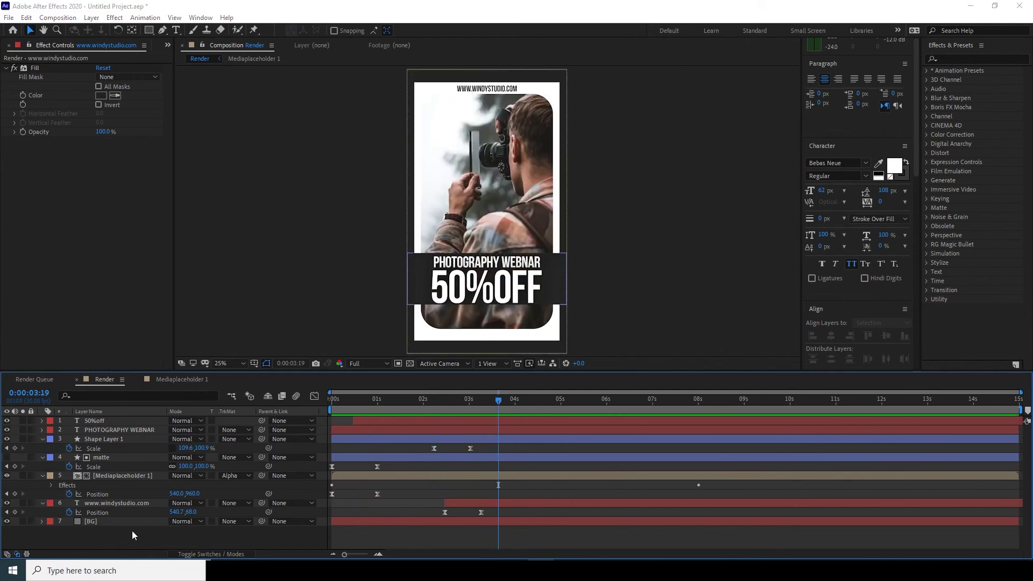
key(ctrl+y)
Step: Name the new solid 'waves' and move it just above BG
text(waves)
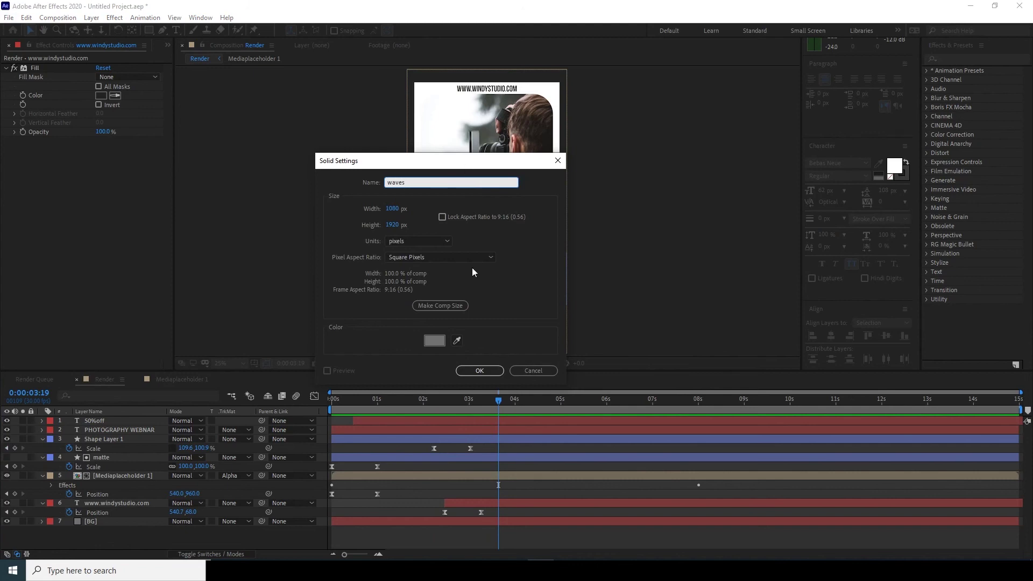
click(479, 370)
drag(104, 421, 130, 525)
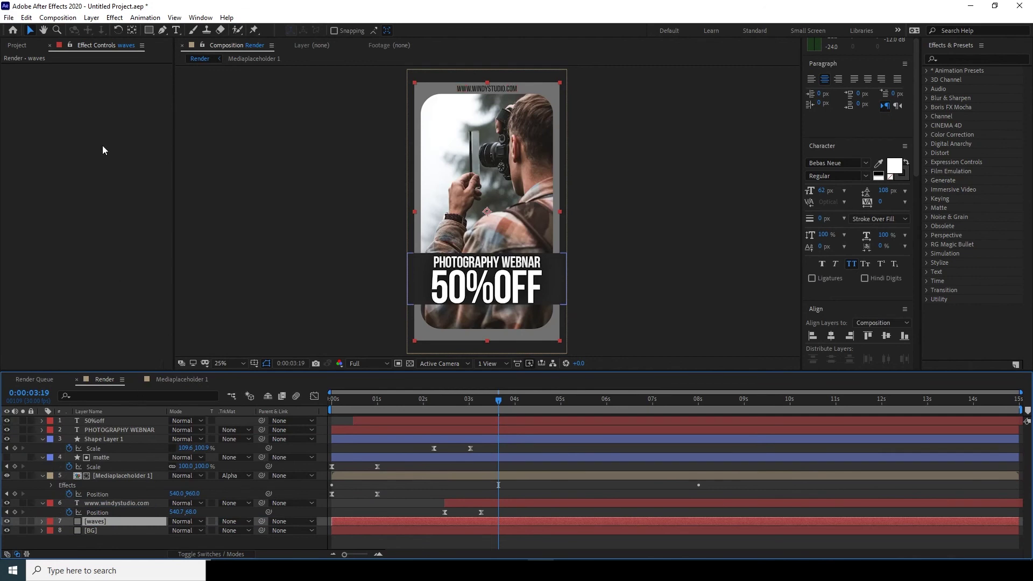
Step: Apply Effect > Generate > Radio Waves to the waves layer
click(114, 17)
mouse_move(161, 299)
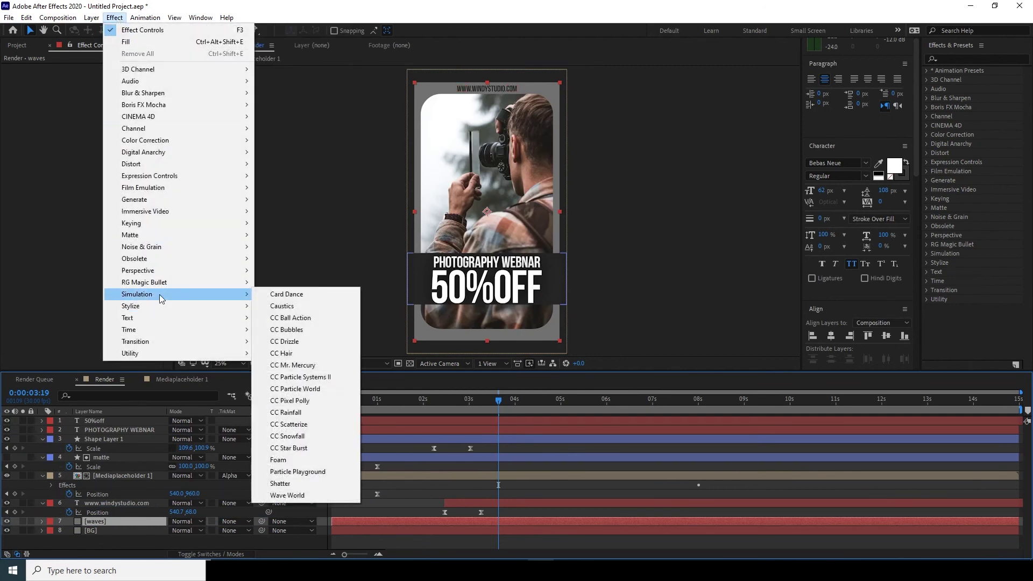
mouse_move(150, 211)
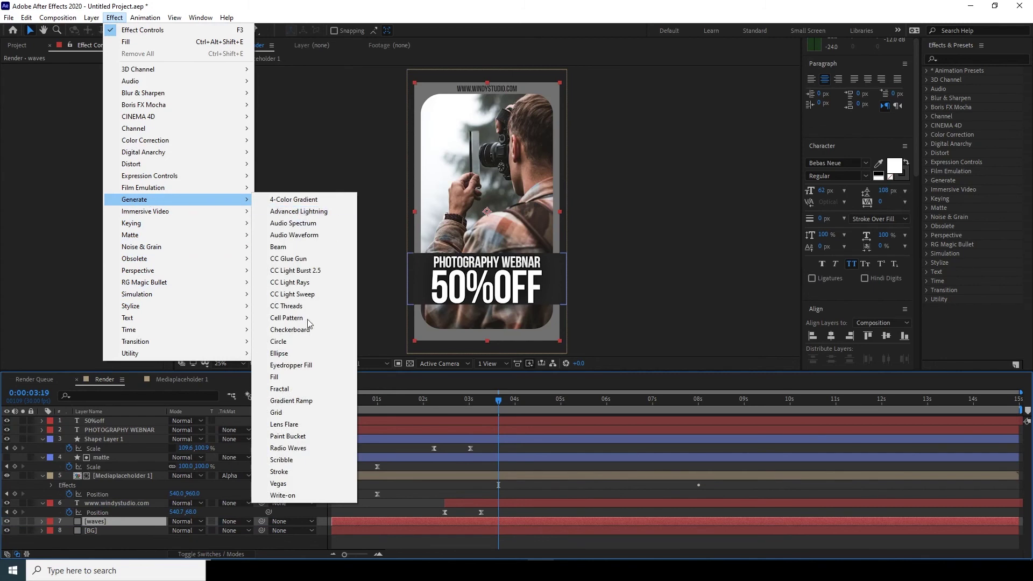
click(288, 448)
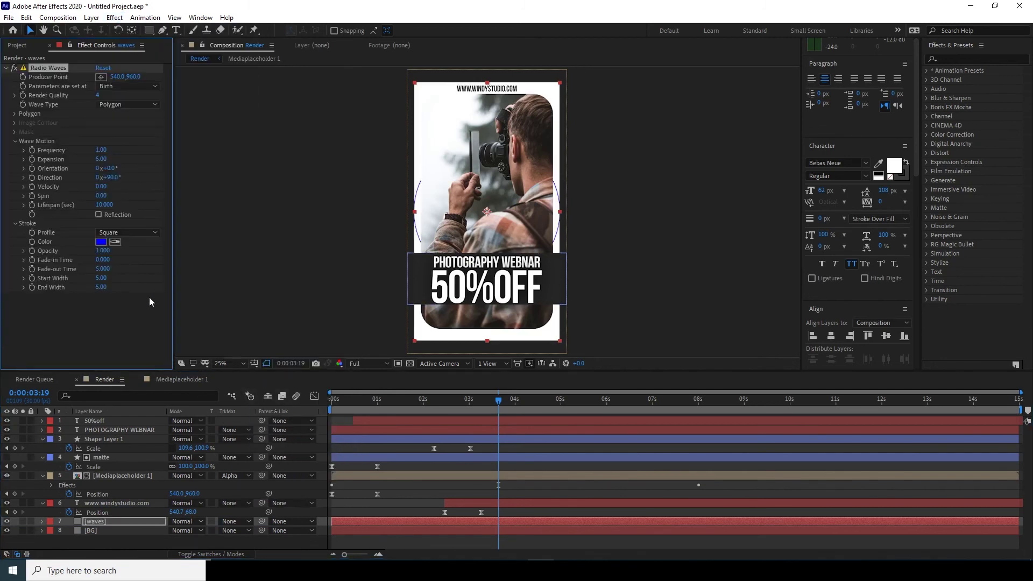
Step: Solo the waves layer and add a Fill effect coloured white to its rings
click(95, 523)
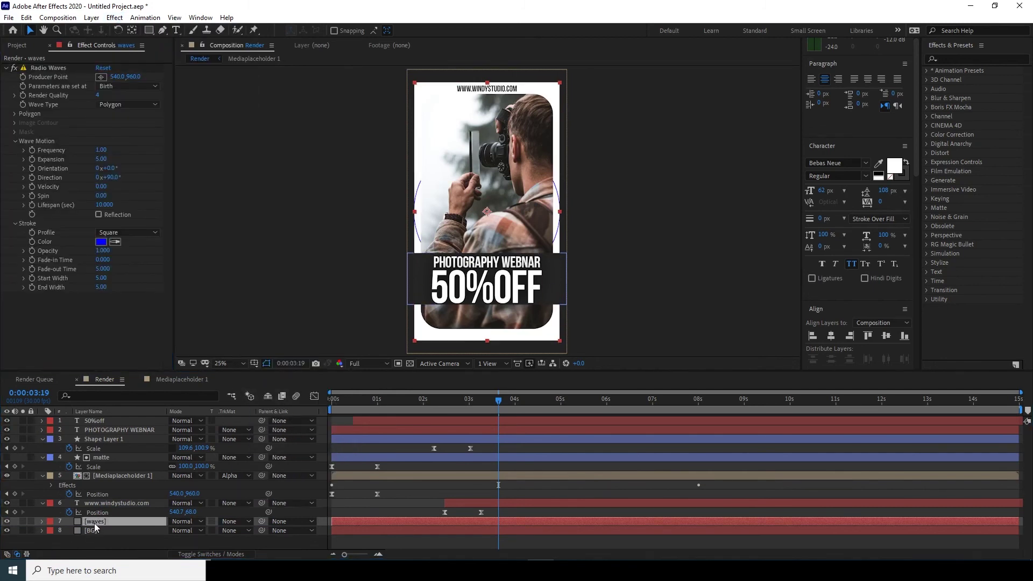
click(23, 521)
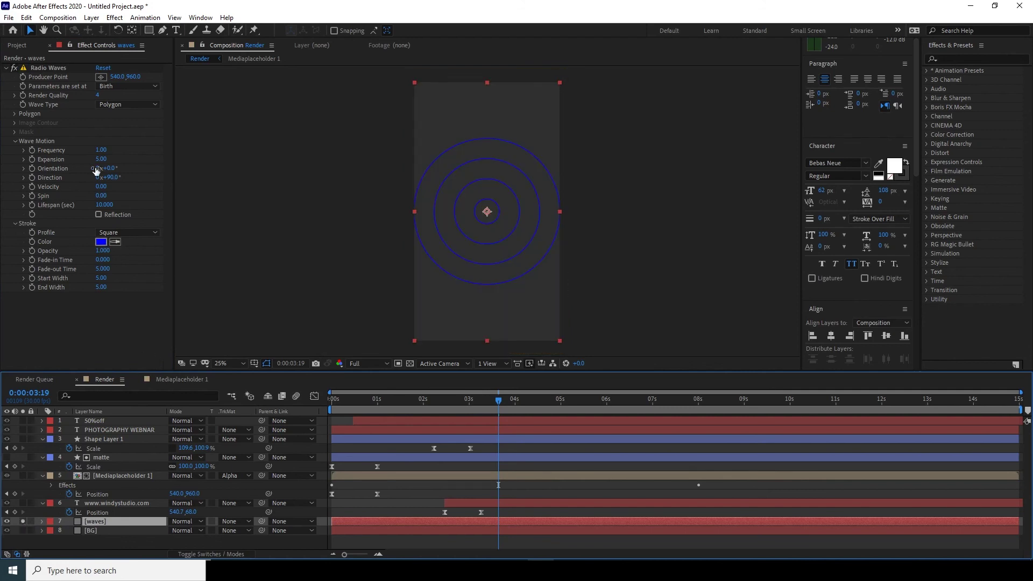
click(114, 17)
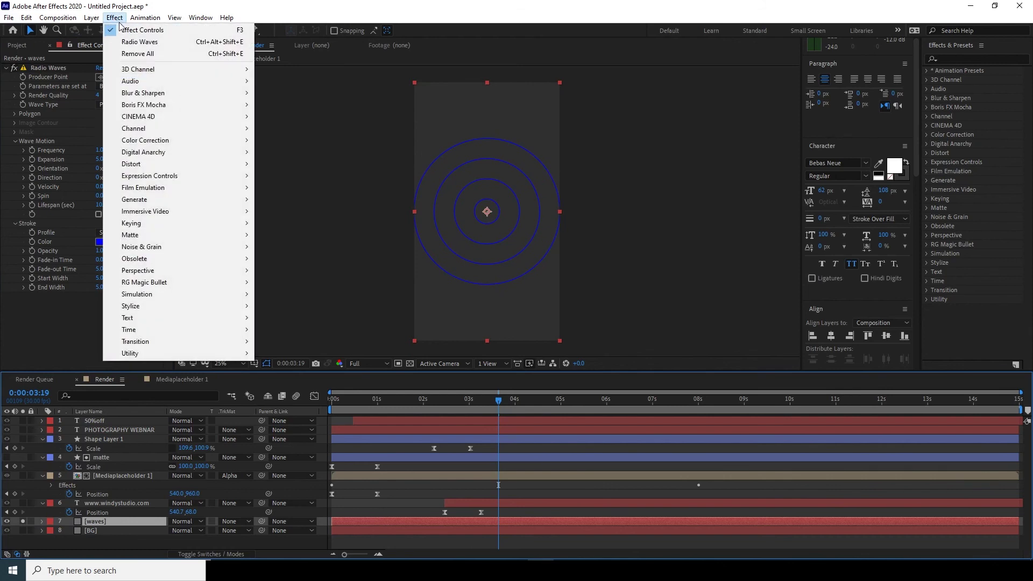
mouse_move(135, 200)
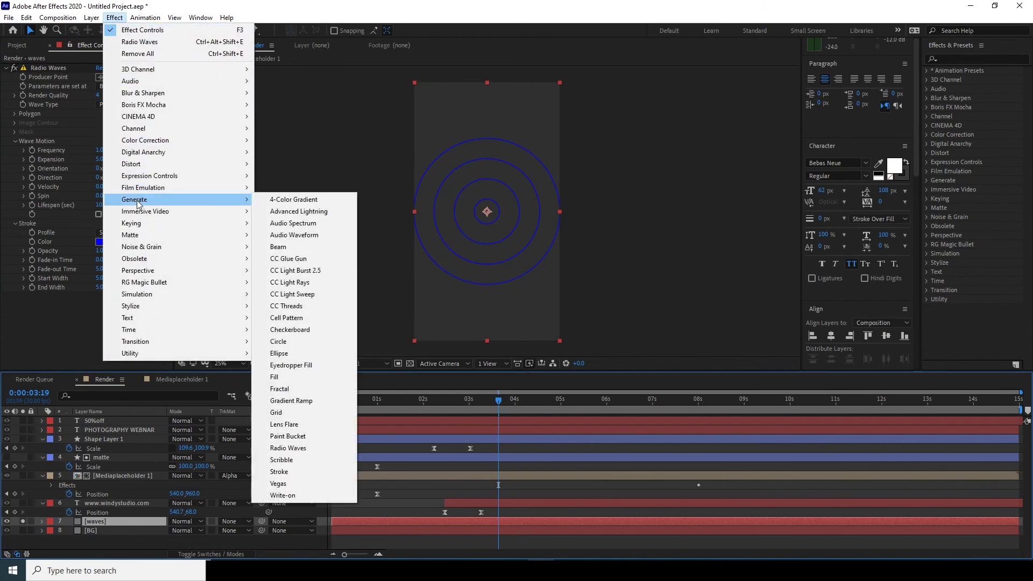
click(274, 377)
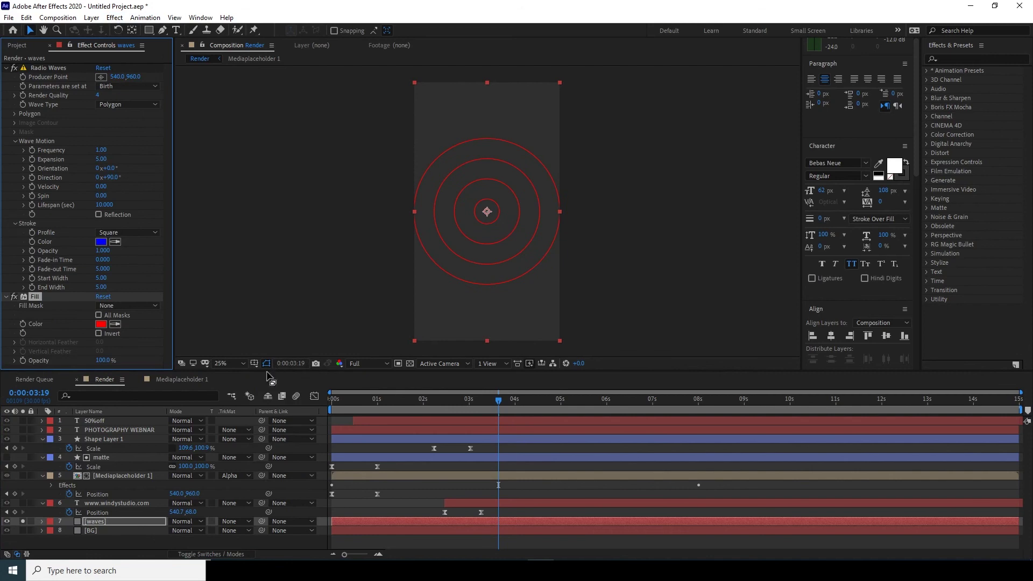
click(101, 323)
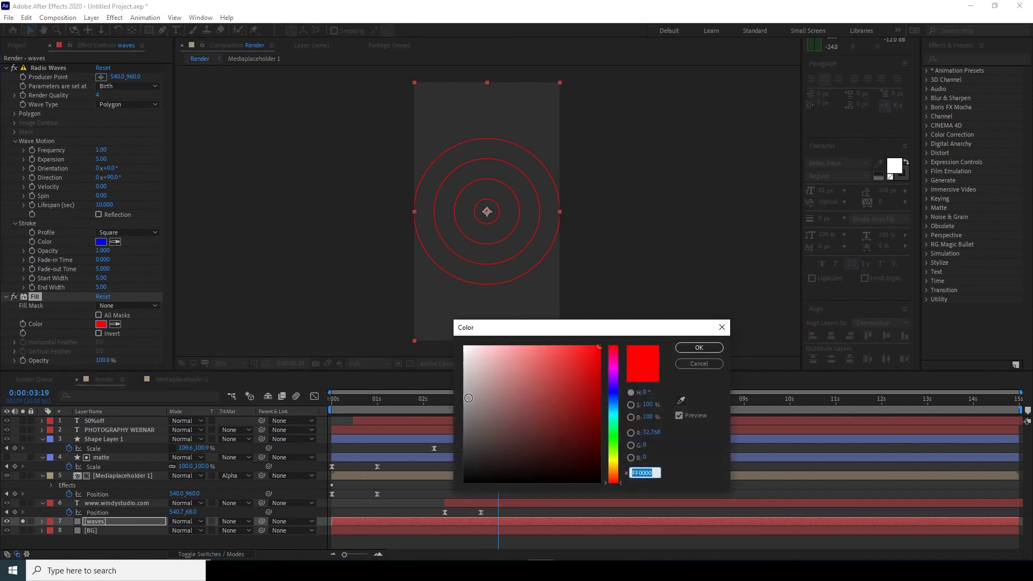
drag(468, 398, 438, 302)
click(697, 348)
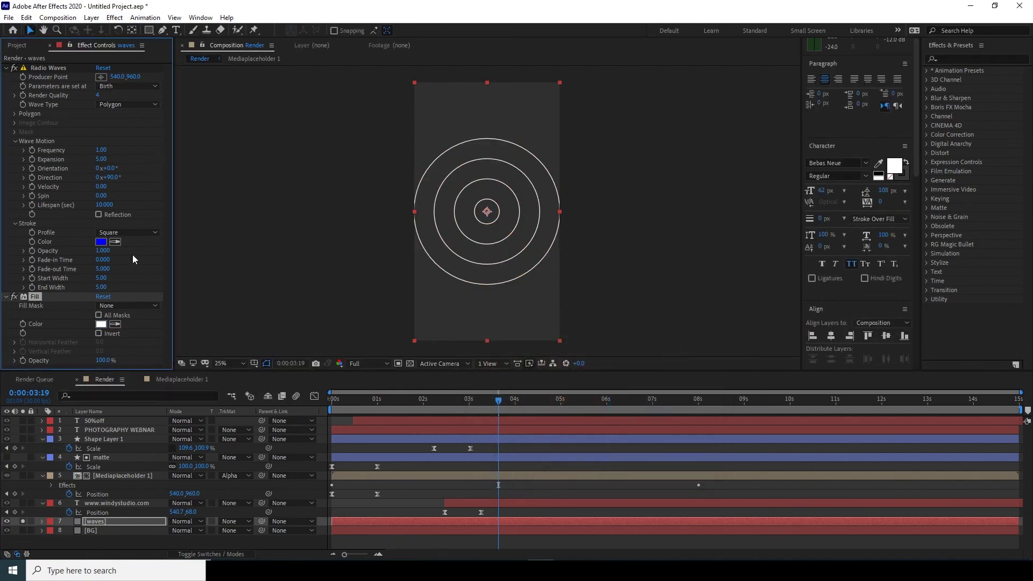
Step: Make the Radio Waves polygon a curvy three-sided star: Sides 3, Star on, Curvyness raised
click(15, 114)
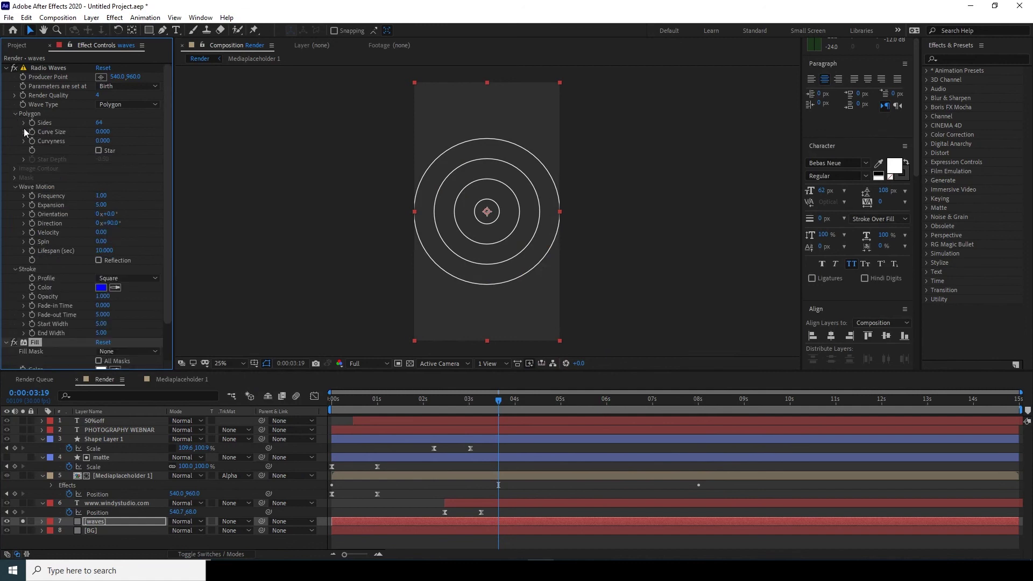
click(24, 124)
drag(92, 137, 20, 141)
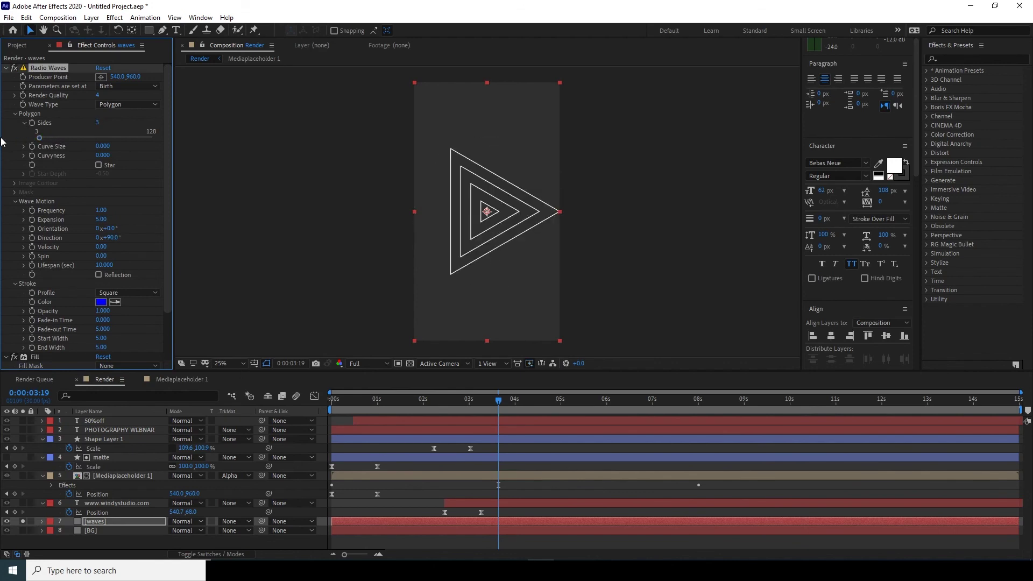
click(98, 165)
drag(102, 156, 138, 149)
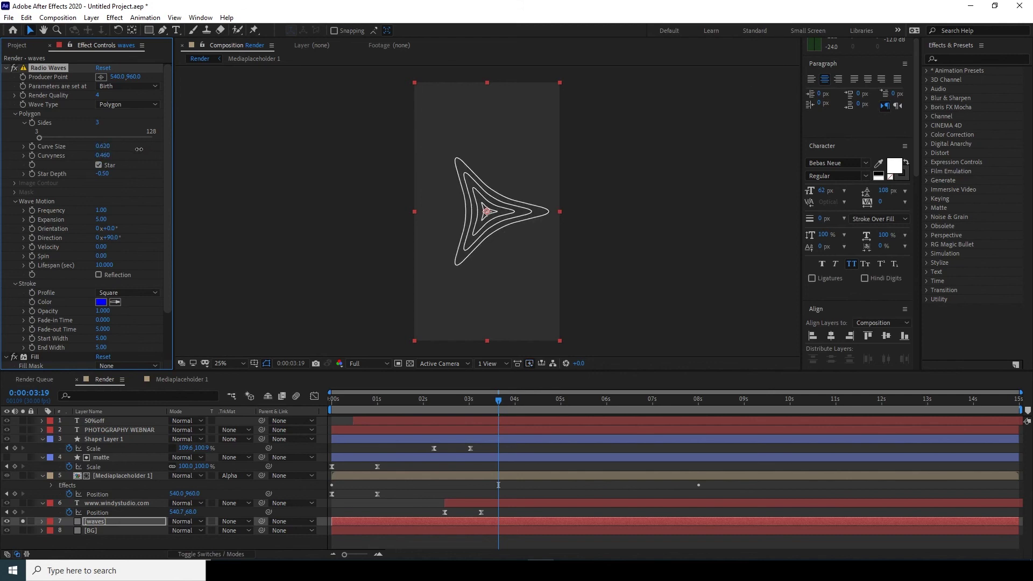
Step: Set wave Expansion to 13.30 and Frequency to 2.10, then return to the timeline start
drag(99, 219, 140, 217)
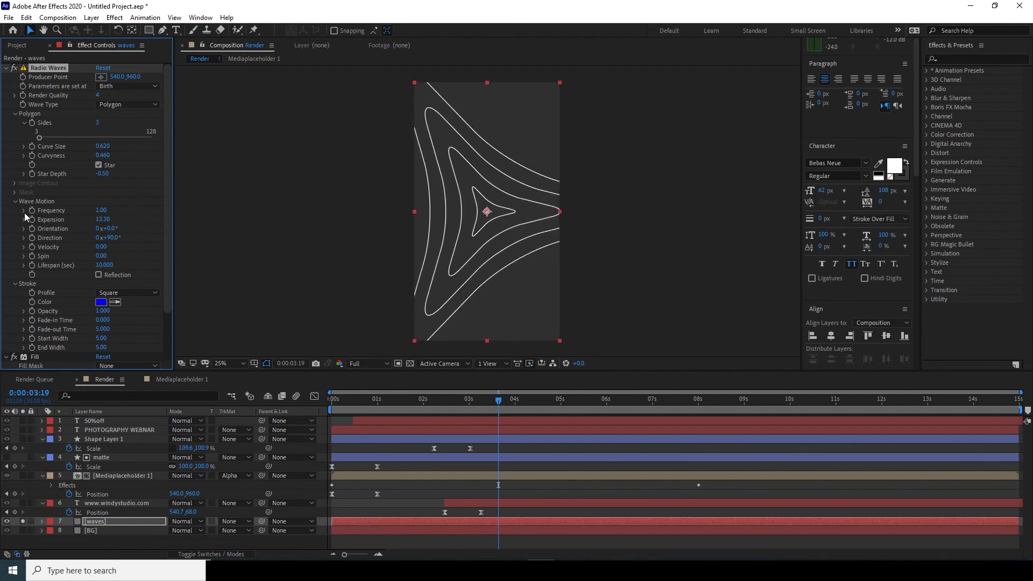
click(24, 210)
drag(45, 226, 51, 226)
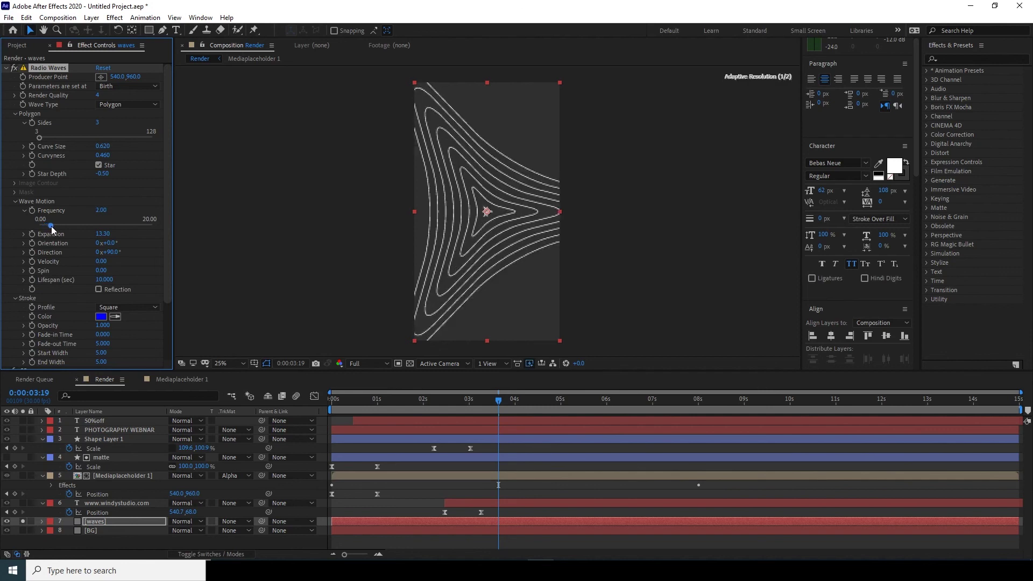
click(391, 510)
drag(360, 403, 324, 411)
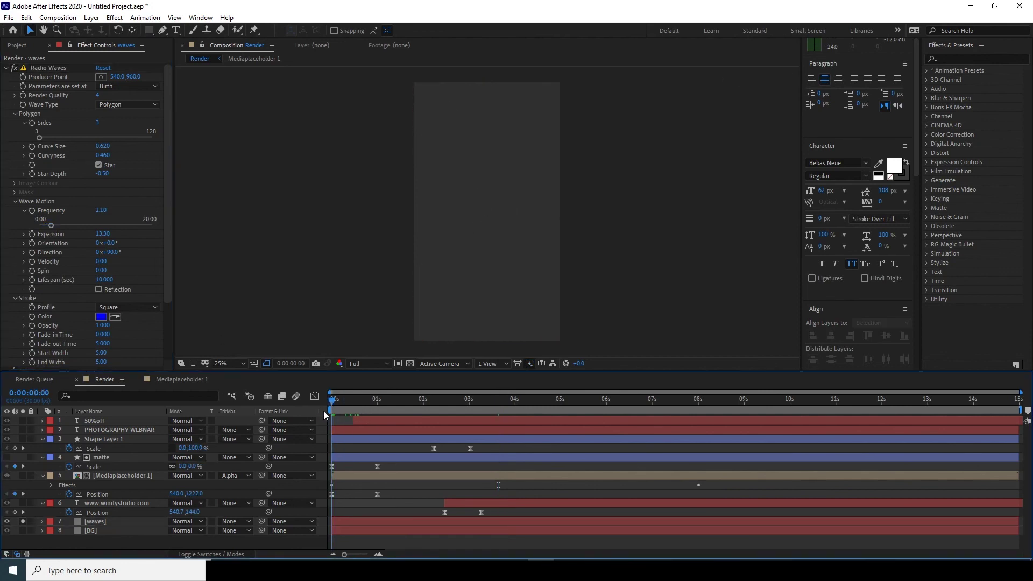
Step: Stretch the waves layer from 0:00 to the composition end and unsolo it
click(349, 522)
drag(527, 523, 301, 536)
drag(790, 519, 1031, 510)
click(24, 521)
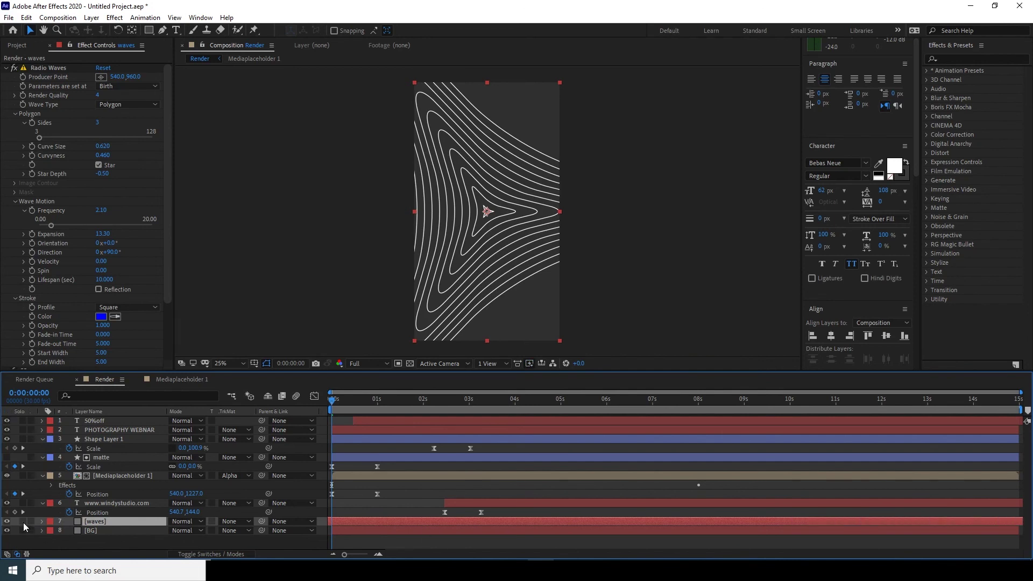
Step: Change the BG layer's Fill color to dark grey 262626
click(96, 531)
click(101, 95)
drag(458, 449, 461, 461)
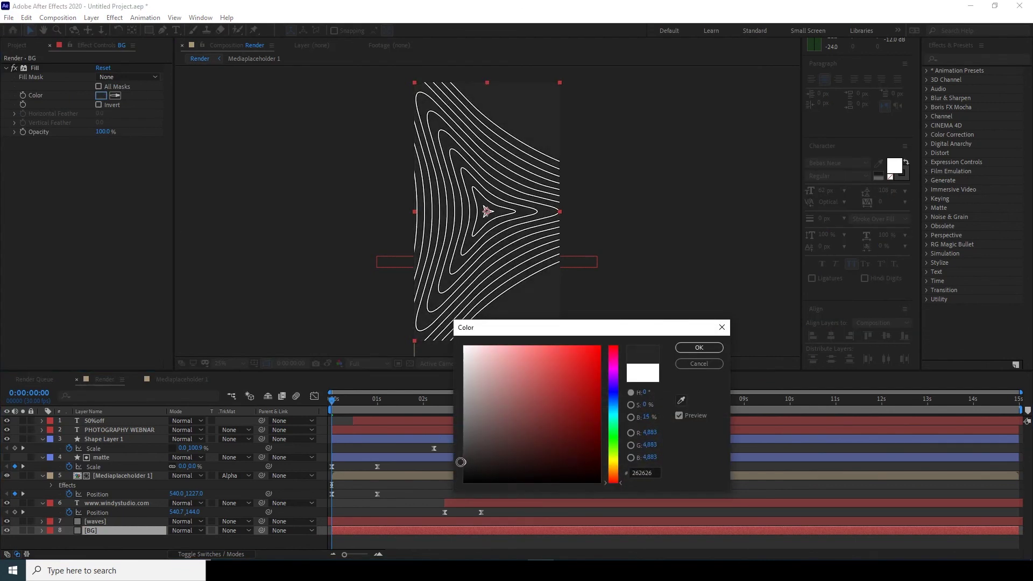
click(698, 347)
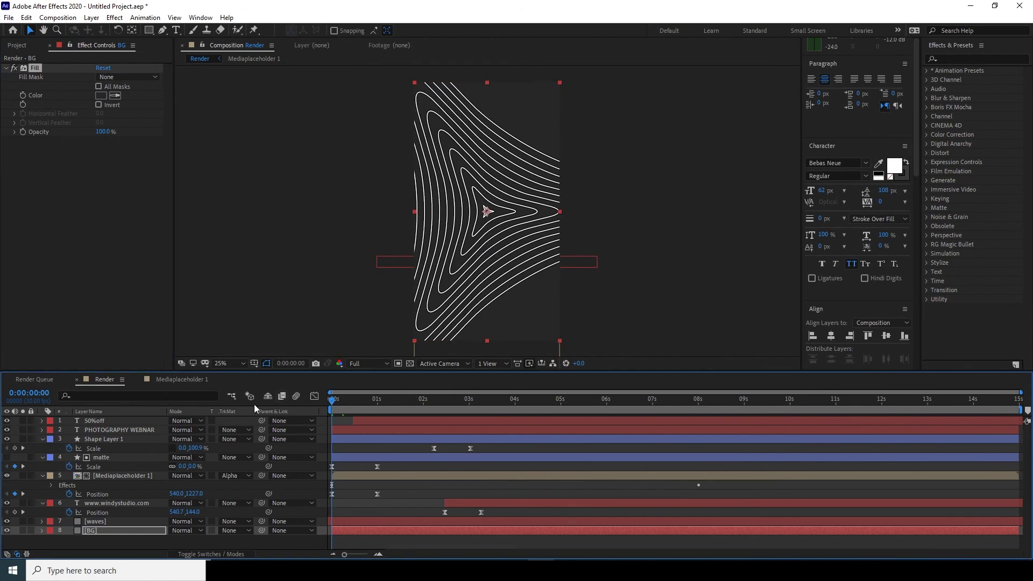
key(space)
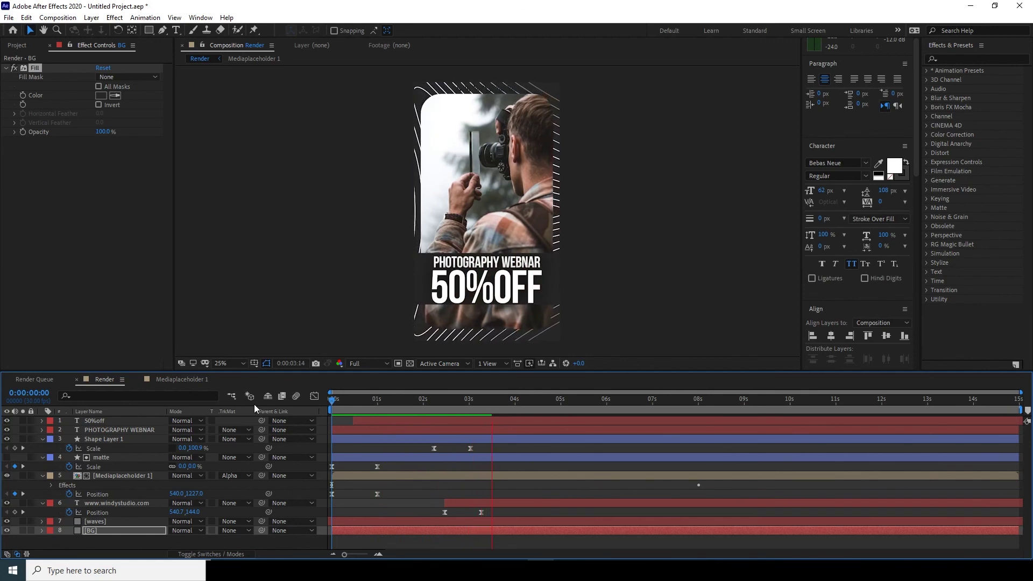
key(space)
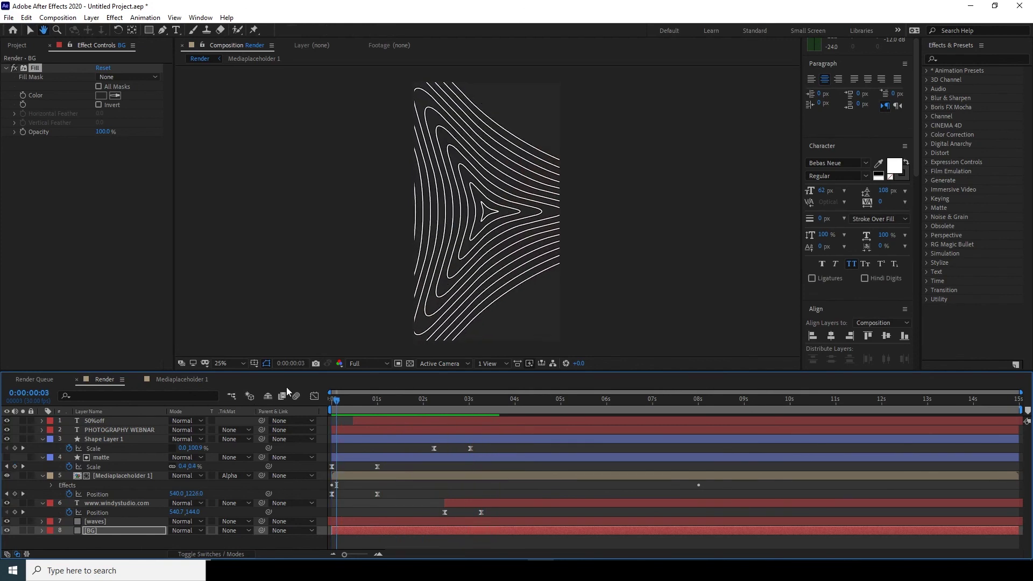
click(534, 404)
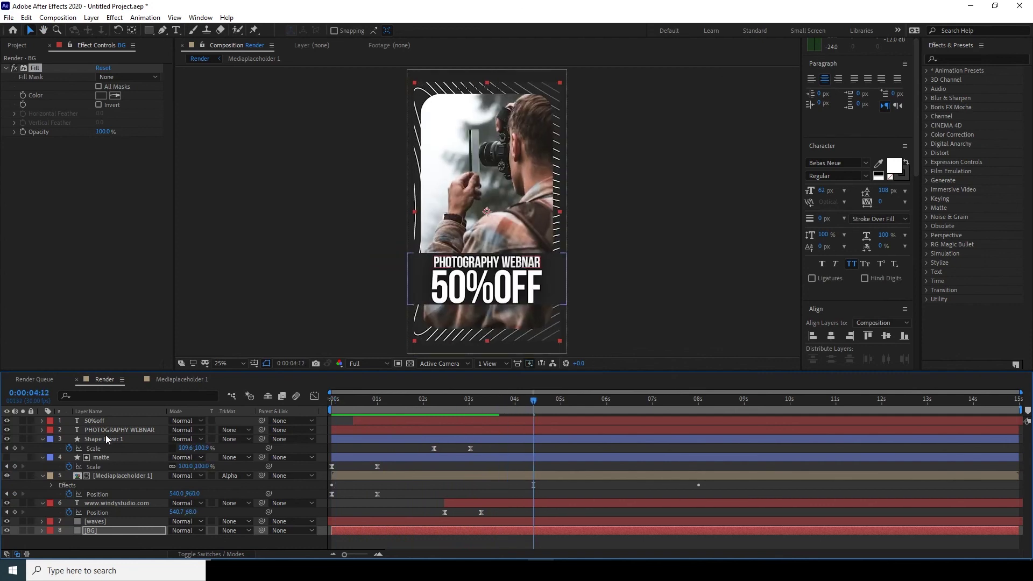
click(114, 502)
Step: Set the URL text's fill color to white
click(100, 96)
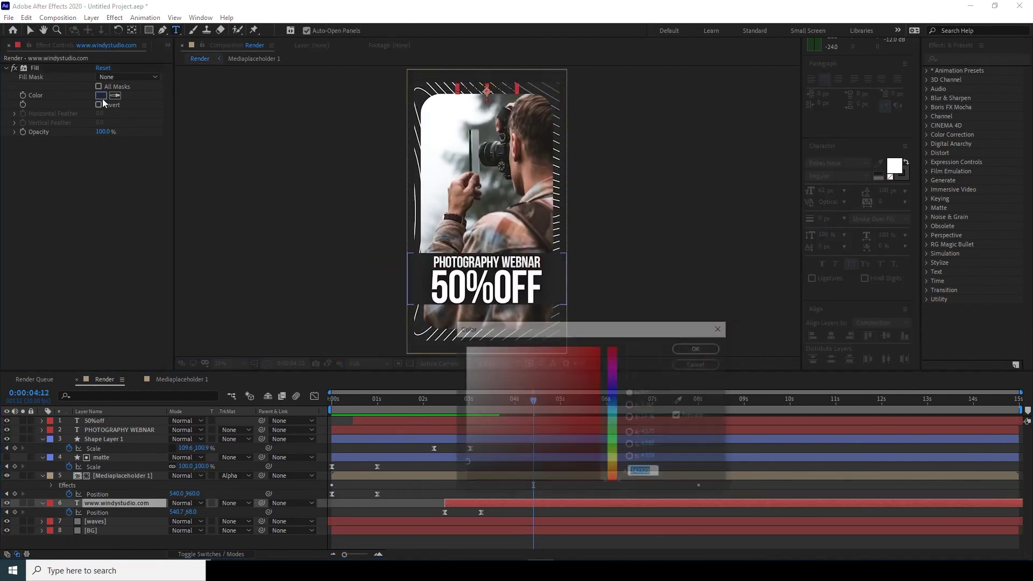
click(690, 349)
click(603, 486)
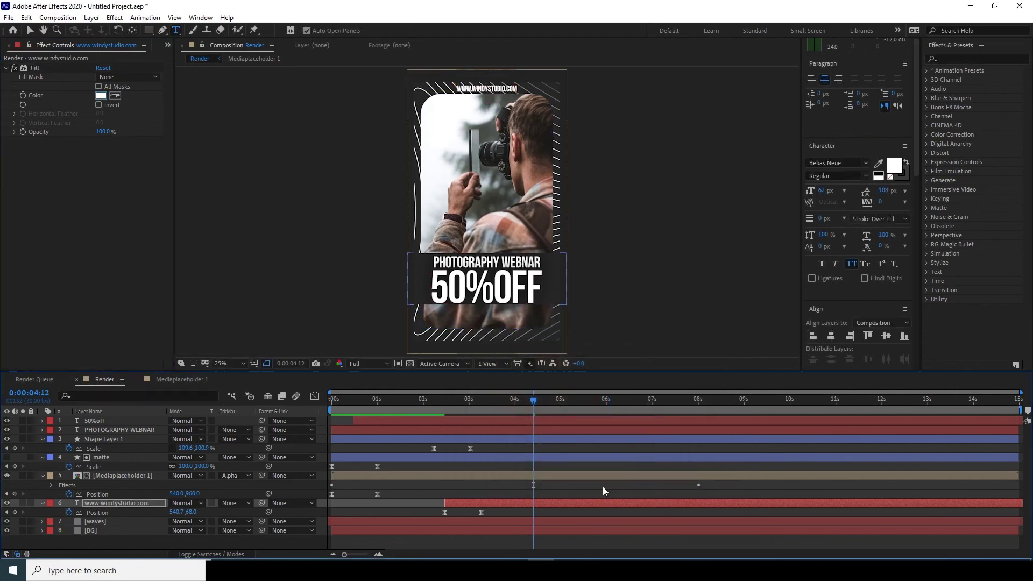
Step: Set the waves' Radio Waves Frequency to 2.00 and lower Expansion to 7.33
click(106, 520)
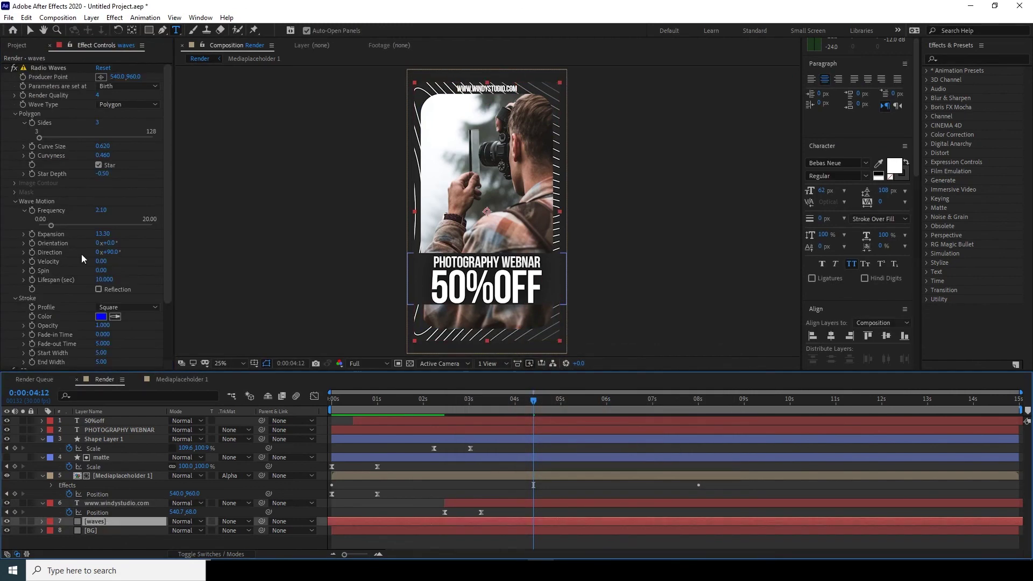
click(50, 225)
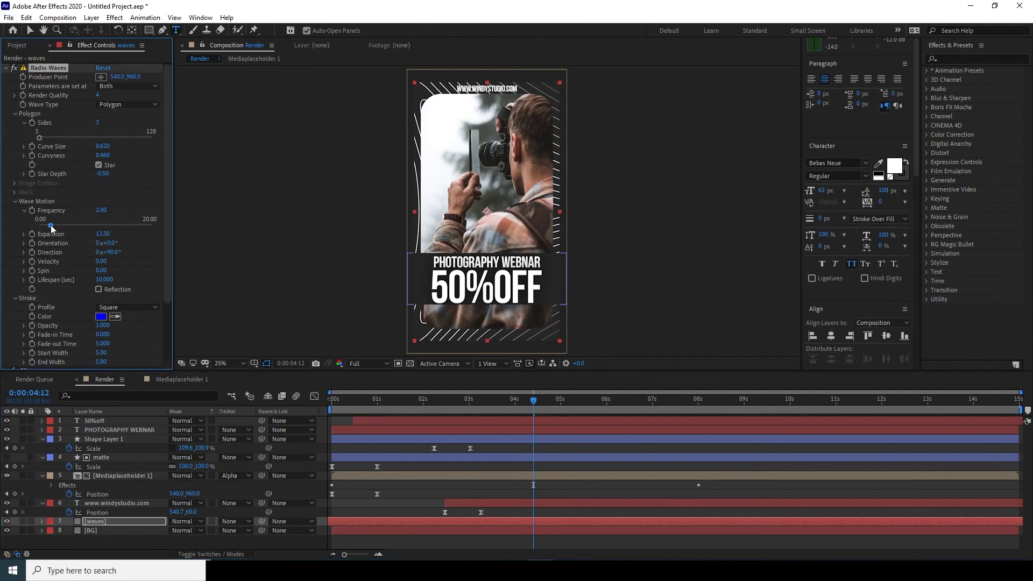
click(23, 234)
drag(115, 250, 82, 254)
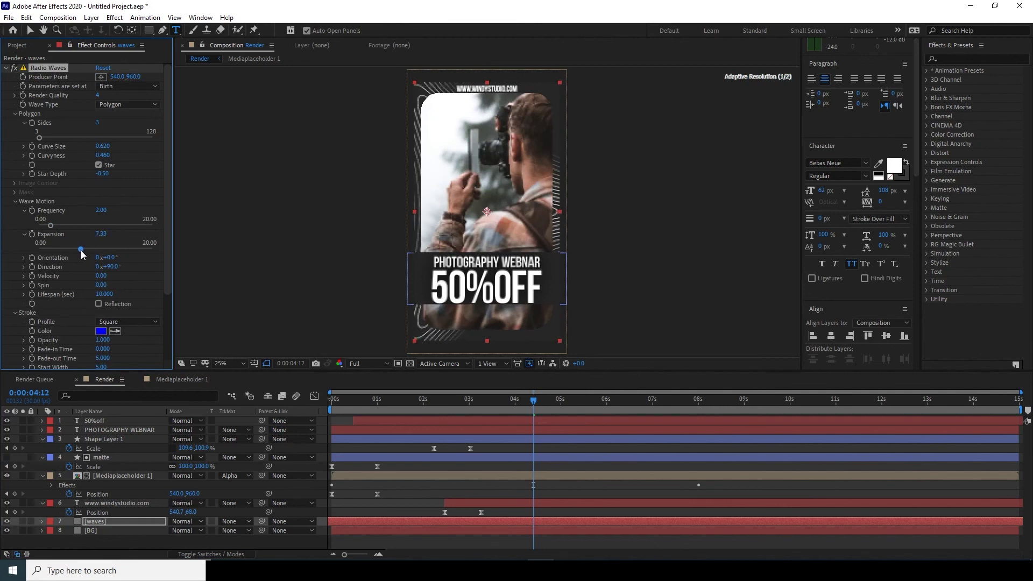
click(617, 251)
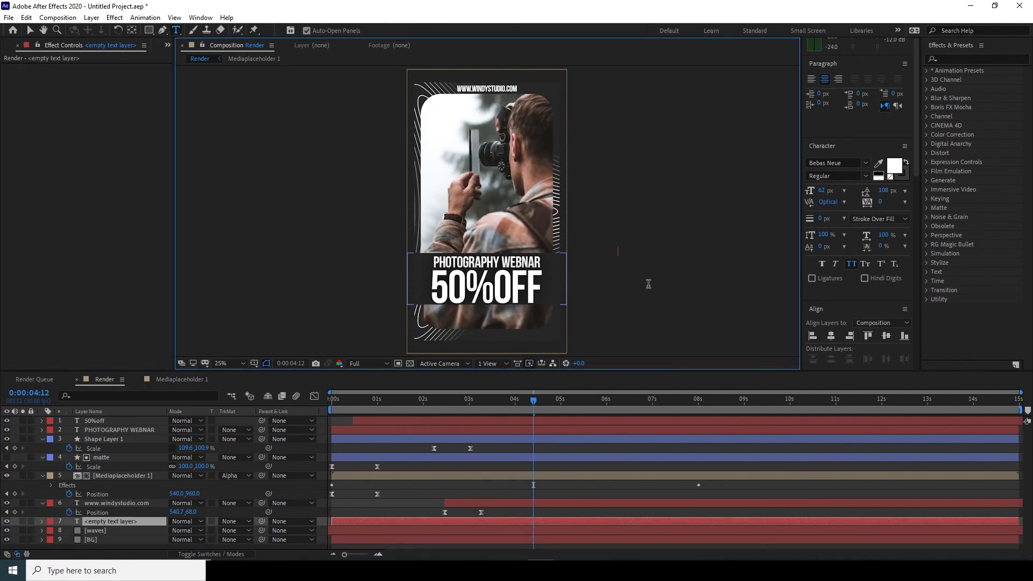
Step: Undo the empty text layer and apply a Tint effect to Mediaplaceholder 1 for black-and-white
key(ctrl+z)
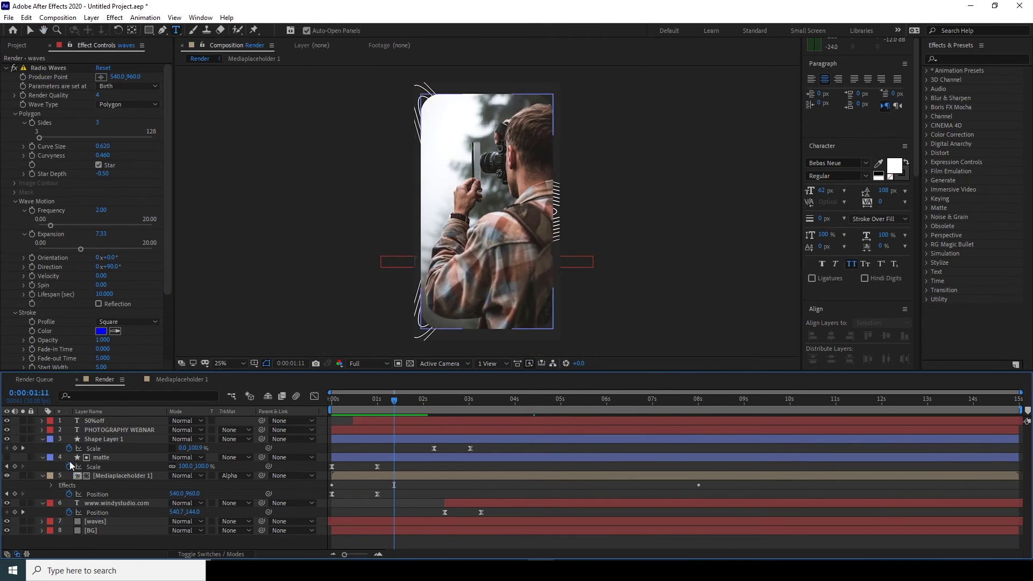
click(118, 476)
click(115, 17)
mouse_move(154, 175)
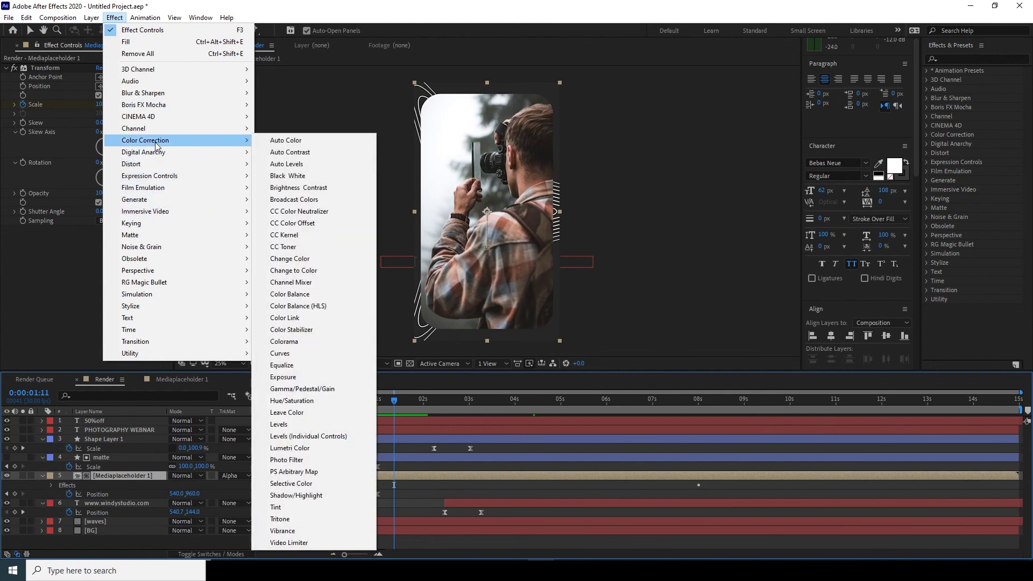
mouse_move(202, 142)
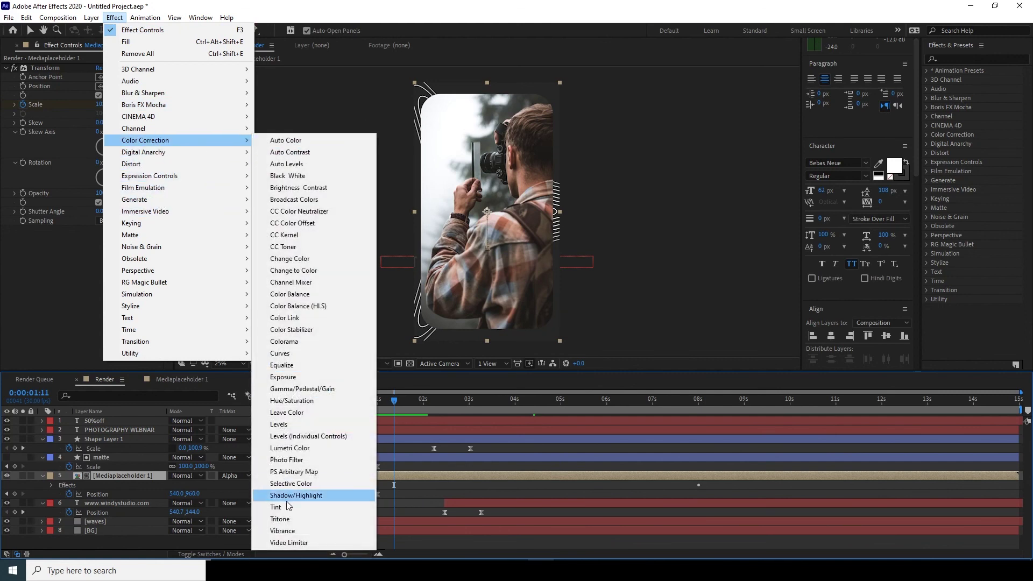
click(293, 507)
key(v)
click(422, 490)
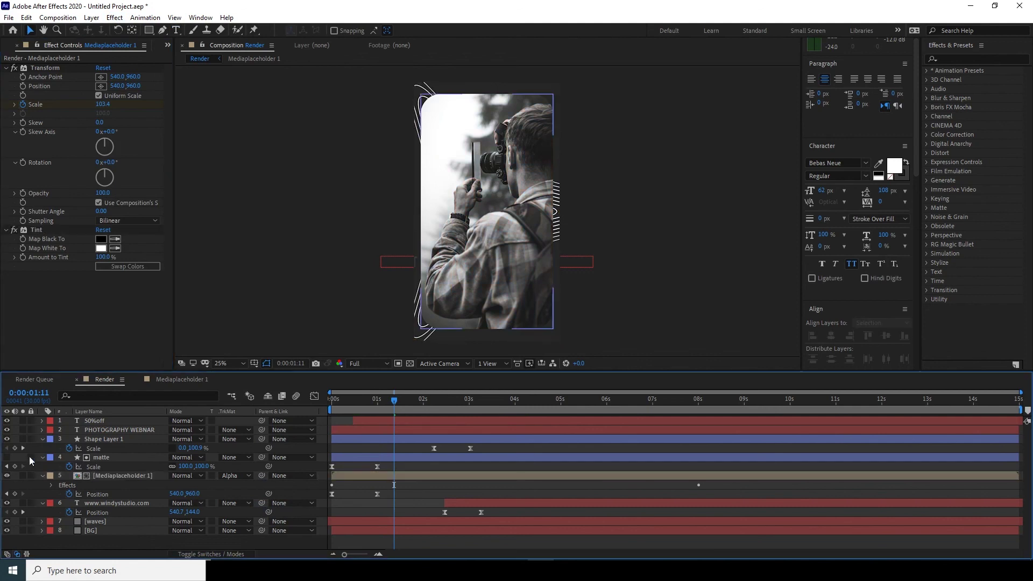
Step: Add a new Adjustment Layer above all layers in the composition
right_click(17, 435)
mouse_move(108, 439)
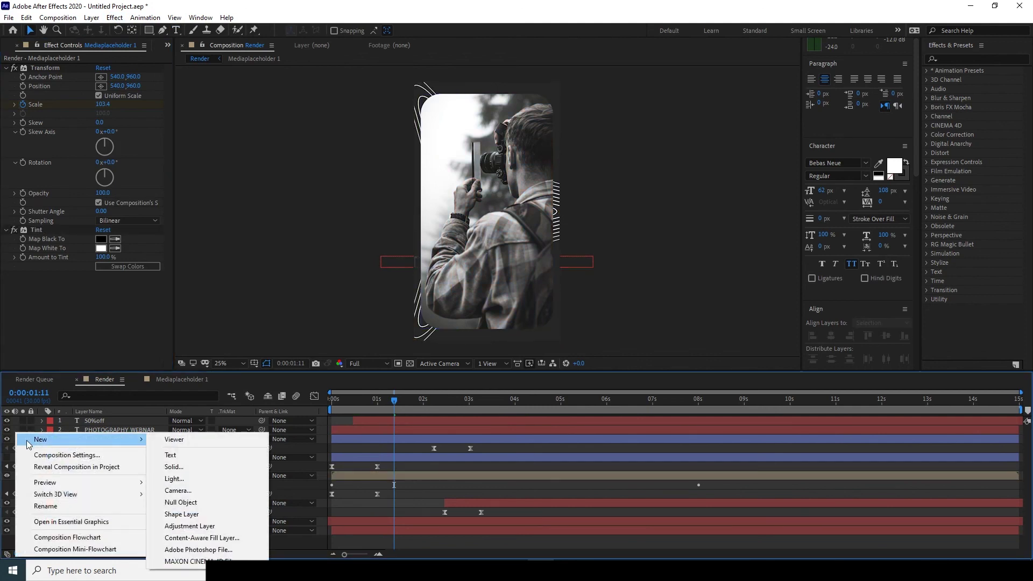
click(227, 525)
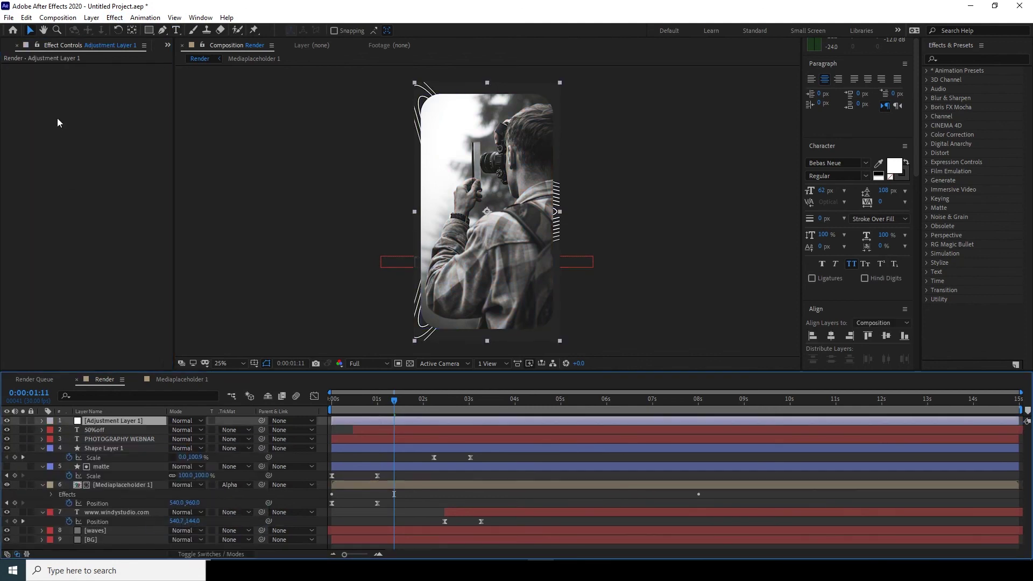
Step: Apply Curves to the adjustment layer, raising the bottom-left point to lift shadows
click(115, 18)
mouse_move(175, 174)
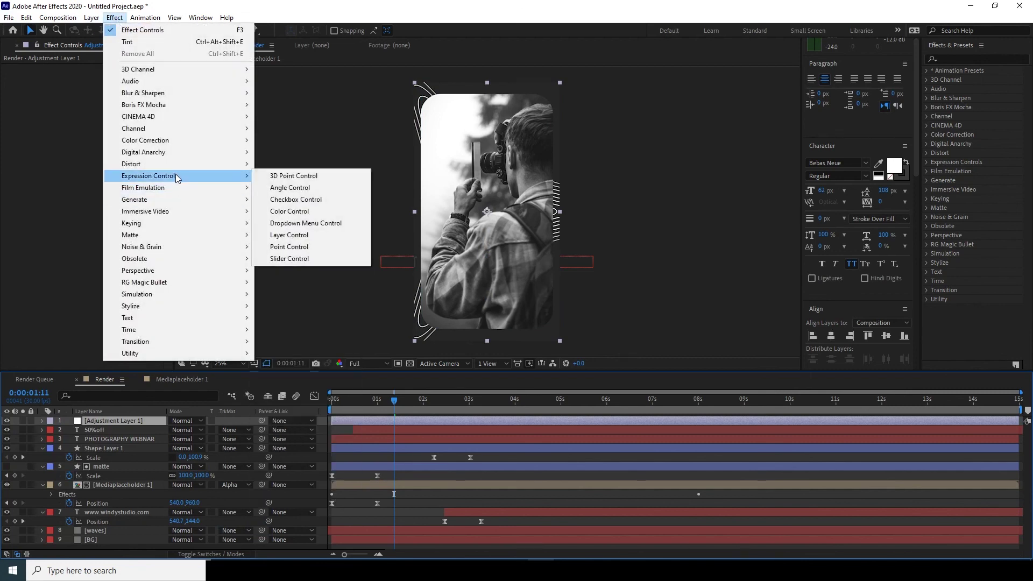
mouse_move(174, 141)
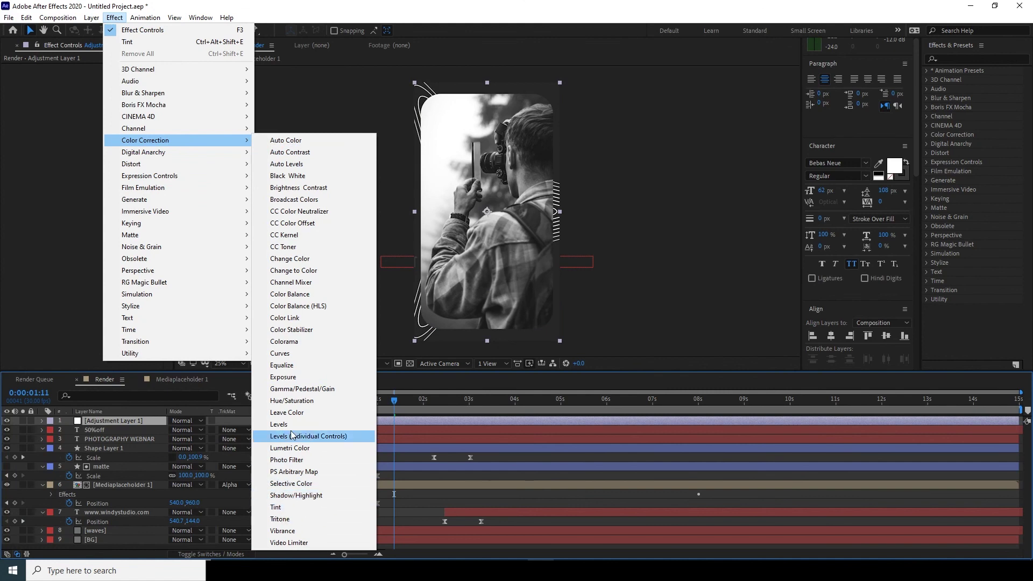
click(281, 354)
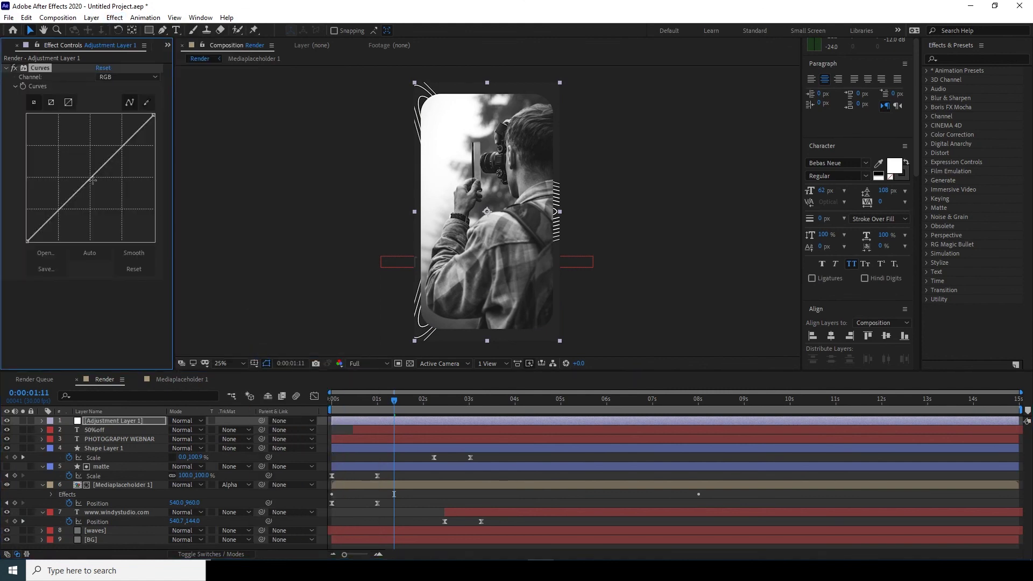
click(95, 178)
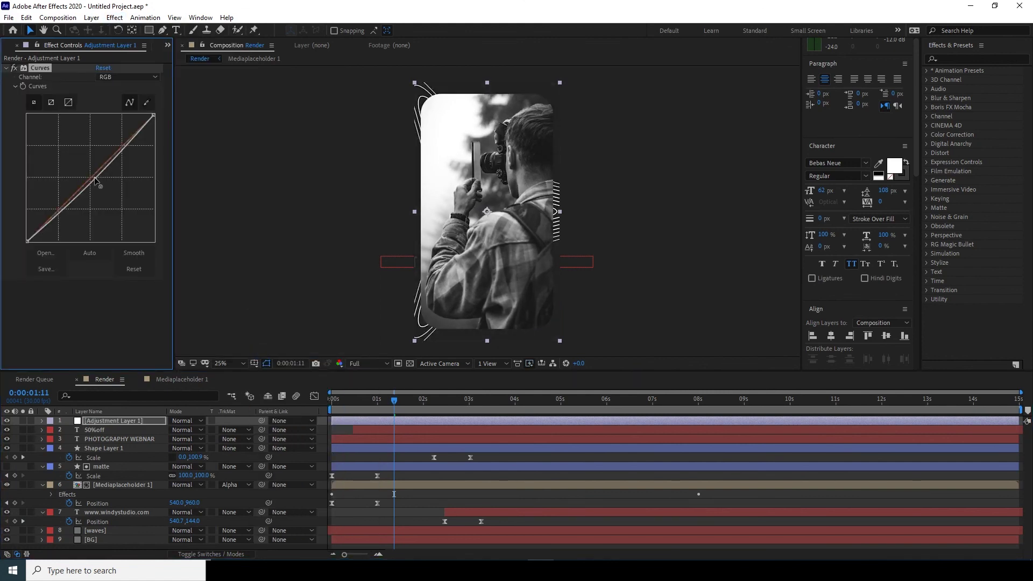
drag(28, 243, 27, 237)
click(115, 17)
mouse_move(157, 200)
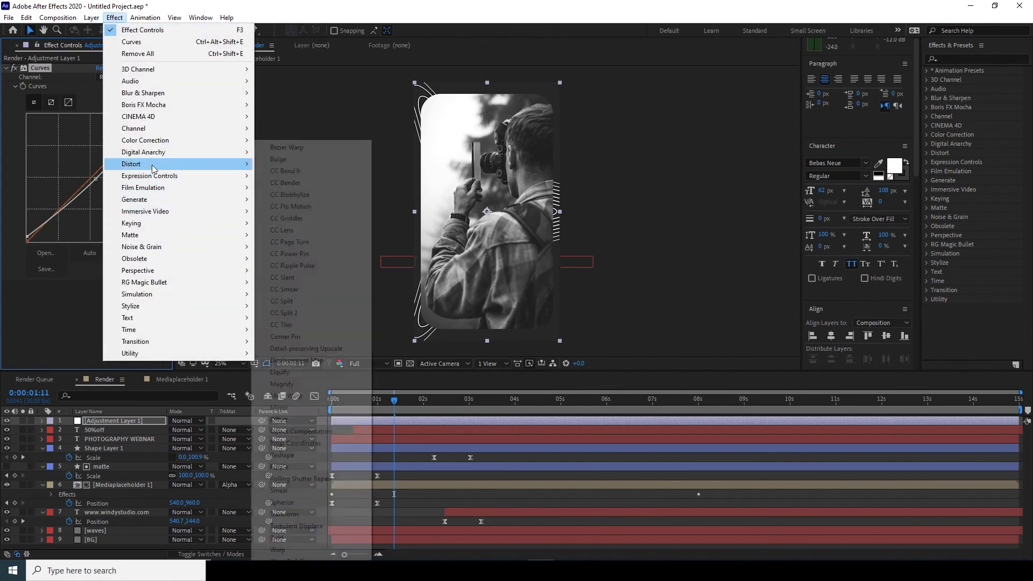
Step: Add a Sharpen effect to the adjustment layer with Sharpen Amount 10
mouse_move(157, 155)
mouse_move(148, 97)
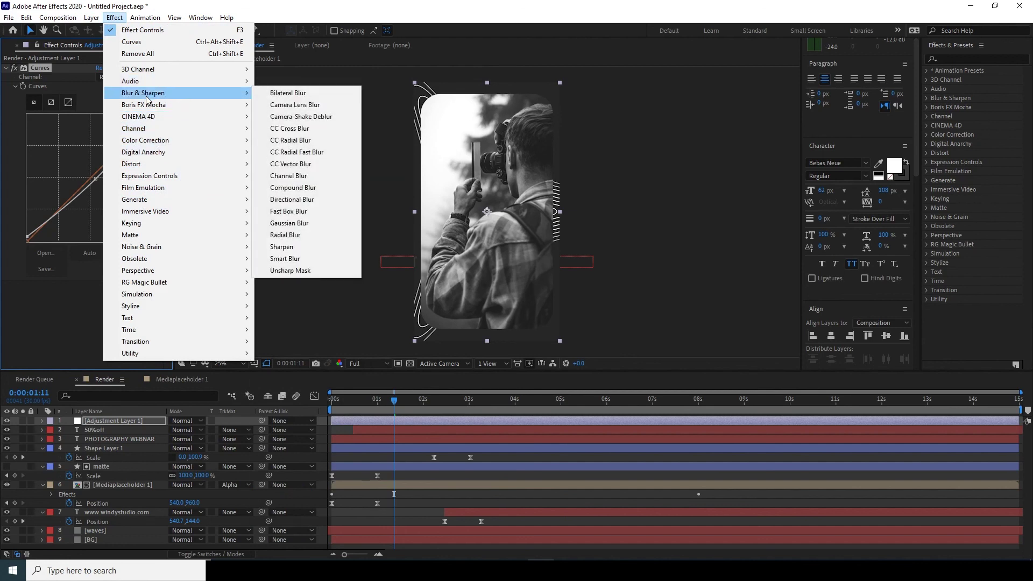
click(299, 247)
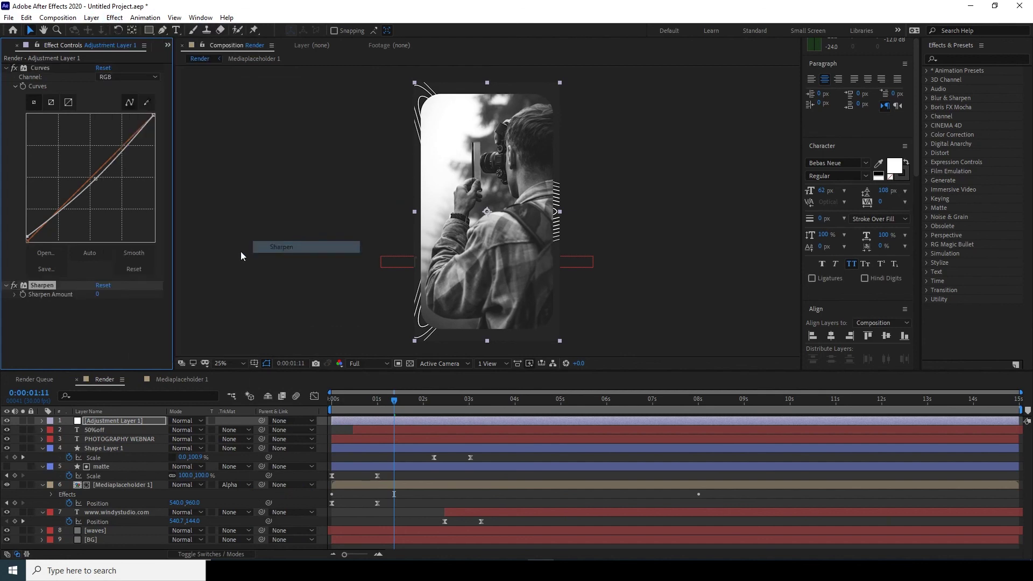
click(98, 294)
text(10)
click(111, 314)
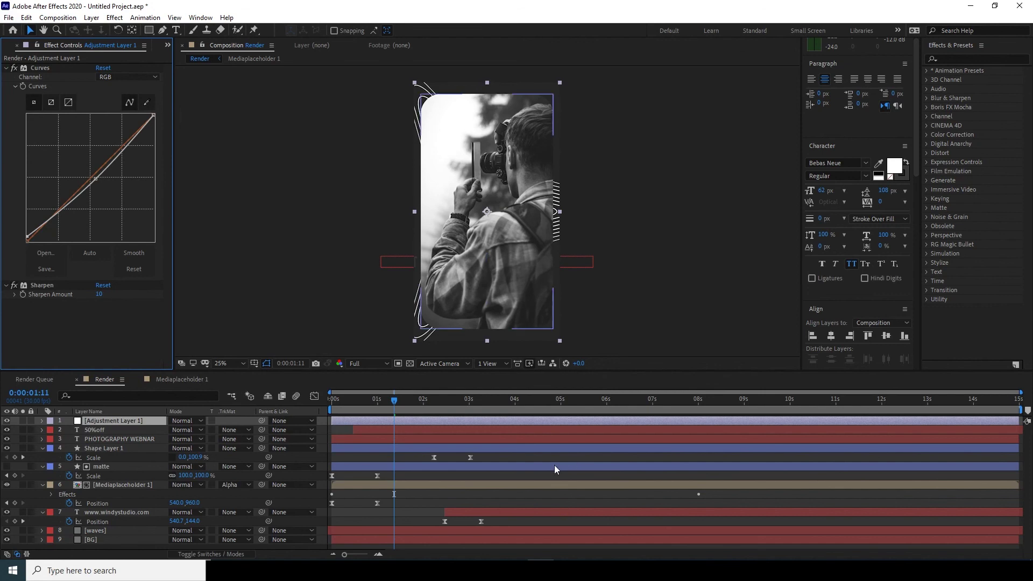
Step: Preview the animation from 0:00:00:00
drag(379, 399, 321, 413)
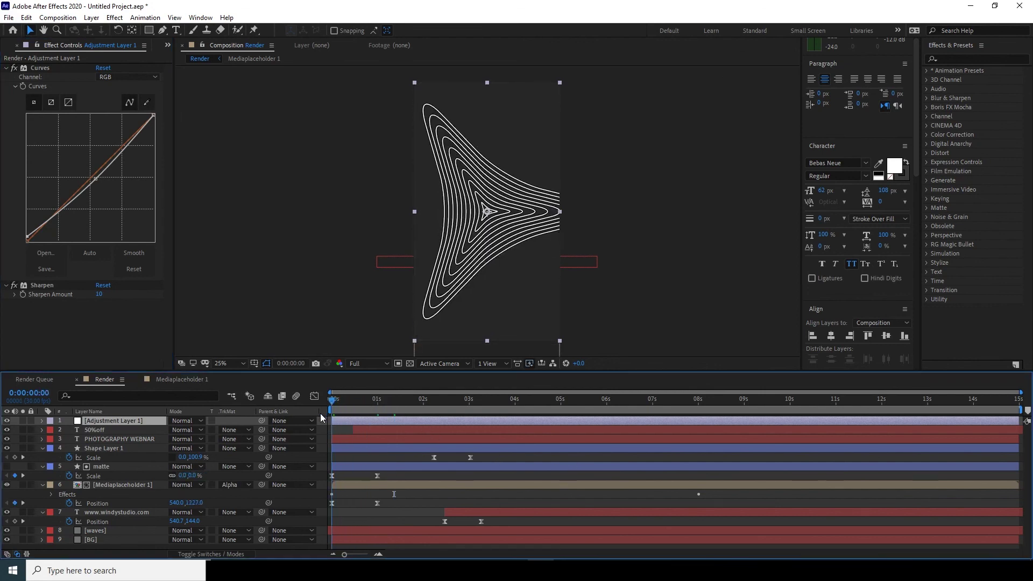
click(422, 502)
key(space)
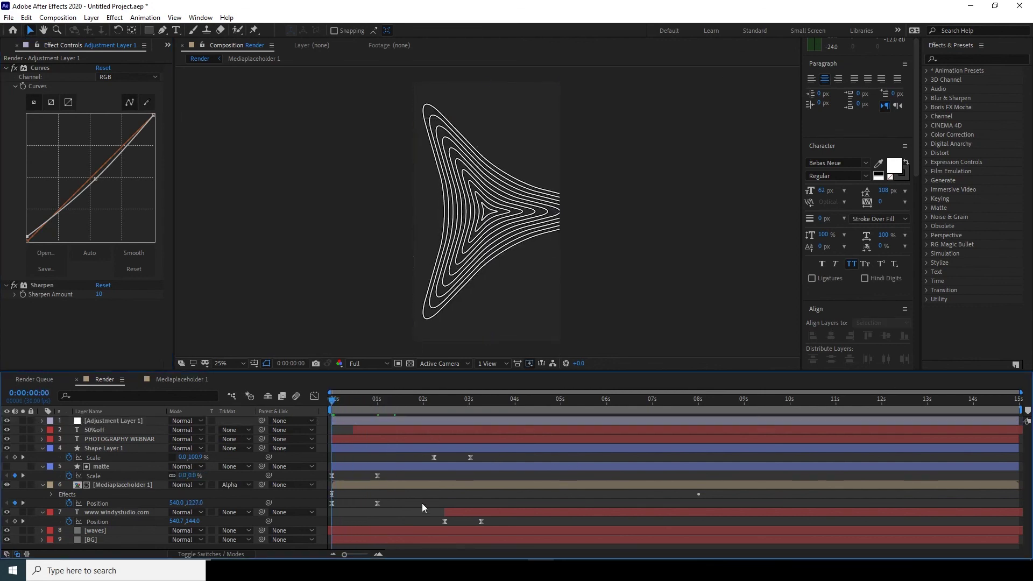